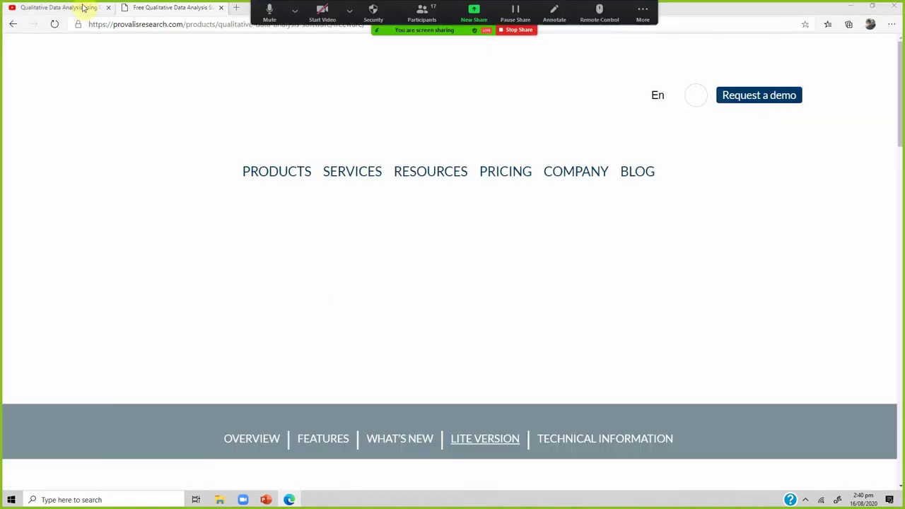
Look through the QDA Miner Lite freeware page for its feature list and download form
scroll(685, 239, down, 15)
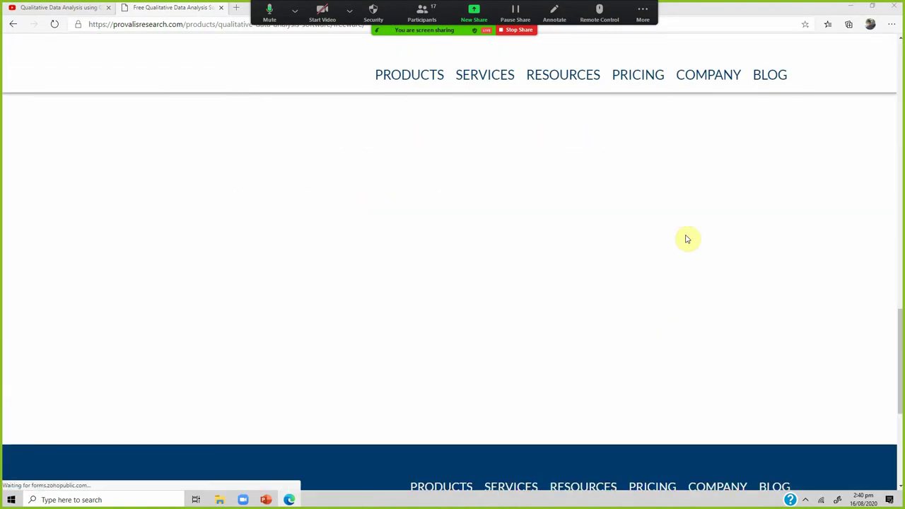
scroll(406, 232, up, 6)
scroll(406, 231, up, 4)
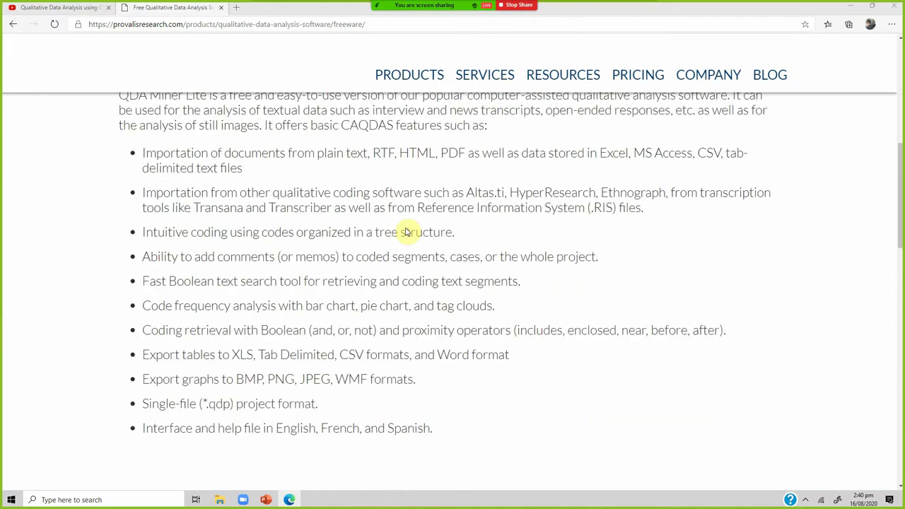
scroll(406, 232, down, 10)
scroll(406, 232, down, 2)
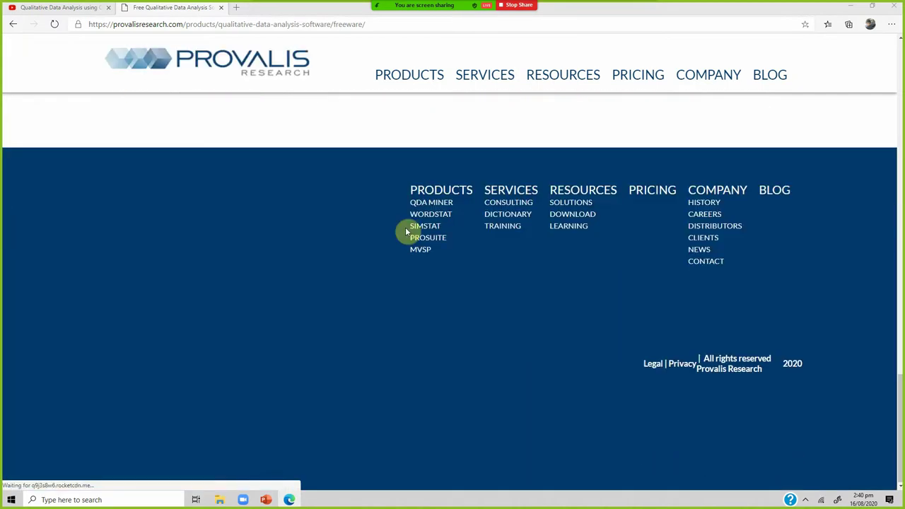
scroll(406, 231, up, 6)
Check the name and e-mail fields of the Download QDA Miner Lite form without filling them in, and close the page
click(208, 237)
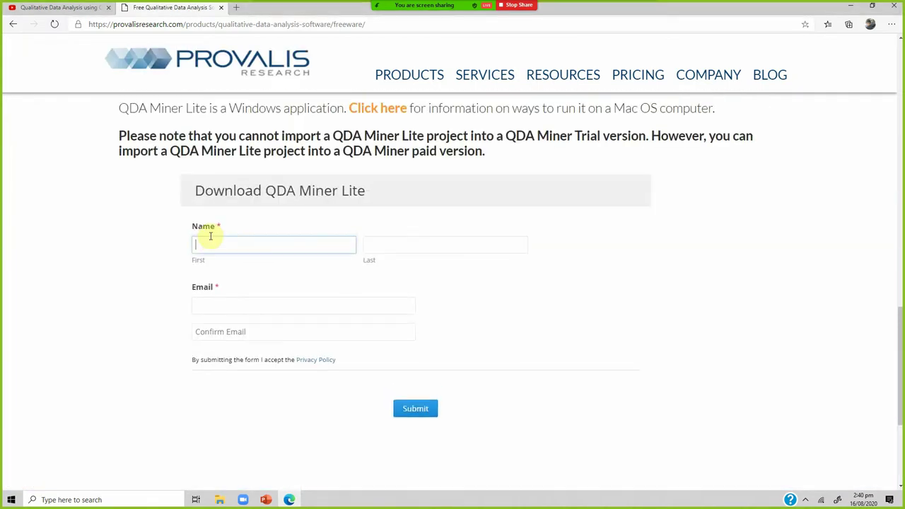
click(375, 243)
click(240, 305)
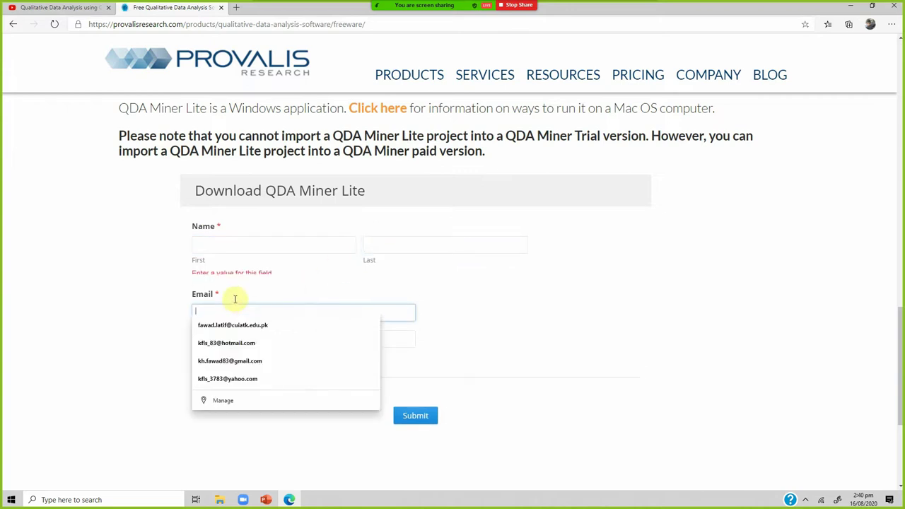
click(198, 364)
click(220, 331)
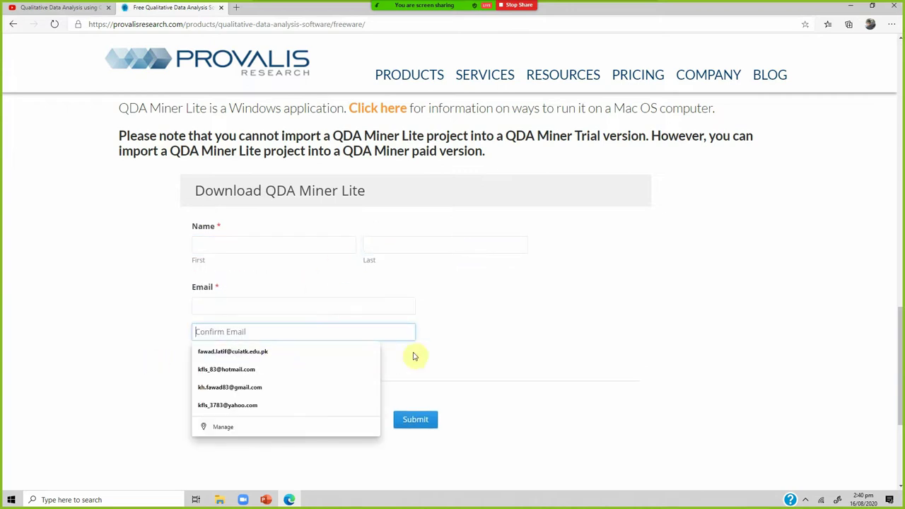
click(493, 339)
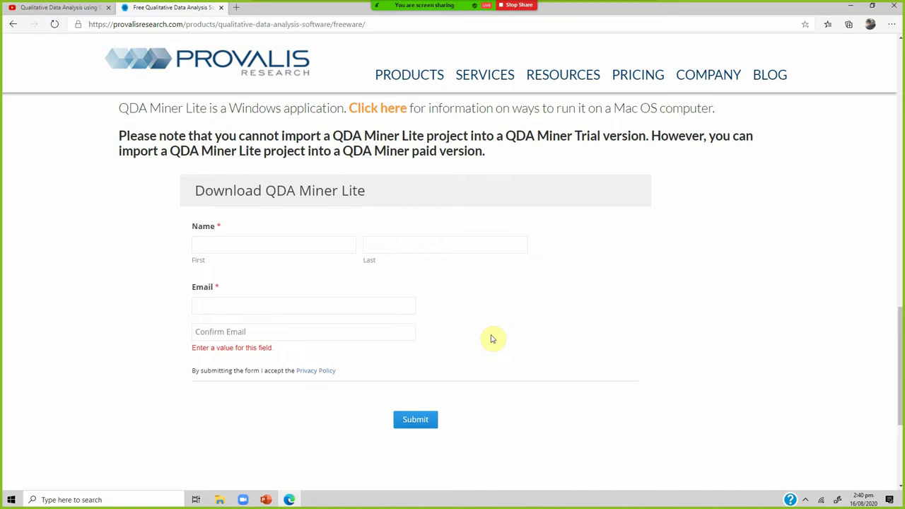
click(220, 8)
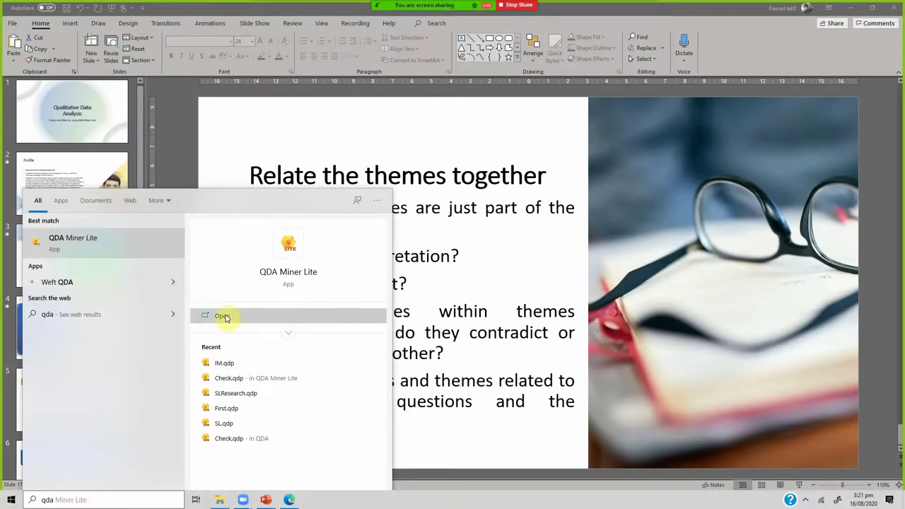
Launch QDA Miner Lite using the free edition and bring its window to the front
click(223, 317)
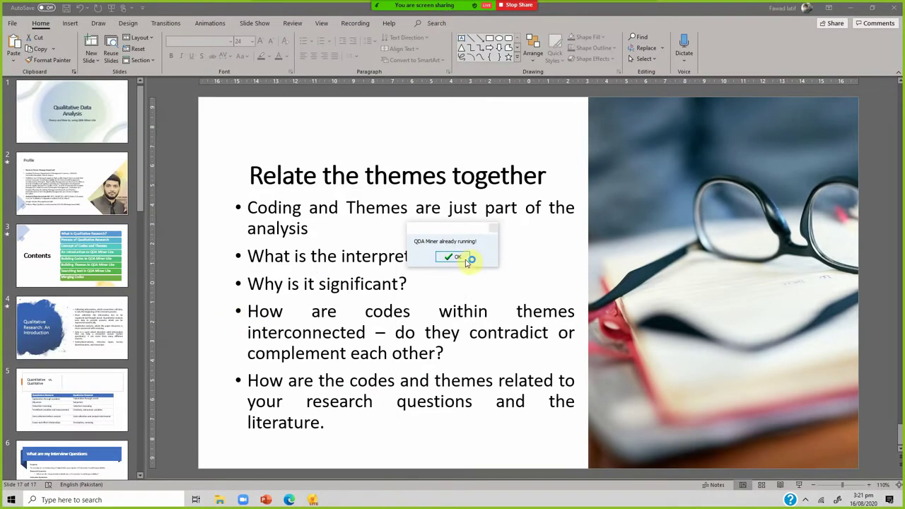
click(465, 260)
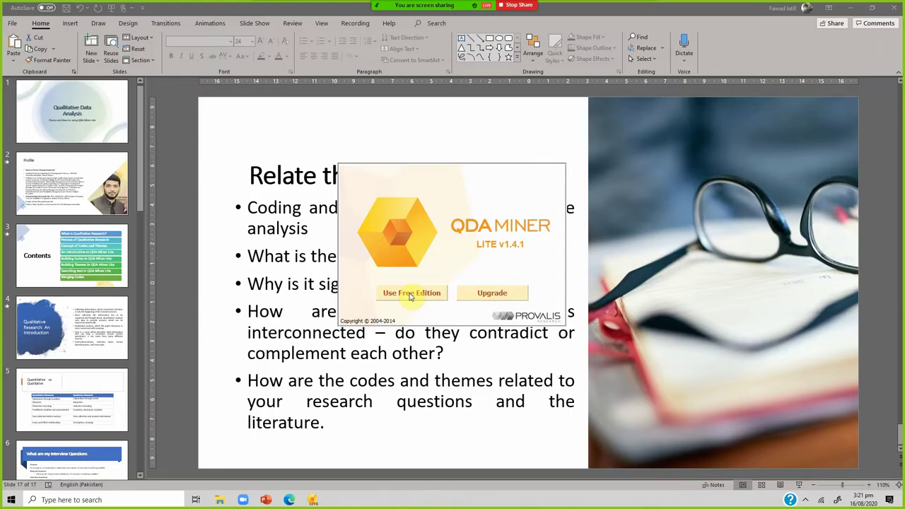
click(410, 297)
click(311, 500)
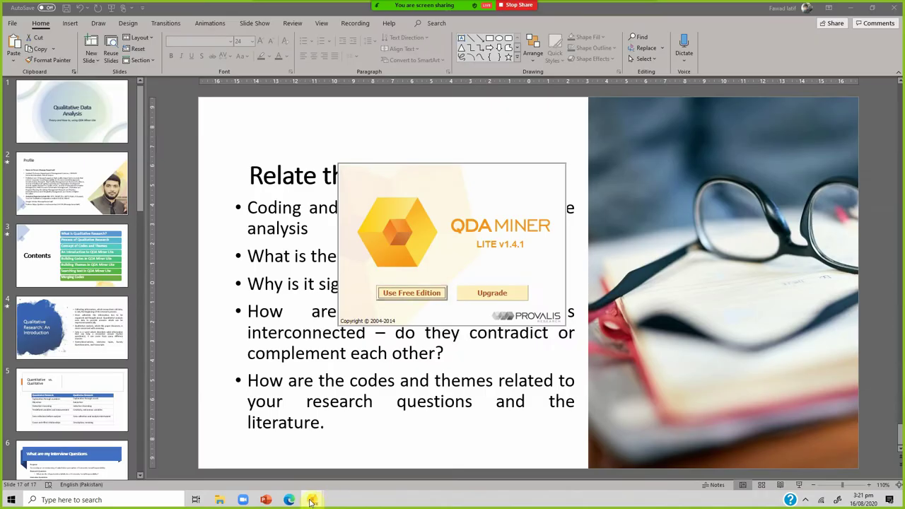
mouse_move(311, 500)
mouse_move(355, 419)
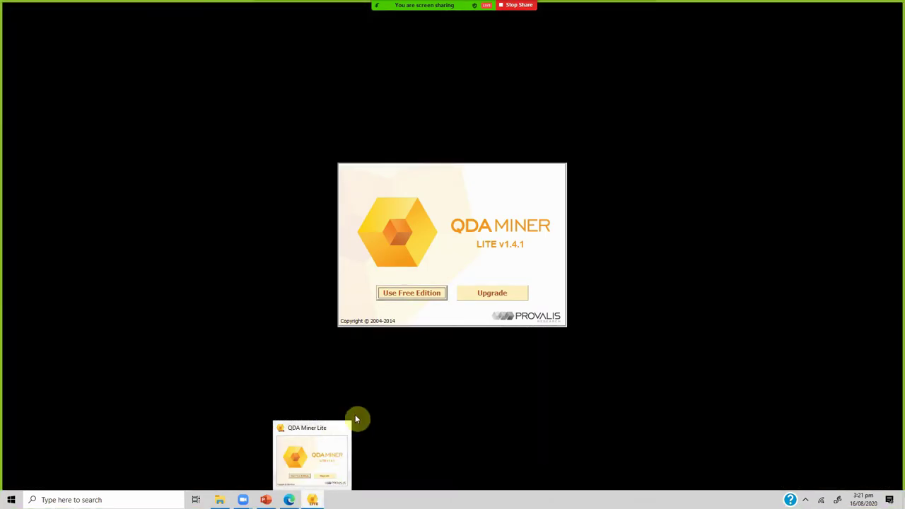
middle_click(310, 501)
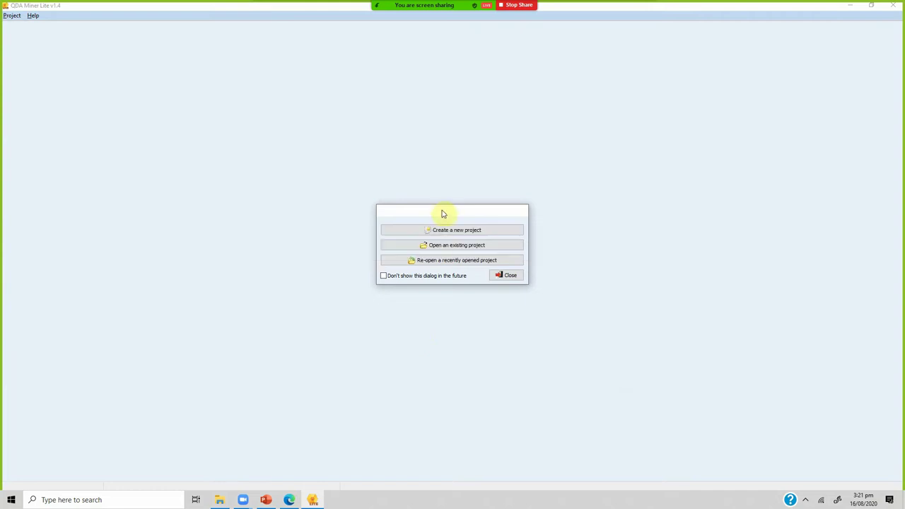
Start a new project from a list of documents/images and hide the floating meeting controls
drag(443, 213, 359, 135)
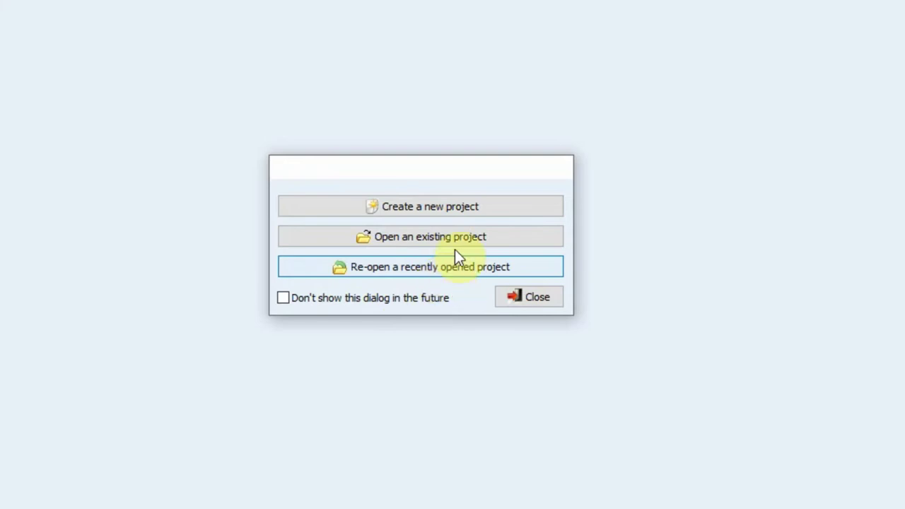
click(467, 208)
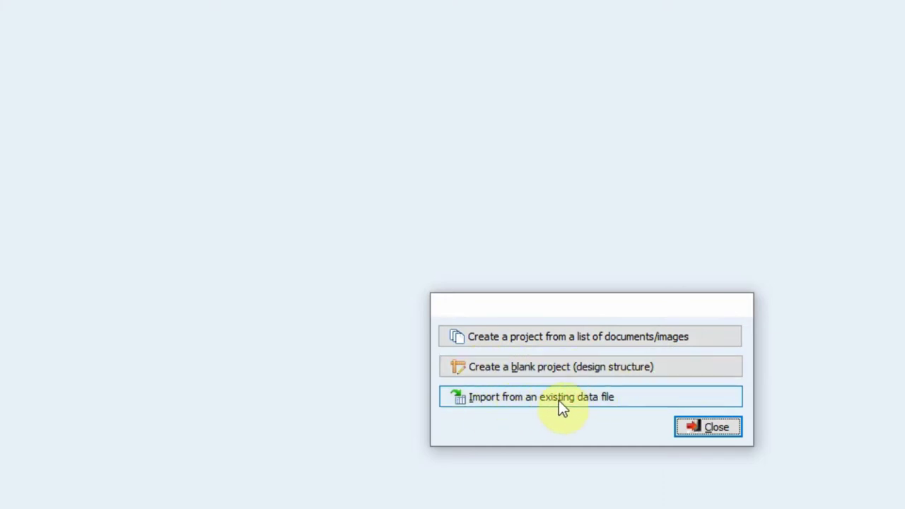
click(560, 343)
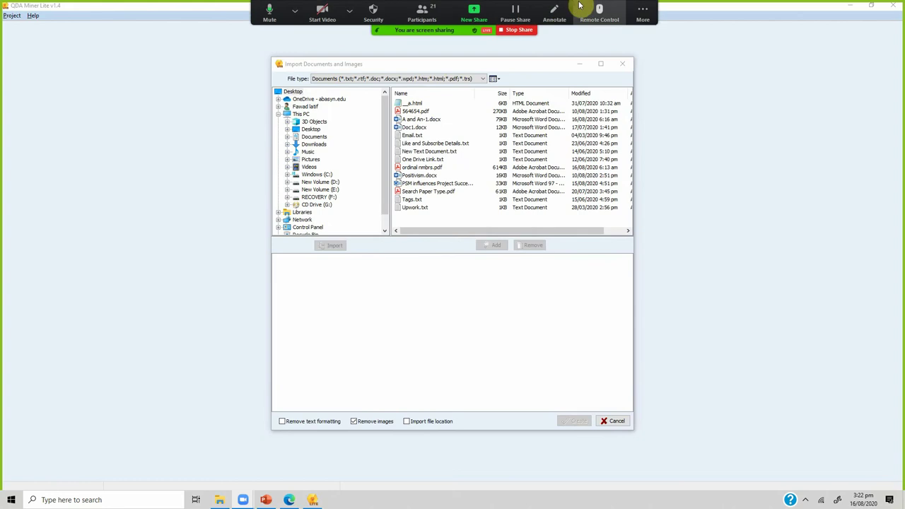
click(643, 7)
click(686, 99)
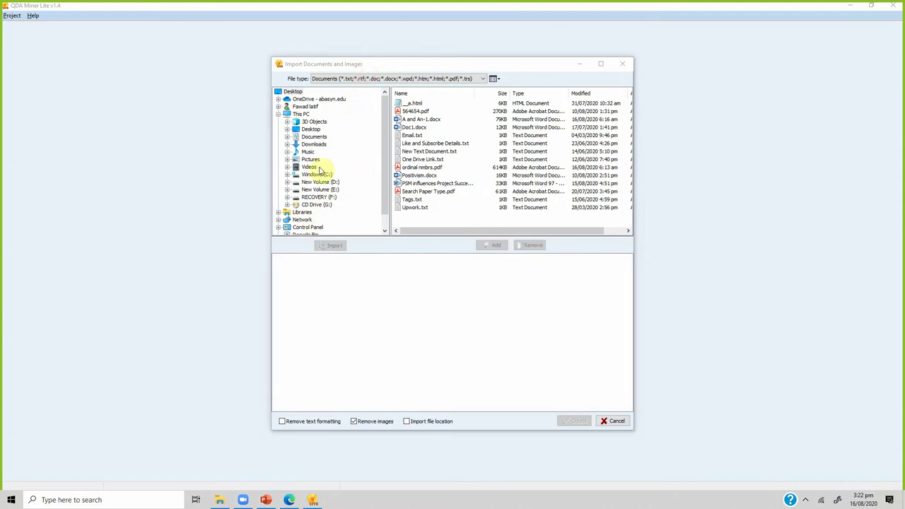
Browse to the Interviews folder under E:\YouTube Videos\Webinar - Qualitative Research using QDAMinerLite\Data
mouse_move(381, 137)
mouse_down()
mouse_move(380, 156)
mouse_move(383, 132)
mouse_up()
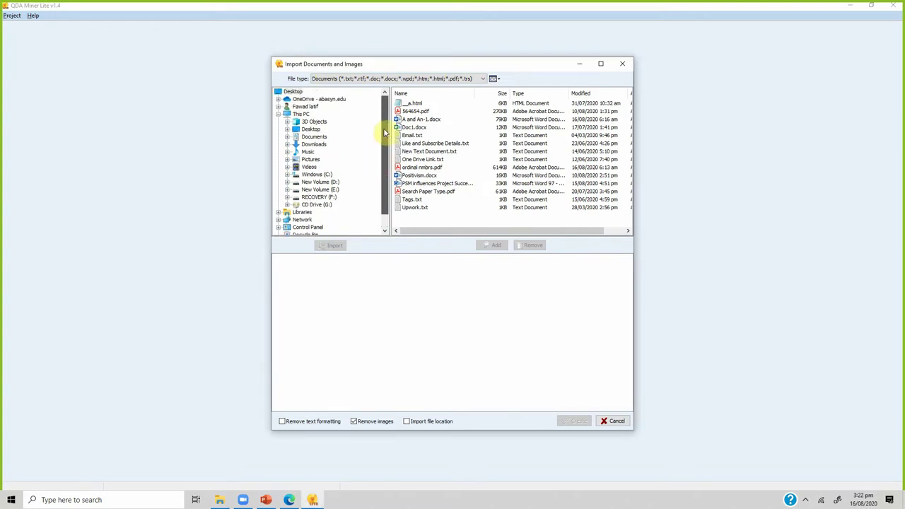
click(287, 184)
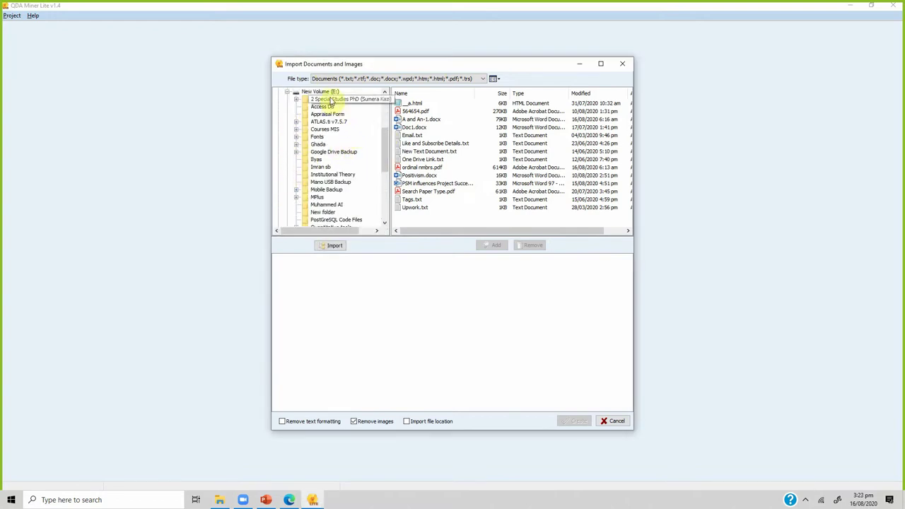
click(321, 92)
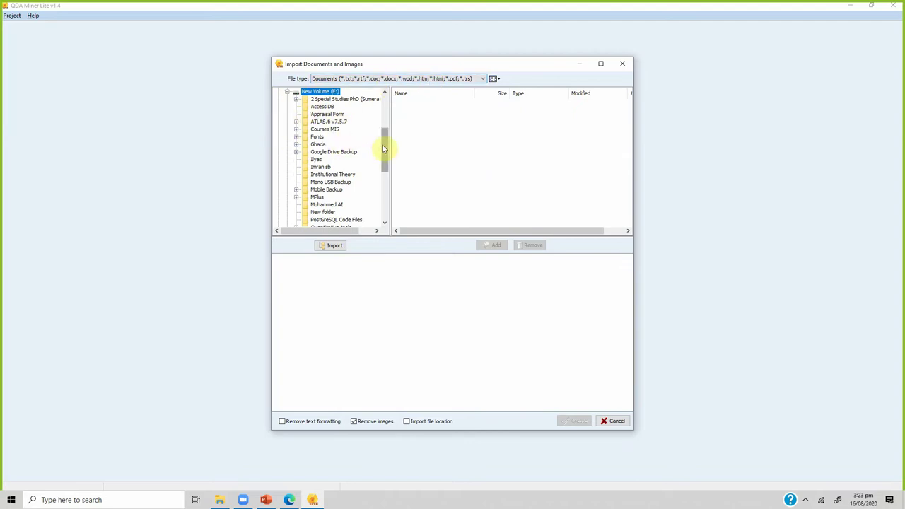
drag(383, 148, 384, 182)
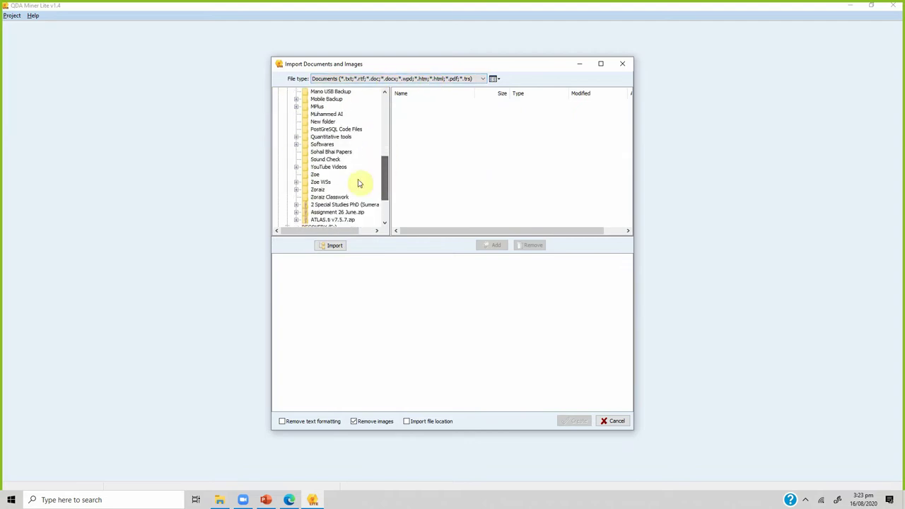
click(296, 167)
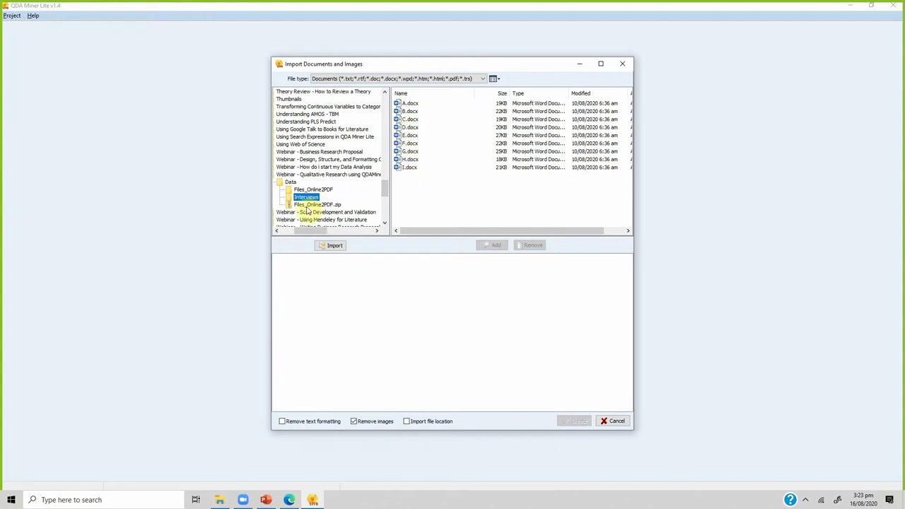
Import all MS Word files from the Interviews folder, including subfolders and leaving out text files
click(409, 104)
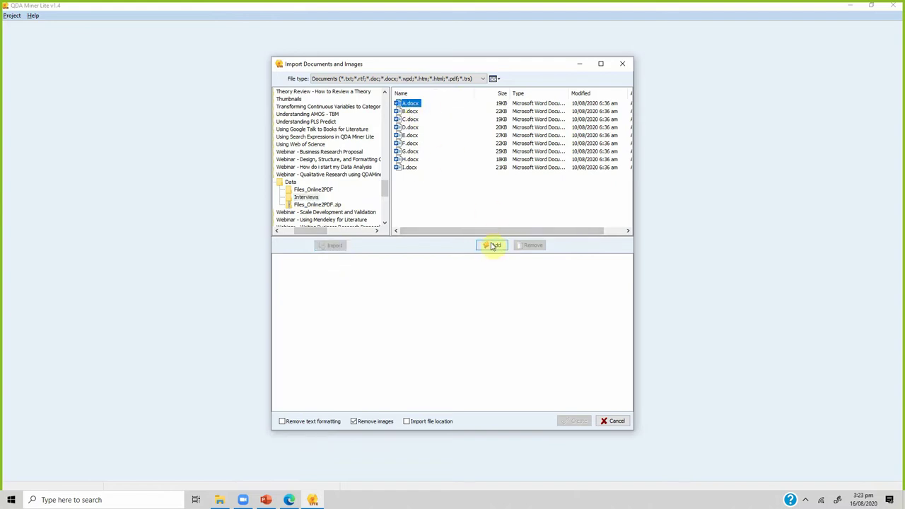
click(312, 197)
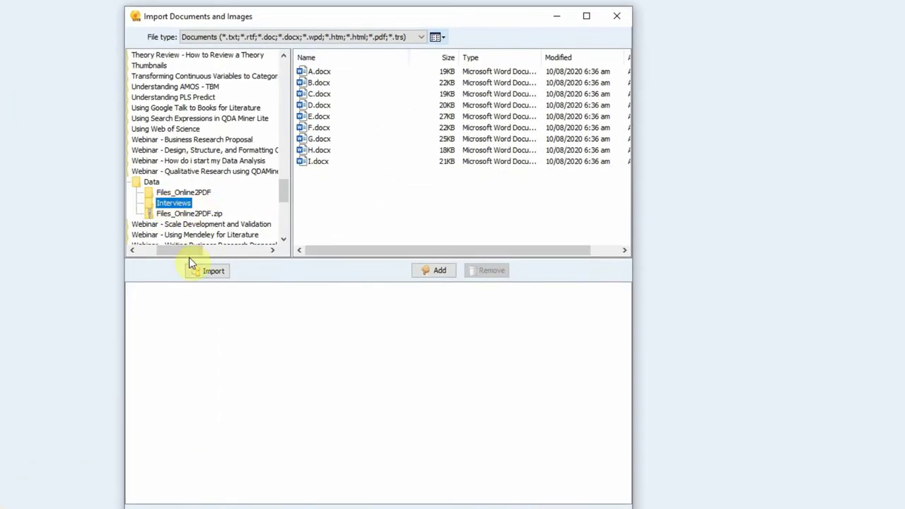
click(203, 274)
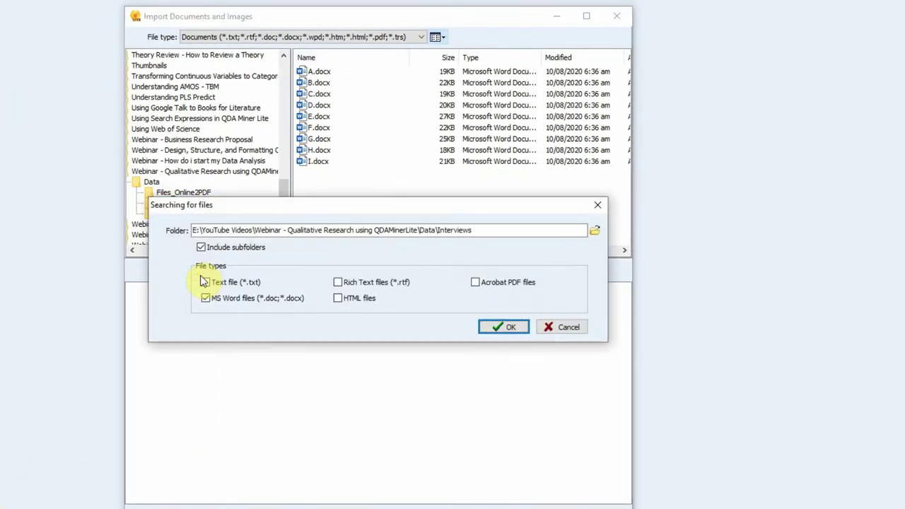
click(205, 282)
click(504, 326)
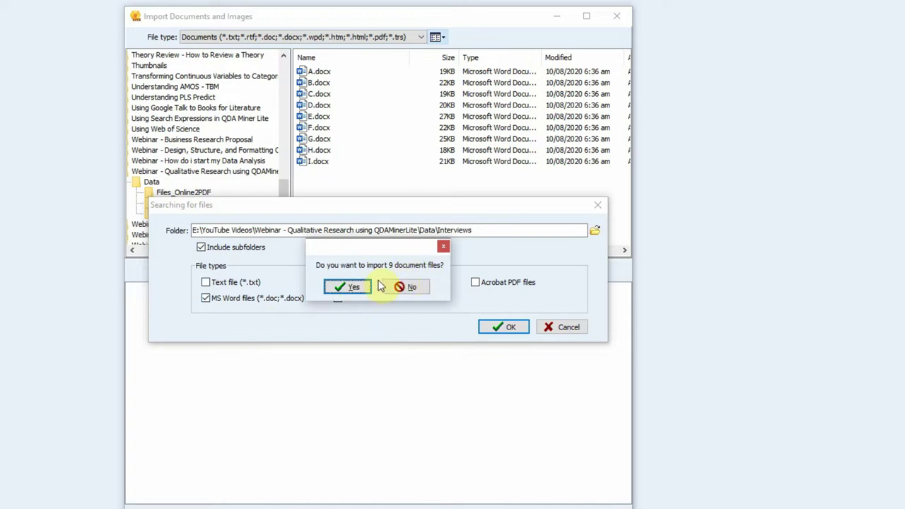
click(349, 287)
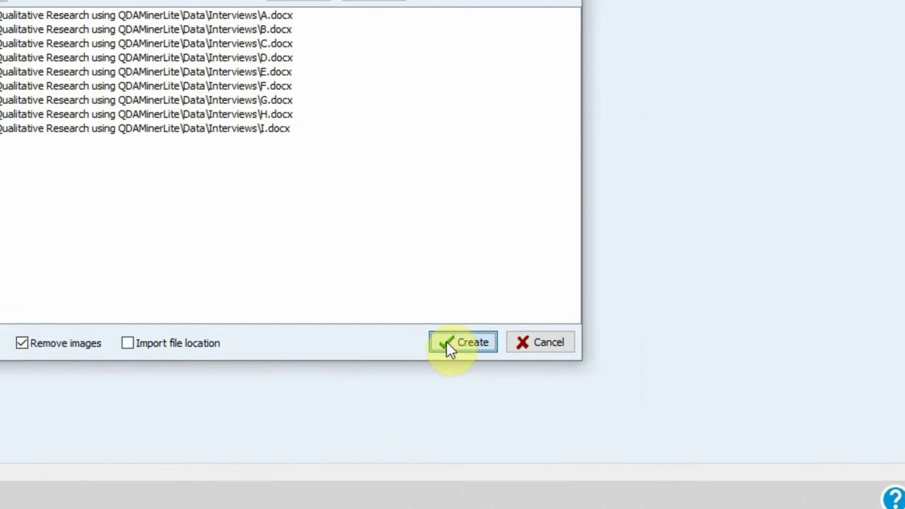
Create the project from the listed interview documents and save it as ESystem in the QDA Miner Lite folder
click(448, 343)
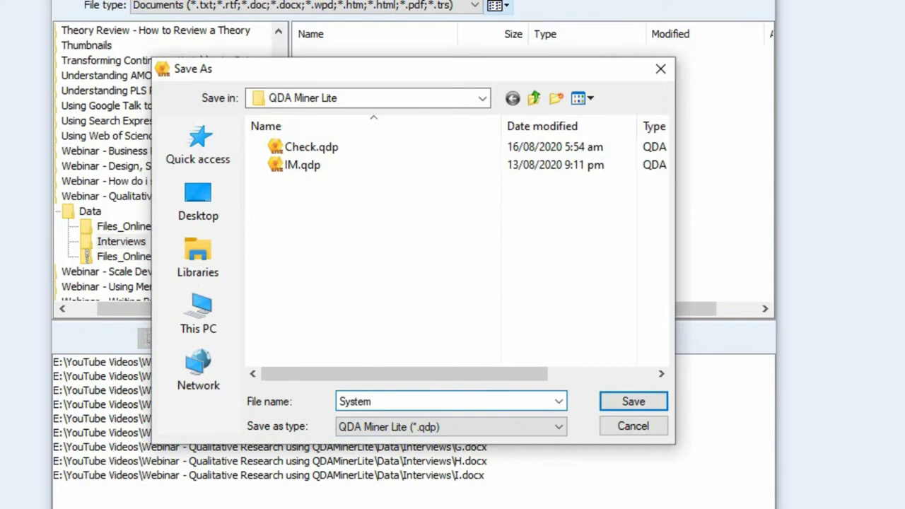
key(Home)
text(E)
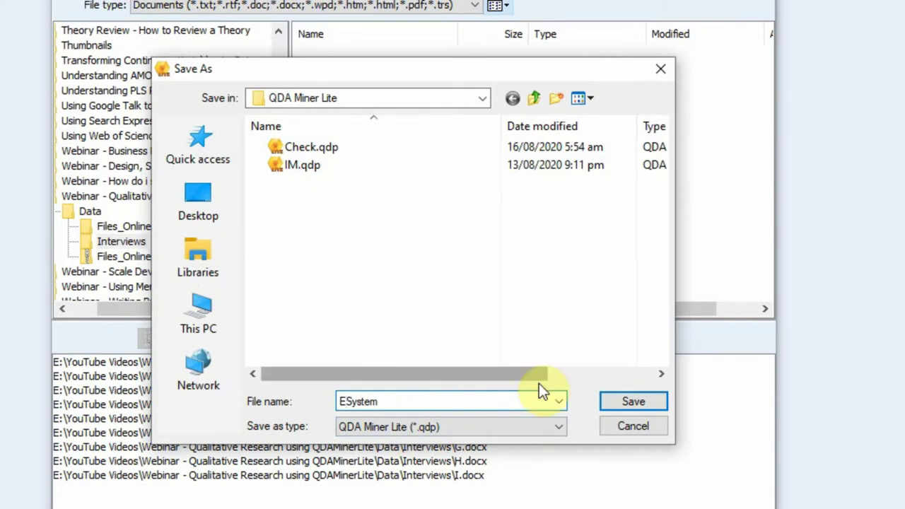
click(625, 397)
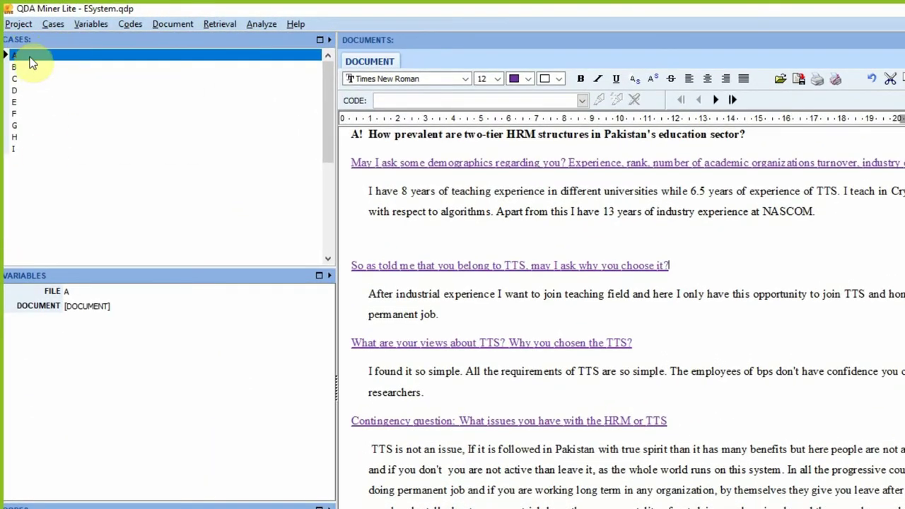
Switch between cases A and B to view each one's interview document
click(32, 67)
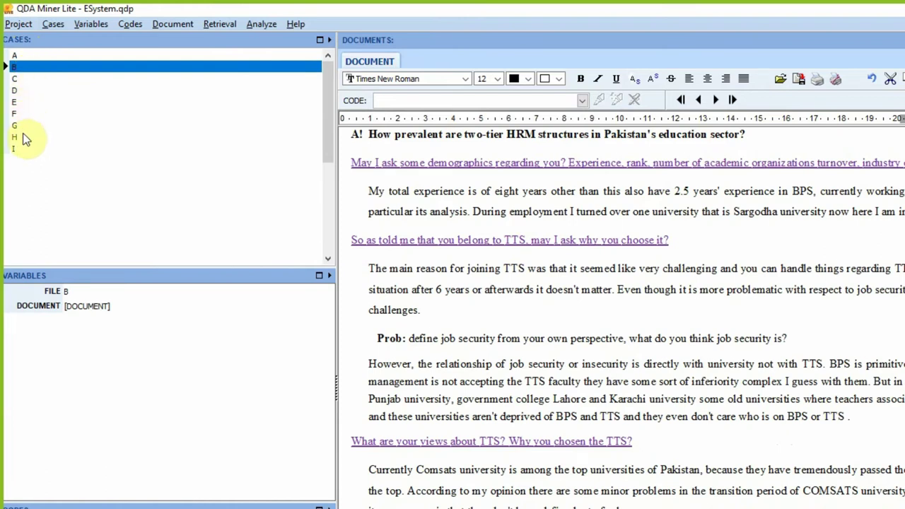
click(60, 55)
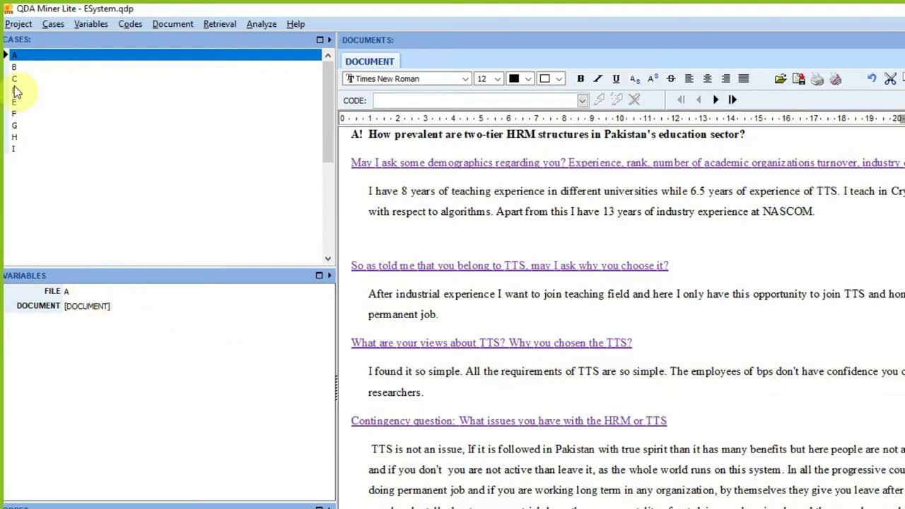
click(19, 67)
click(18, 60)
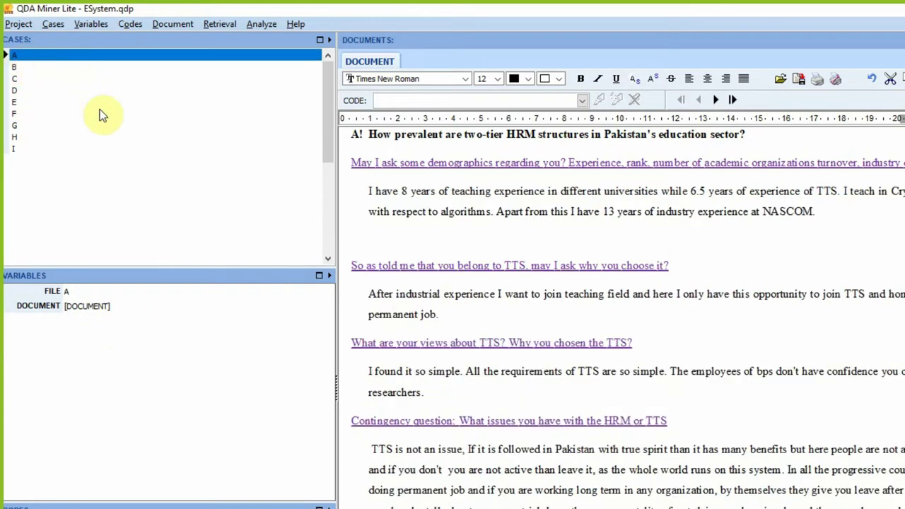
Inspect the FILE variable of case A
click(65, 293)
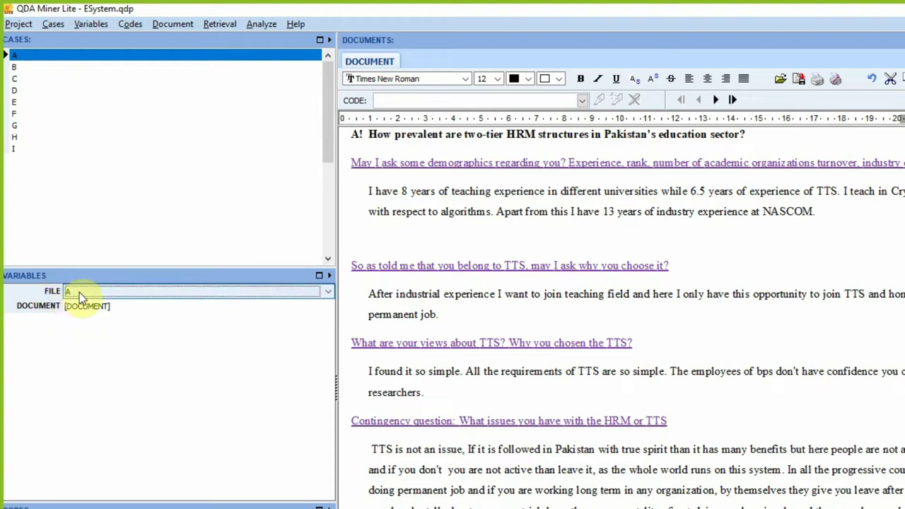
click(79, 291)
click(79, 292)
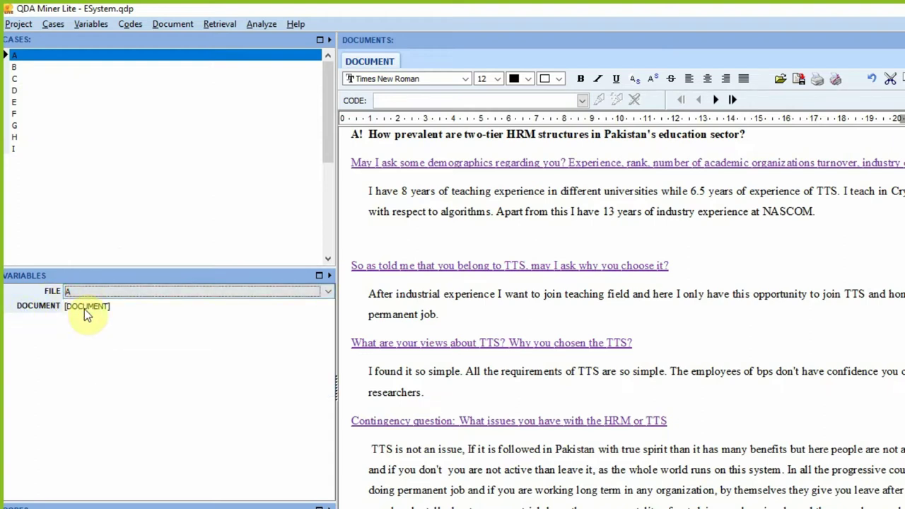
Add a short string variable named RES with the description "Who was the respondent" to the new variable list
right_click(94, 356)
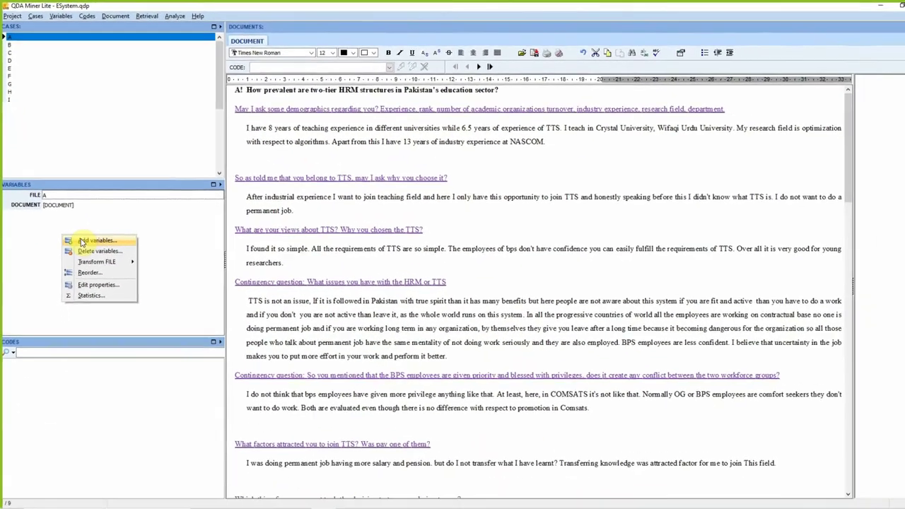
click(123, 360)
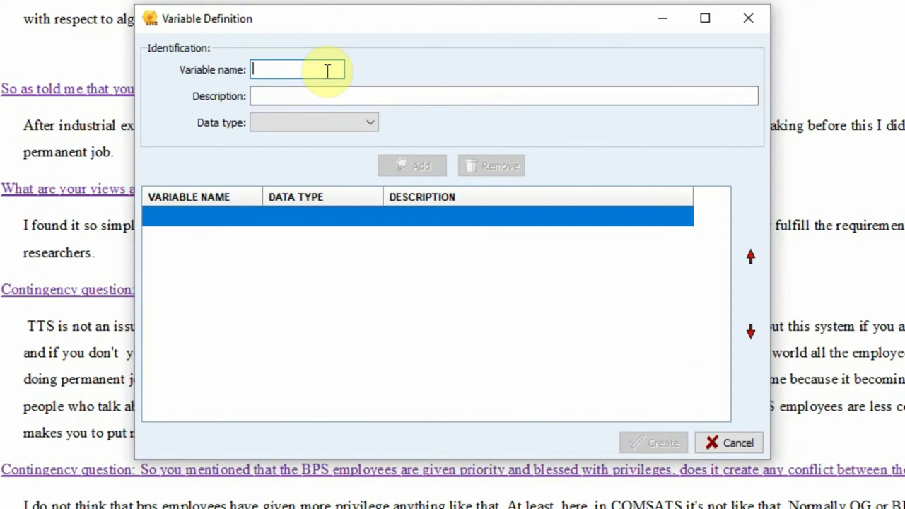
text(RES)
click(343, 95)
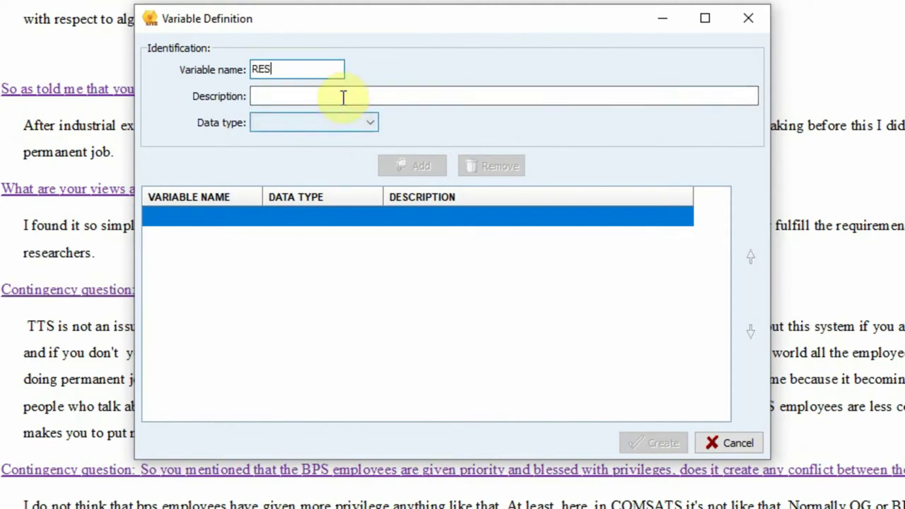
text(Who wa)
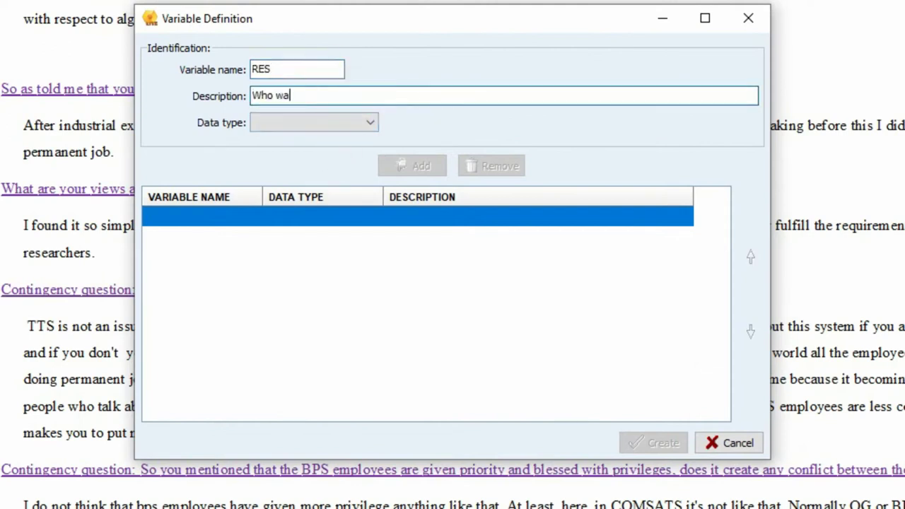
text(s the responden)
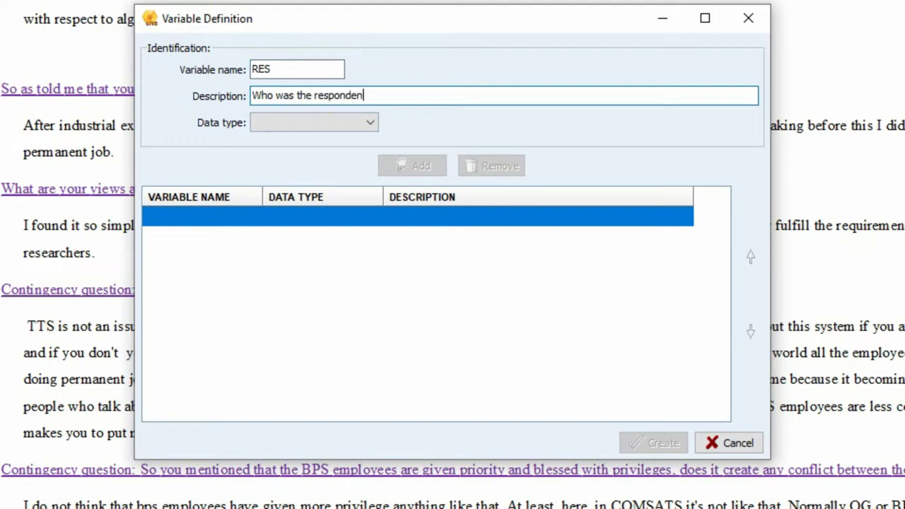
text(t)
click(370, 121)
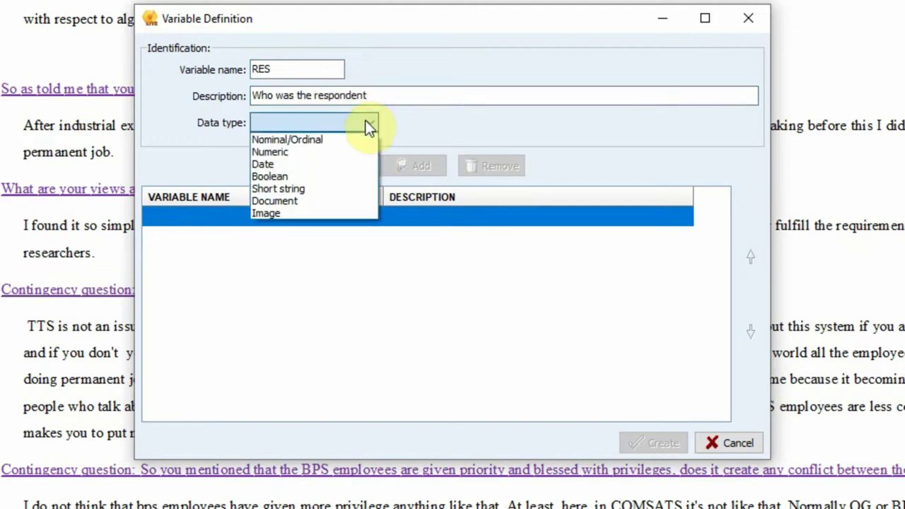
click(305, 188)
click(411, 165)
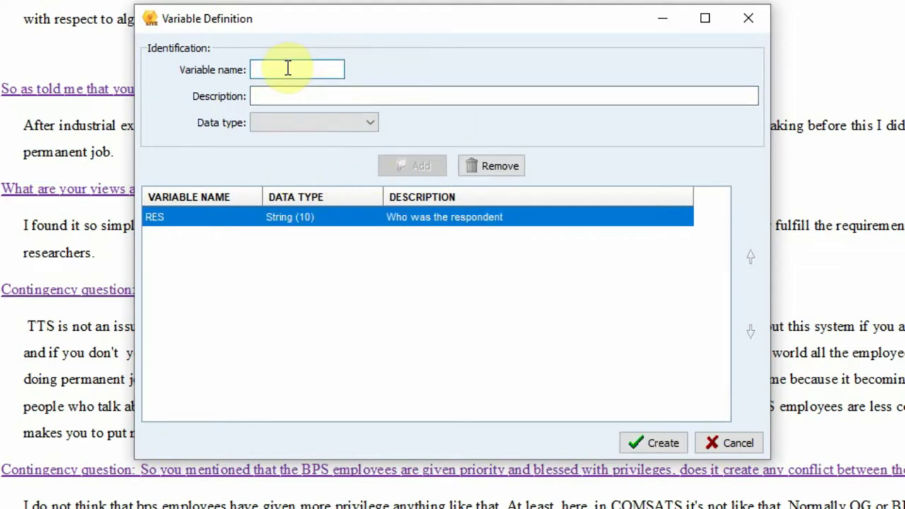
Add a numeric variable named AGE without a description and create the listed variables in the project
text(AGE)
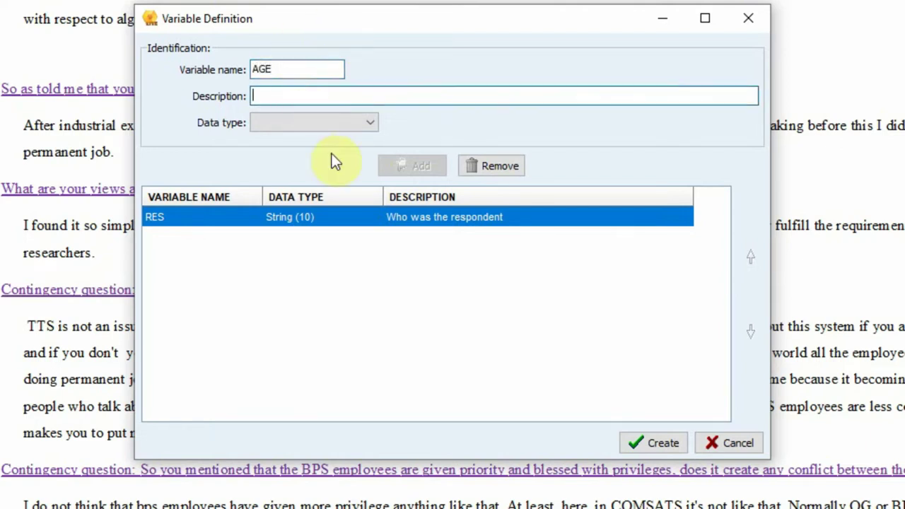
click(336, 121)
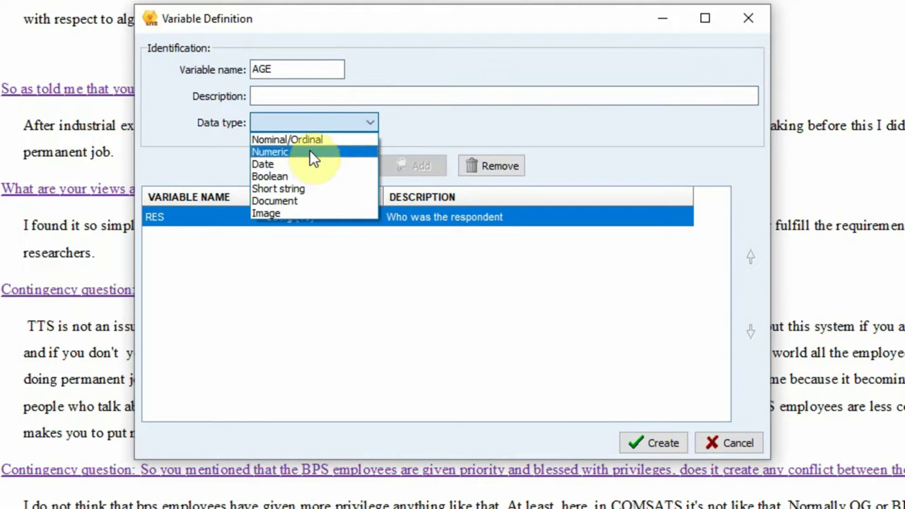
click(309, 151)
click(412, 167)
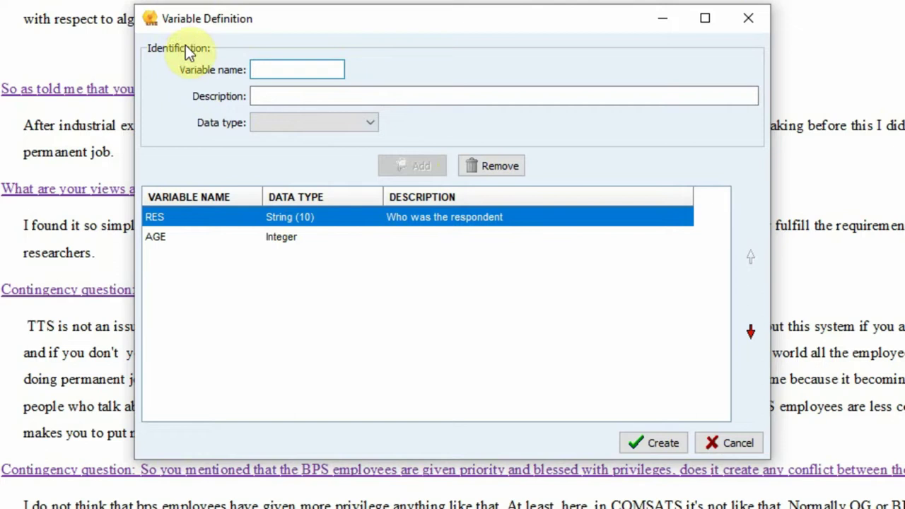
click(677, 446)
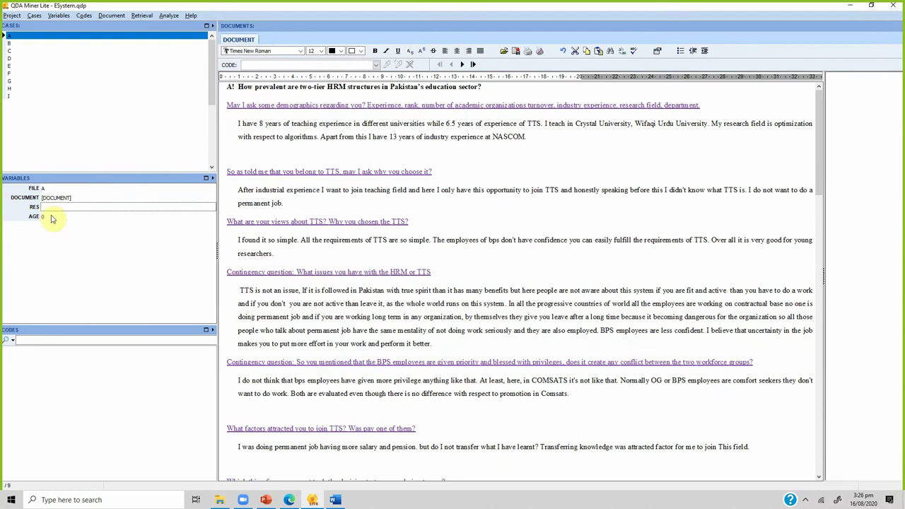
Browse several cases to check their RES and AGE variables, ending on case A
click(24, 43)
click(27, 65)
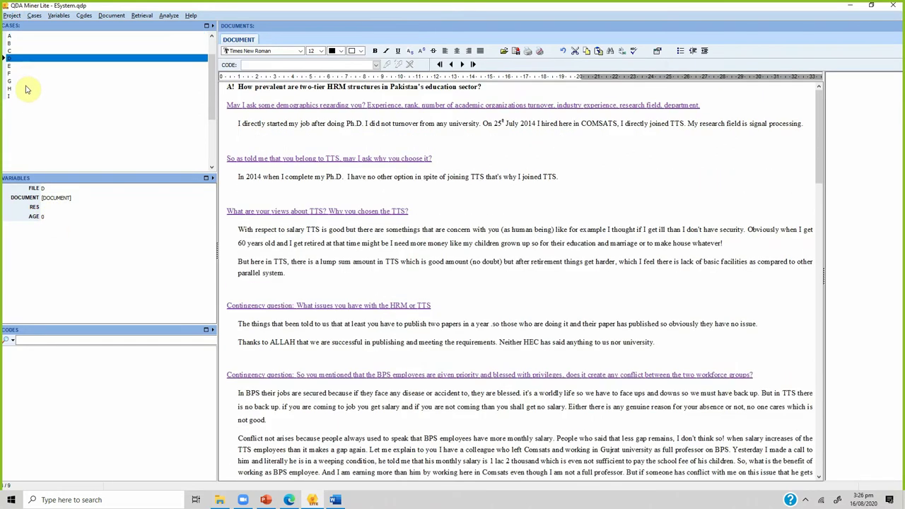
click(28, 88)
click(28, 80)
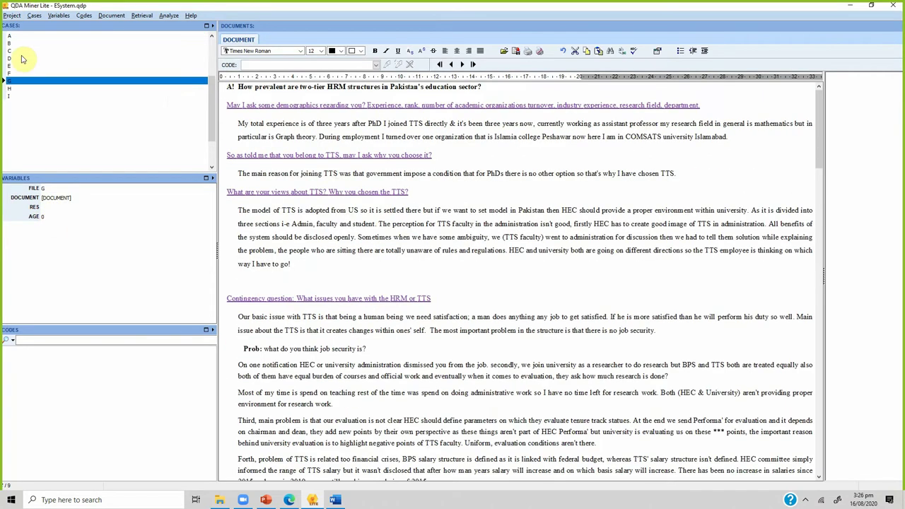
click(15, 42)
click(14, 35)
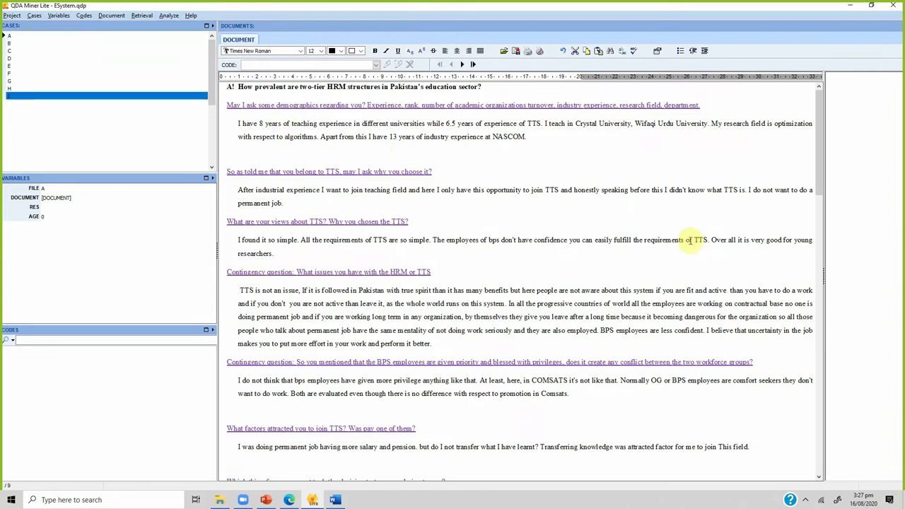
click(39, 37)
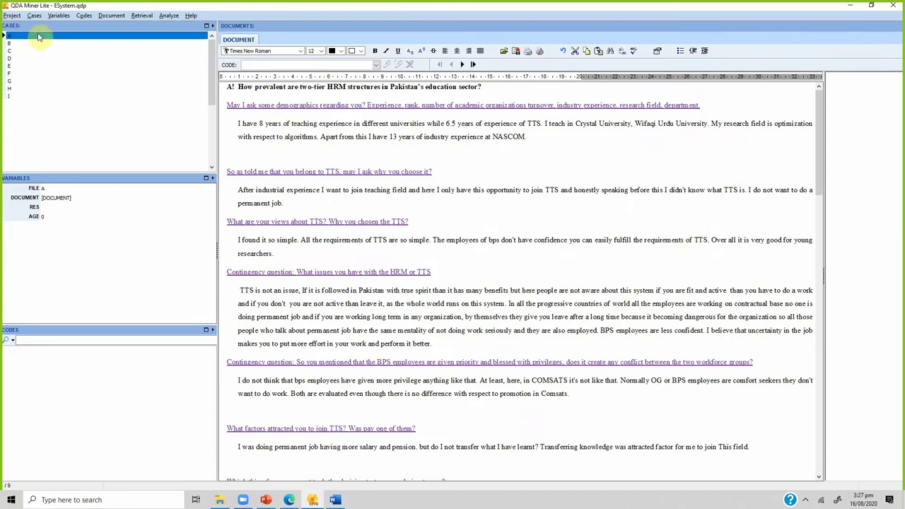
Read through case A's interview document to its end and return to its beginning
drag(829, 182, 502, 197)
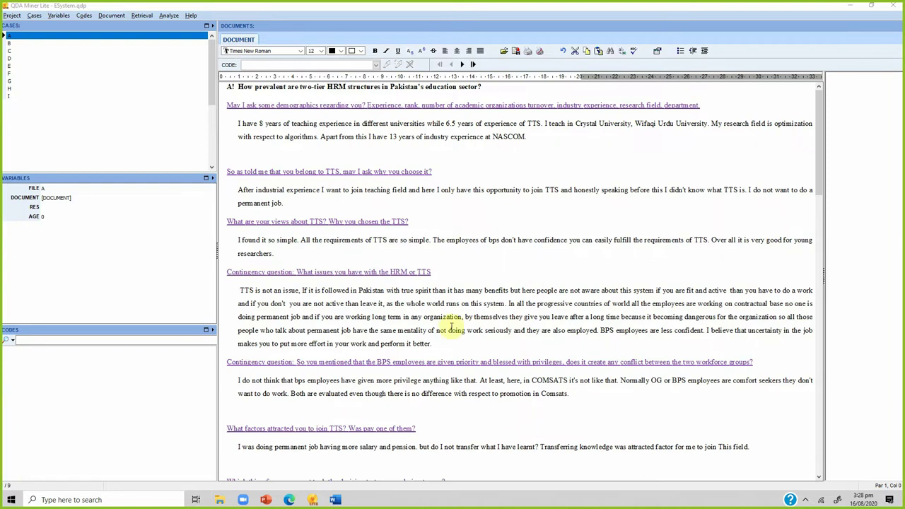
click(549, 242)
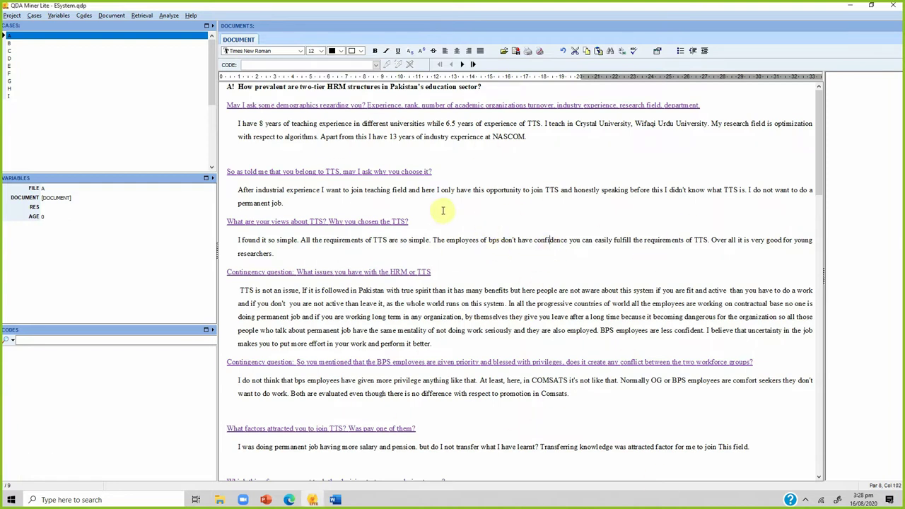
click(463, 124)
scroll(488, 131, down, 8)
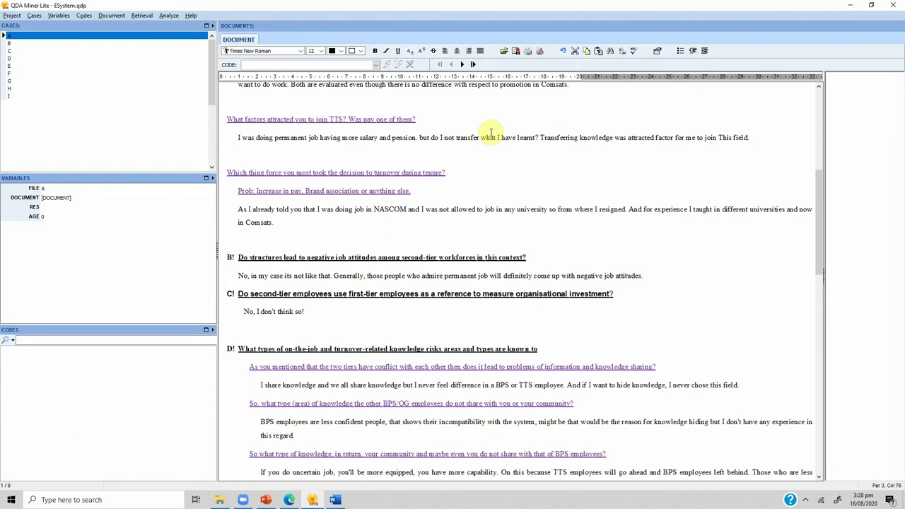
scroll(489, 142, down, 12)
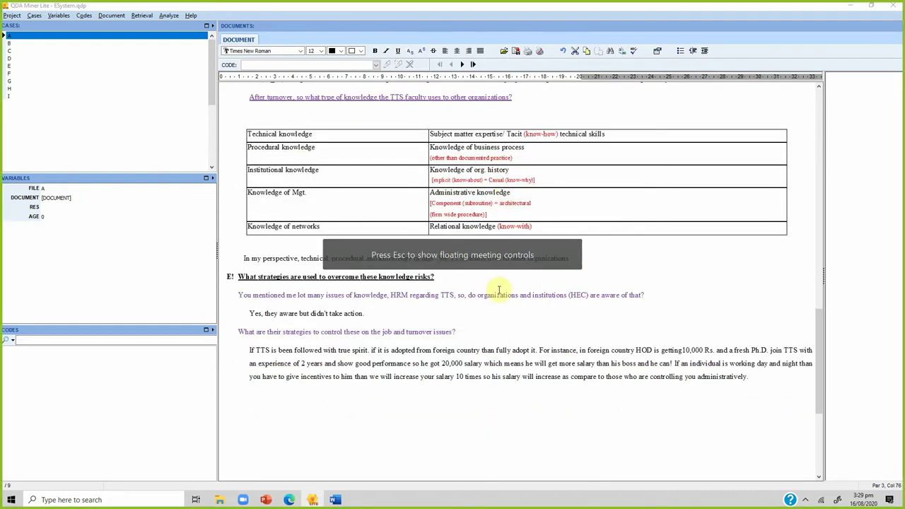
scroll(499, 291, up, 15)
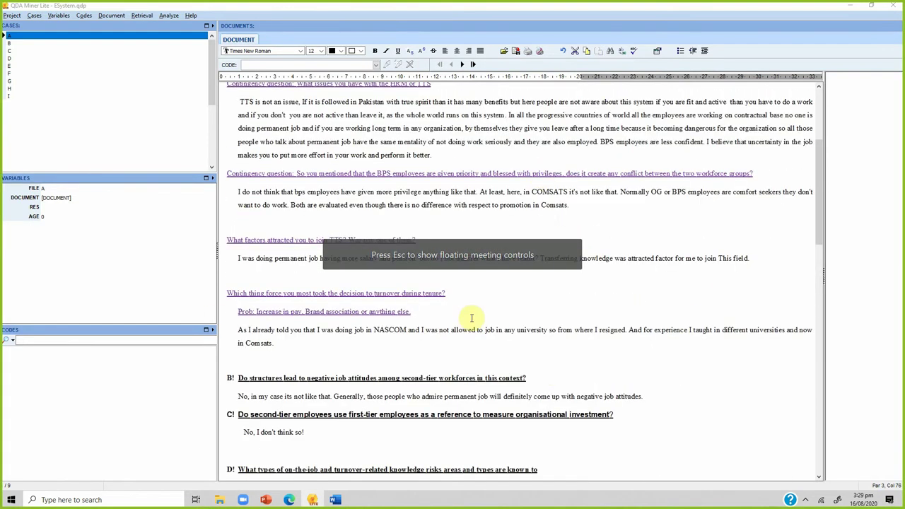
scroll(552, 296, up, 5)
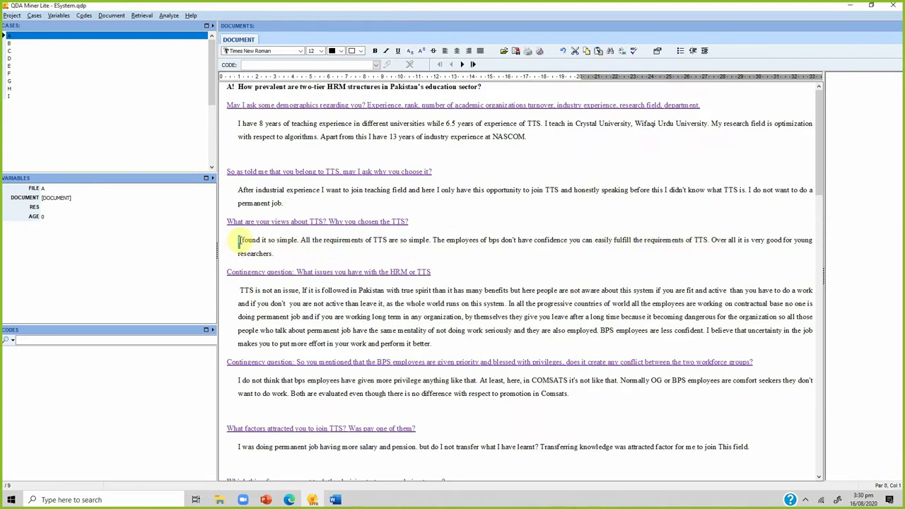
Select the full answer under "What are your views about TTS?" in case A and start a new code named System for it
drag(237, 240, 273, 253)
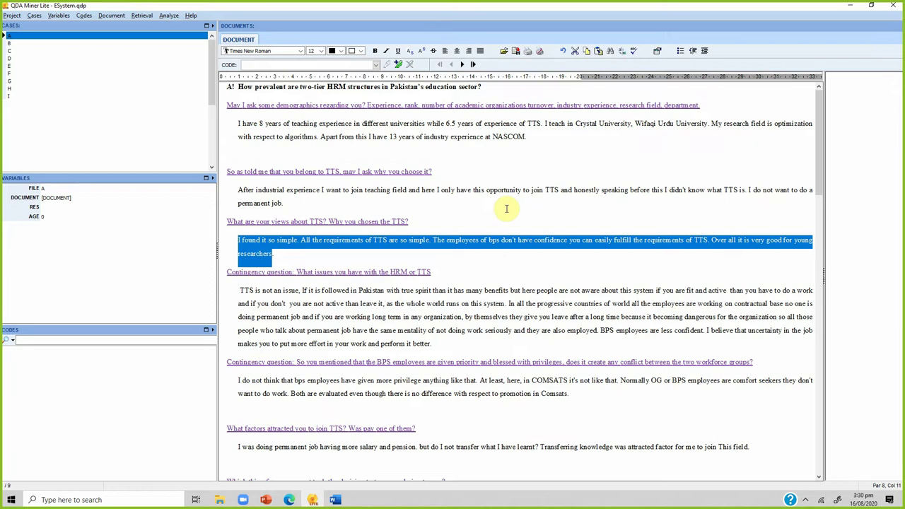
click(284, 254)
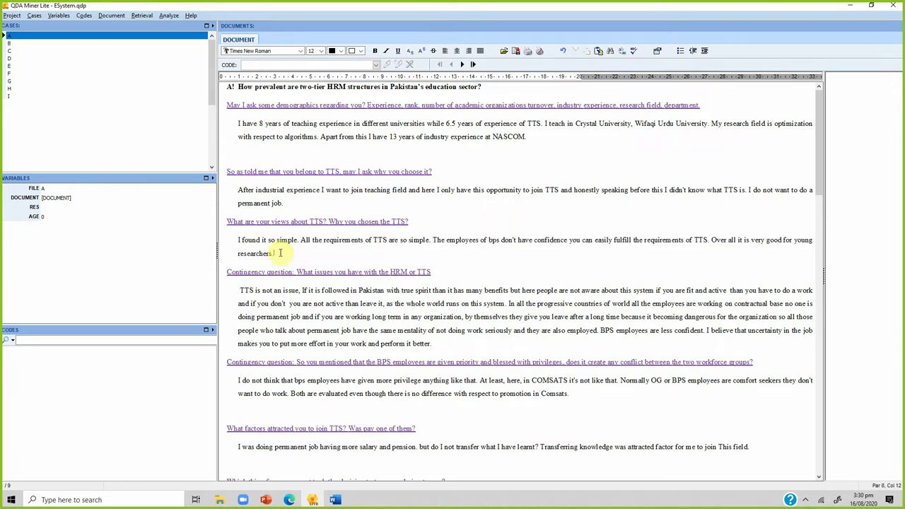
drag(236, 242, 277, 253)
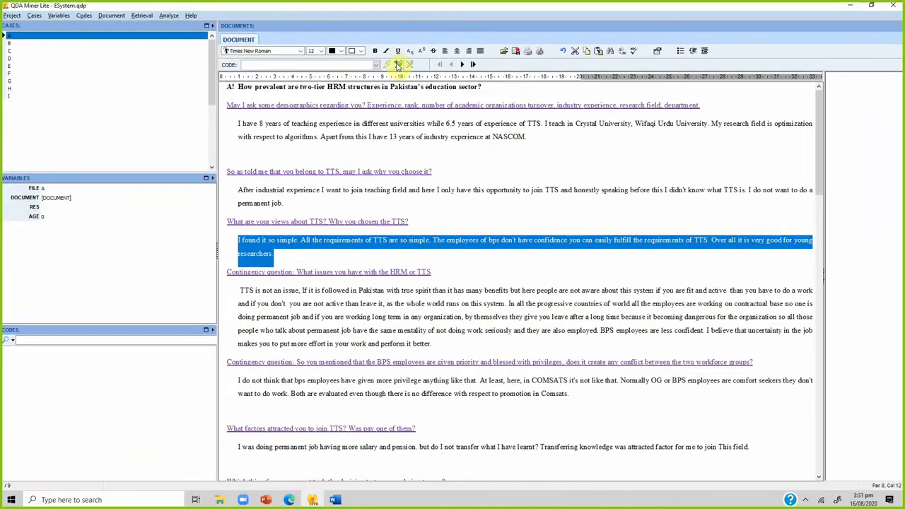
click(376, 88)
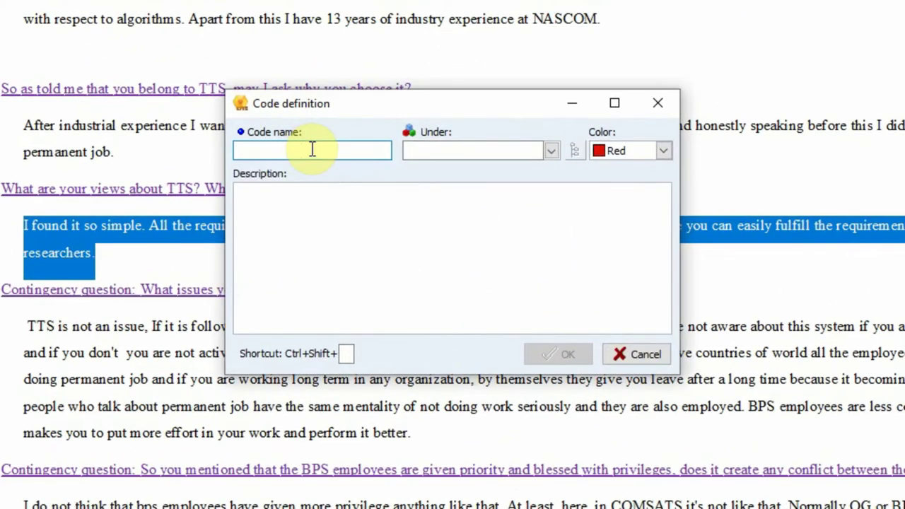
text(System)
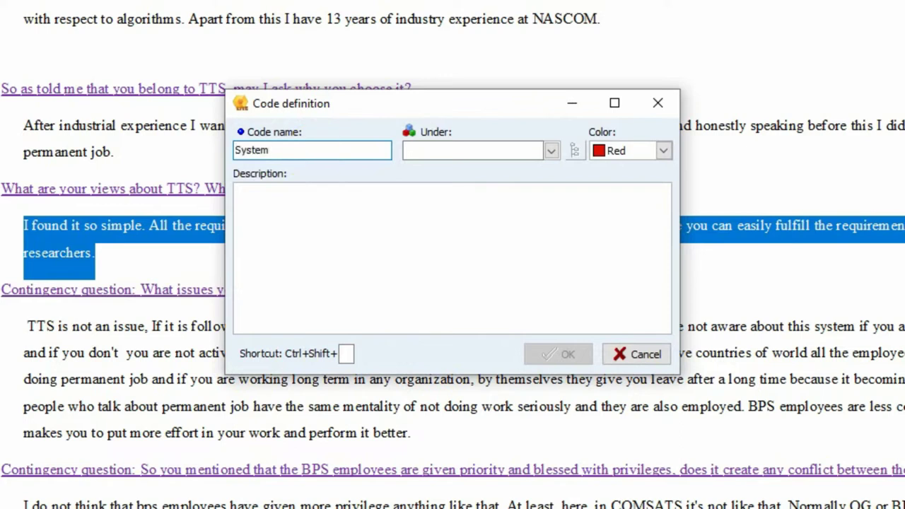
Place the System code under a new category named Job Structure
click(430, 150)
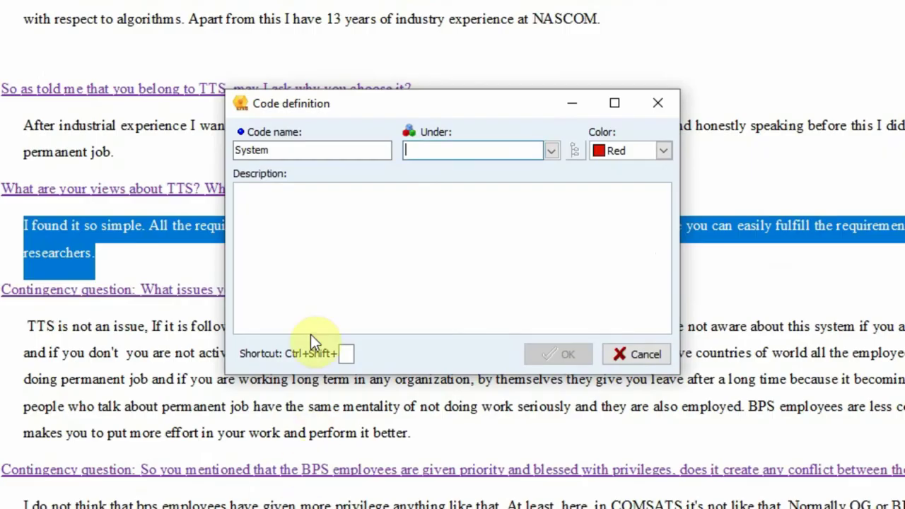
click(440, 157)
text(Job Strcuture)
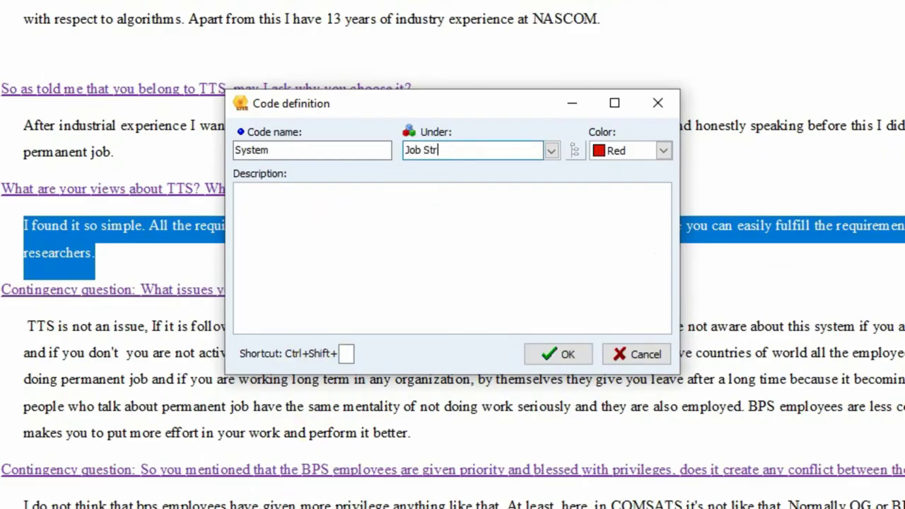
key(BackSpace)
key(BackSpace)
key(BackSpace)
key(BackSpace)
key(BackSpace)
key(BackSpace)
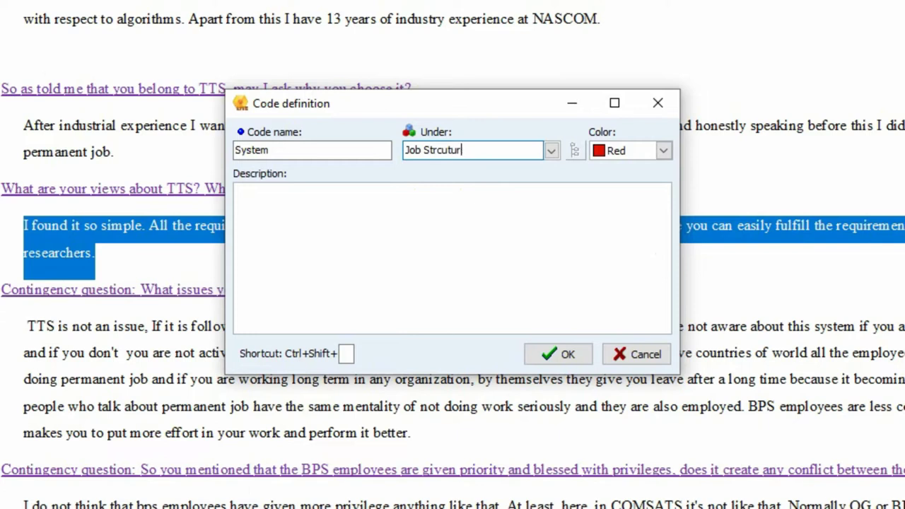
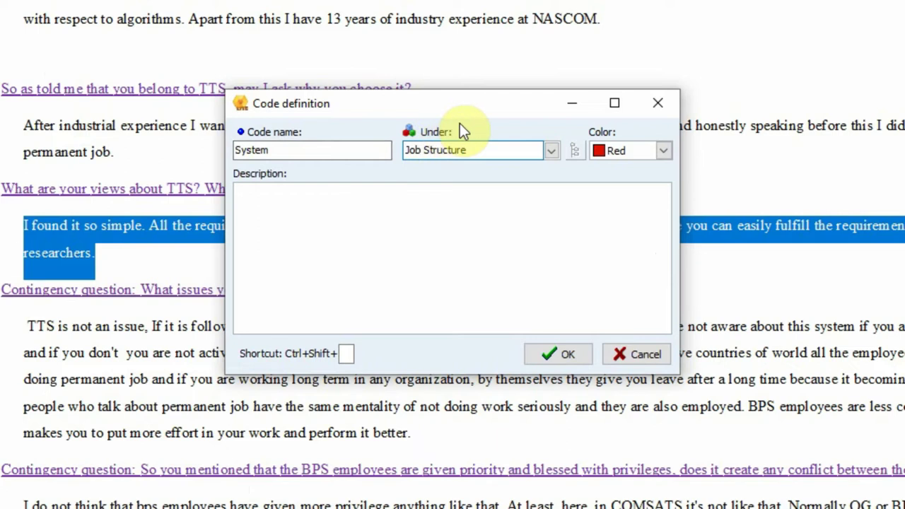
Choose Red as the code color, apply the System code to the selected answer, and highlight the coded passage from its margin mark
click(636, 150)
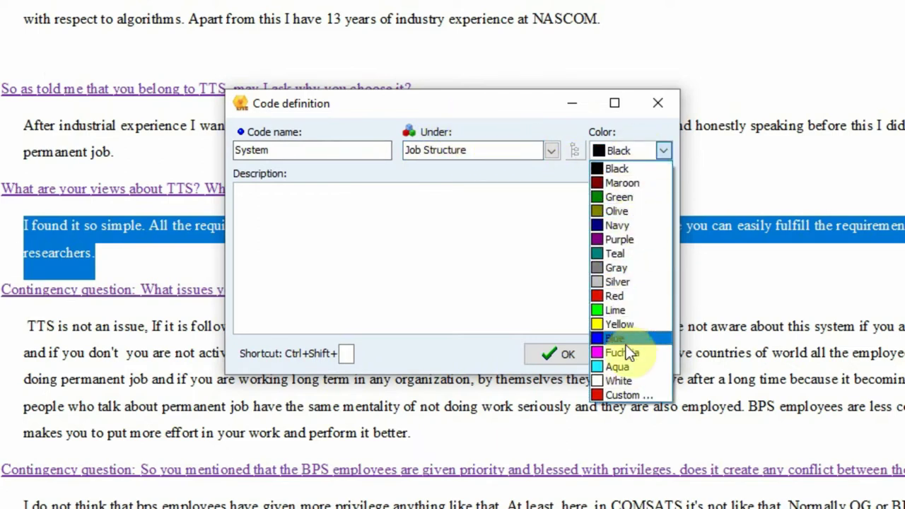
click(621, 295)
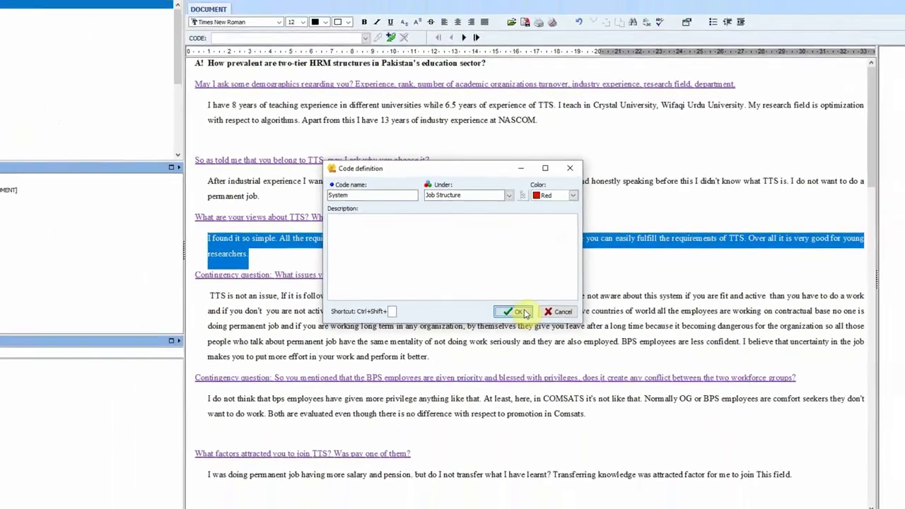
click(574, 355)
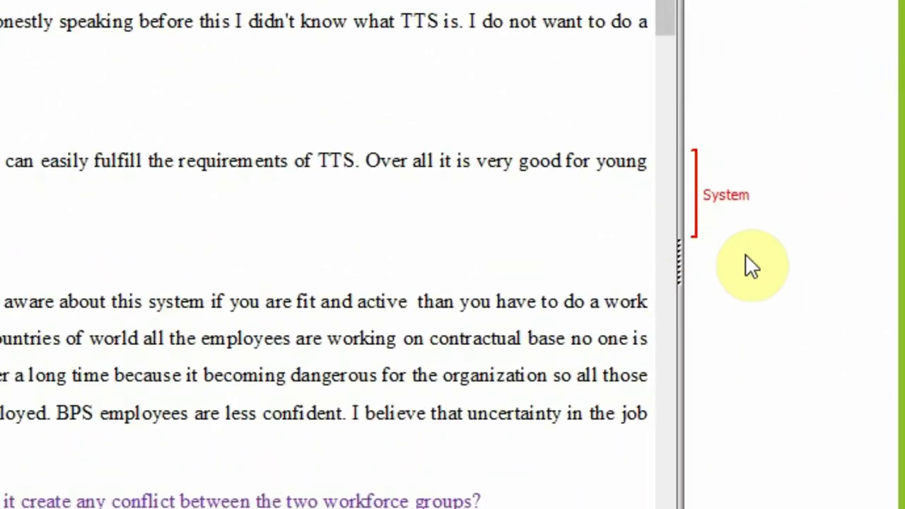
click(728, 201)
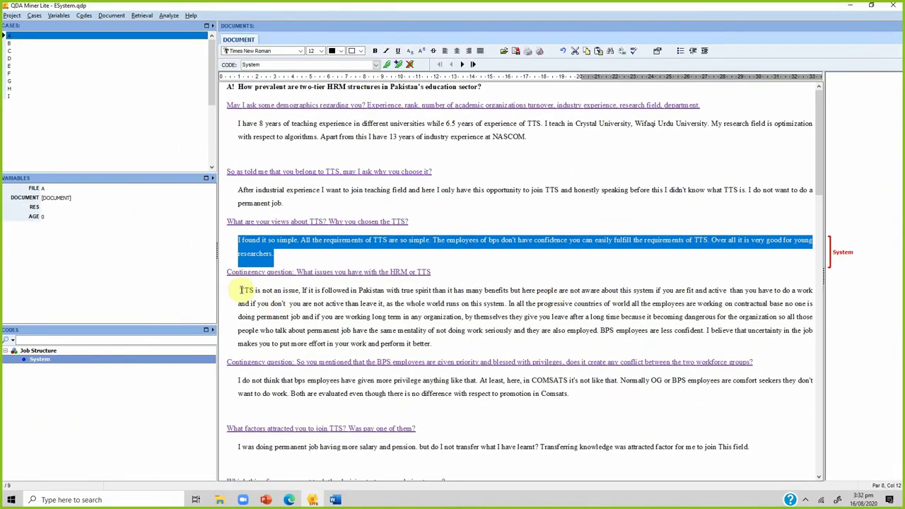
click(241, 289)
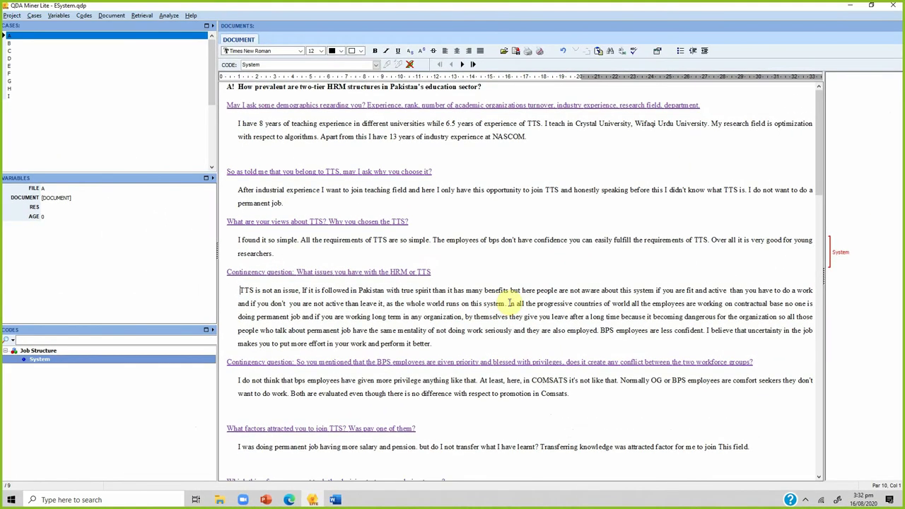
Select the HRM/TTS issues answer through "the whole world runs on this system" and consult the Sample Codes and Themes slide in PowerPoint
drag(505, 303, 241, 291)
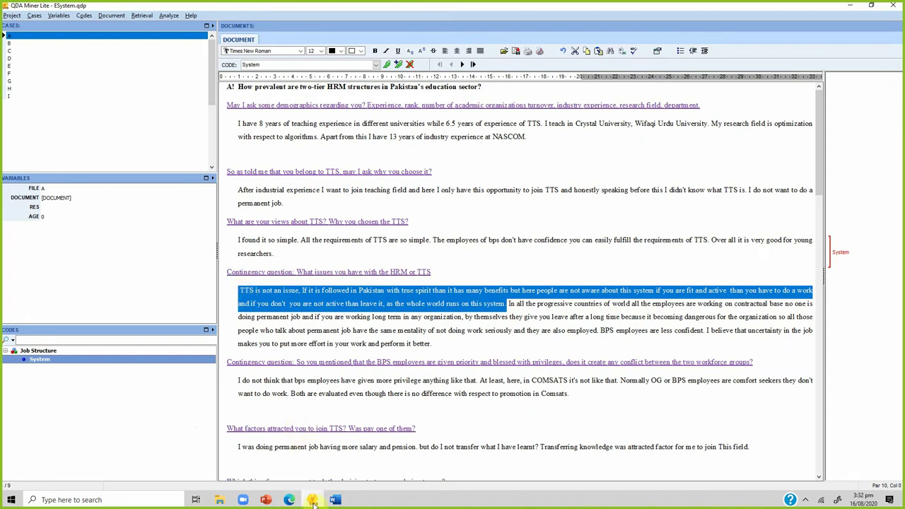
click(259, 502)
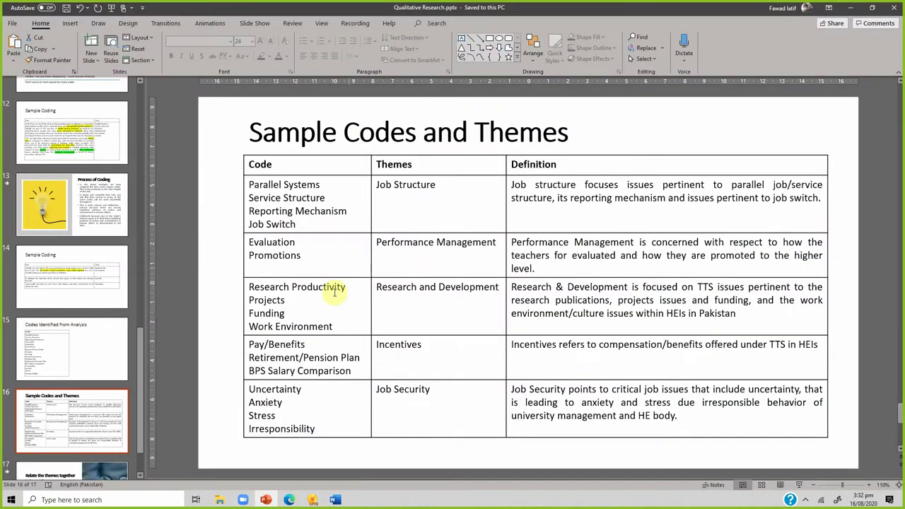
click(335, 500)
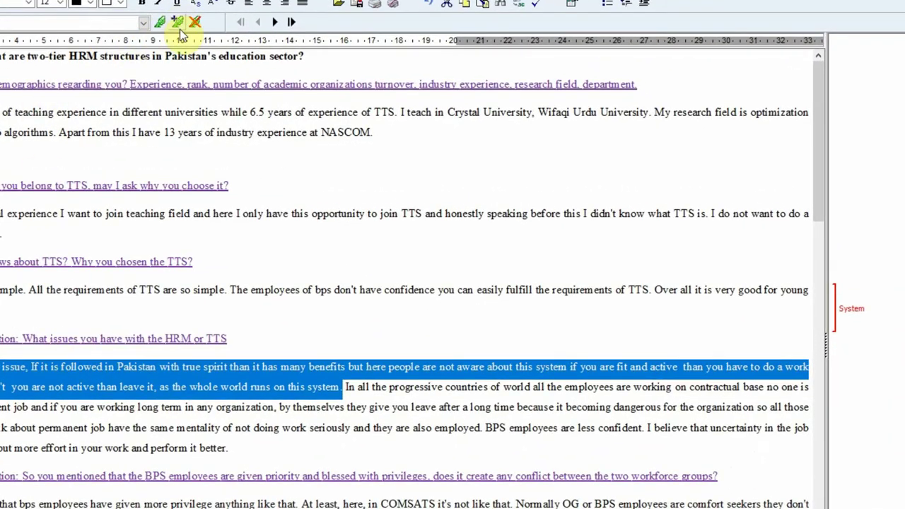
Create a code named Benefit under a new category named Incentives and apply it to the selected passage
click(176, 23)
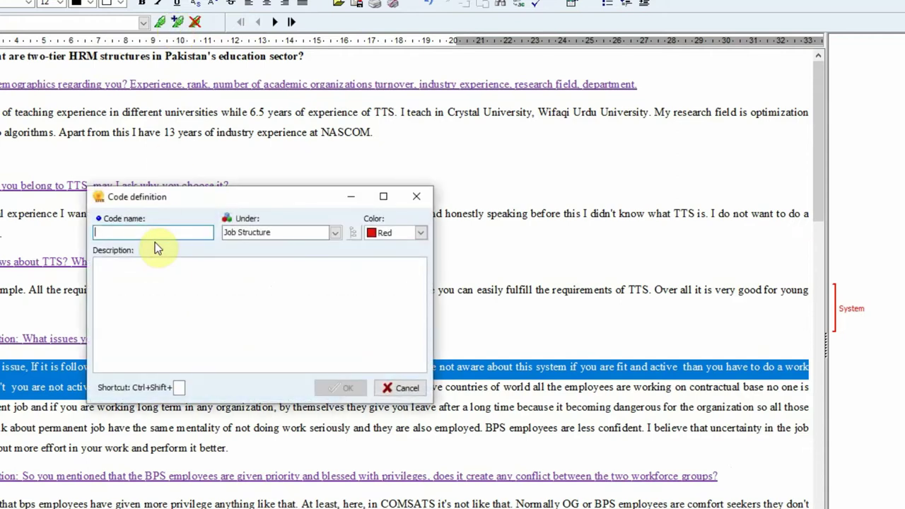
text(Benefit)
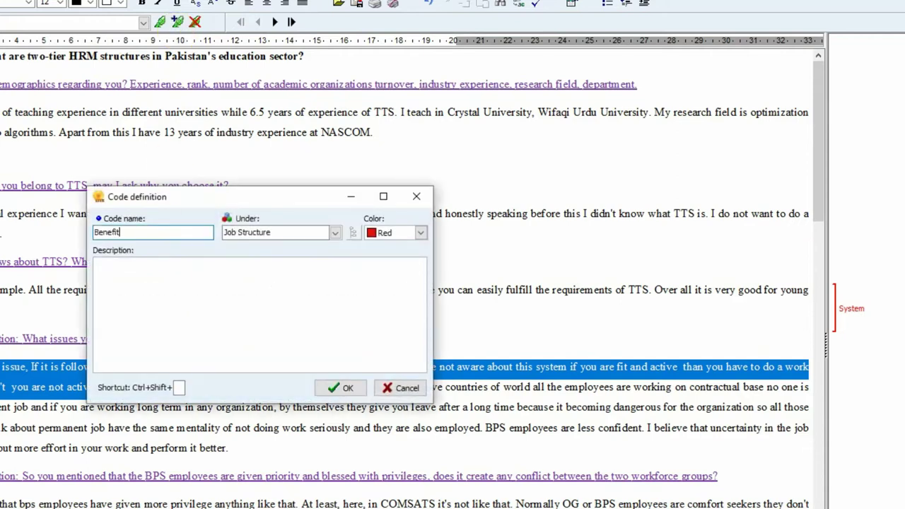
click(270, 232)
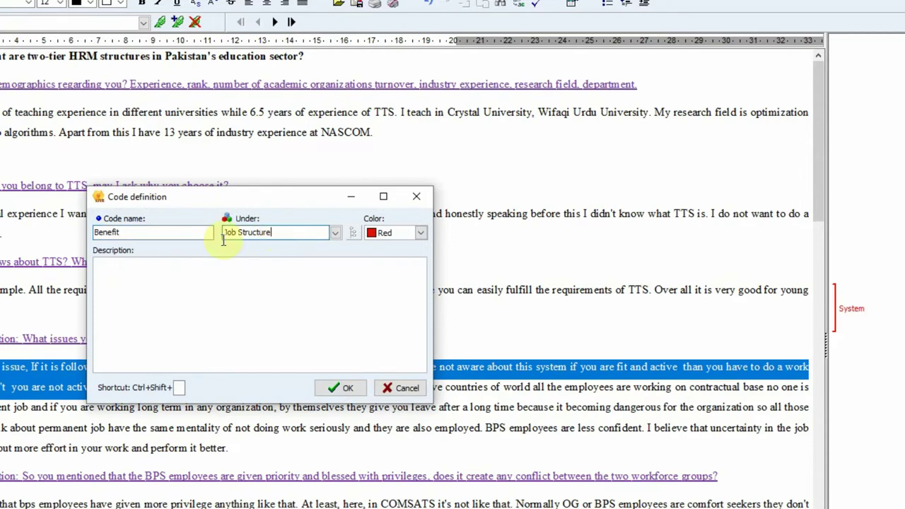
text(Incentives)
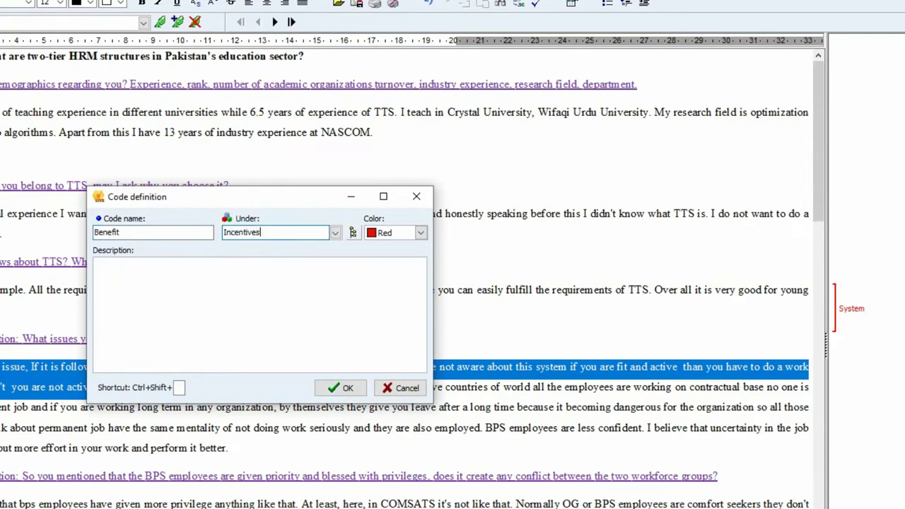
click(335, 390)
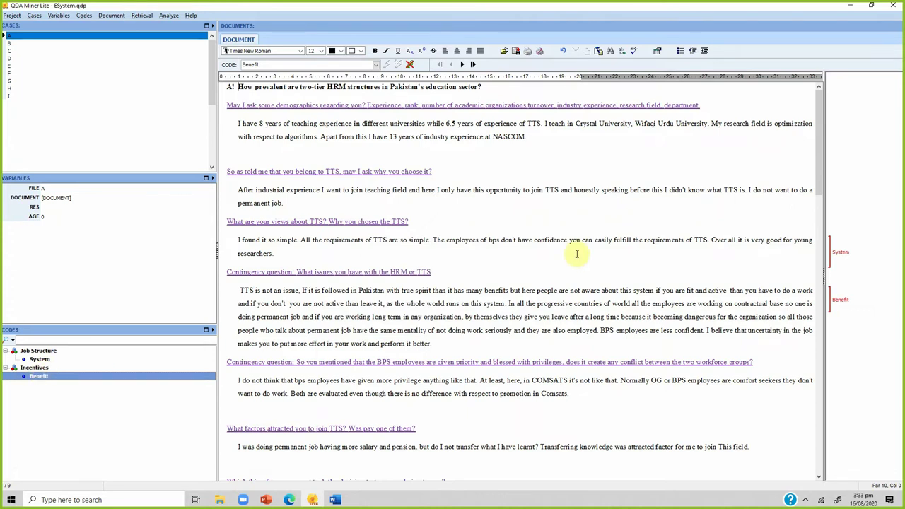
Remove the word COMSATS after "At least, here, in" in the answer about conflict between the two workforce groups, keeping "it's" intact
scroll(586, 254, down, 1)
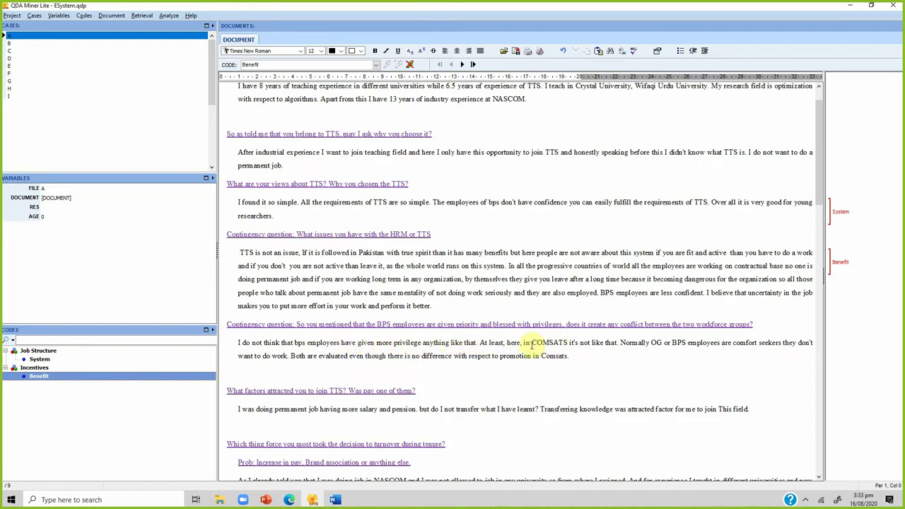
drag(529, 344, 571, 345)
key(Delete)
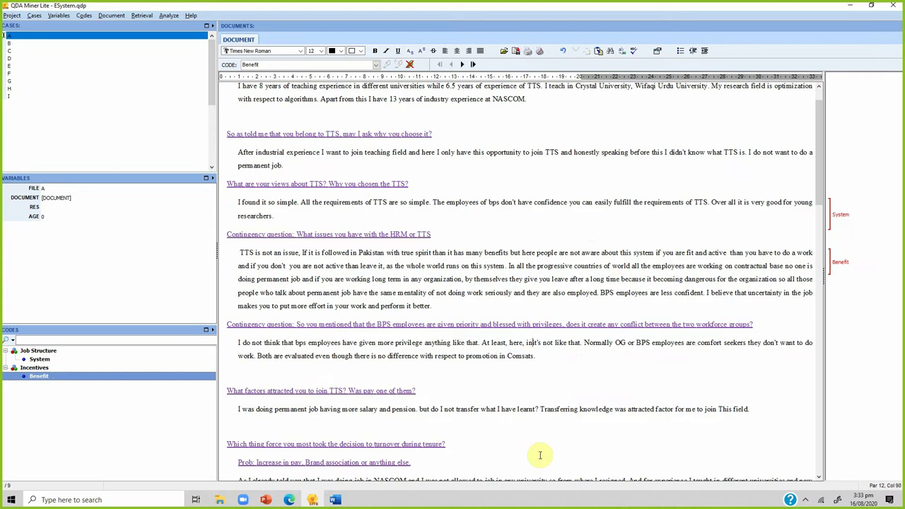
text(i)
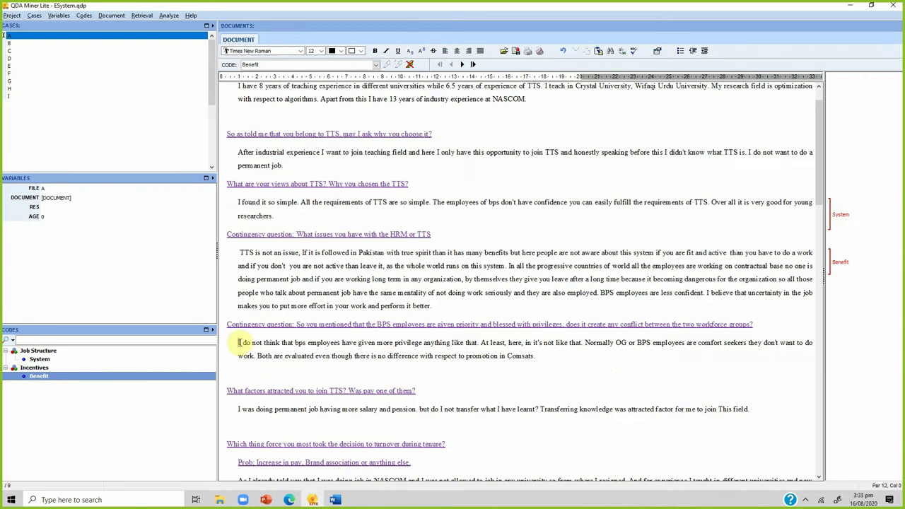
Apply the existing System code to the full answer about conflict between the two workforce groups, and reselect that answer
drag(239, 342, 532, 357)
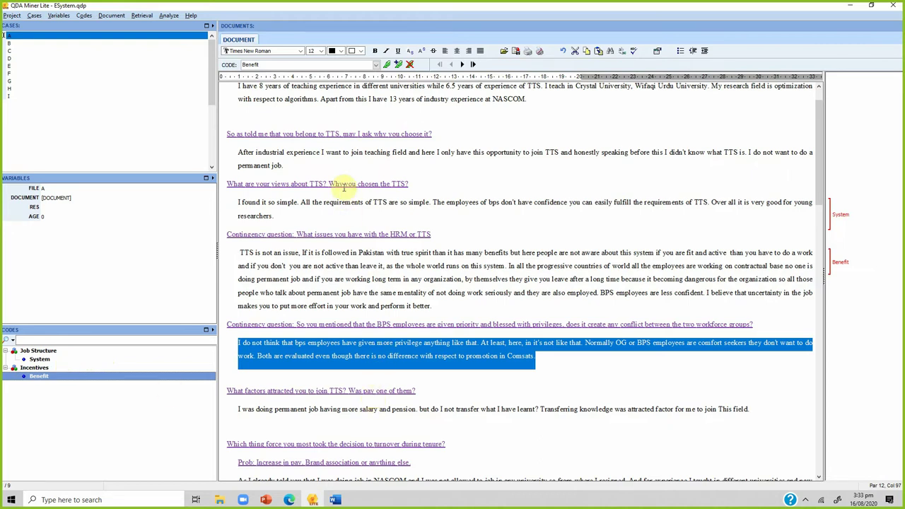
click(377, 65)
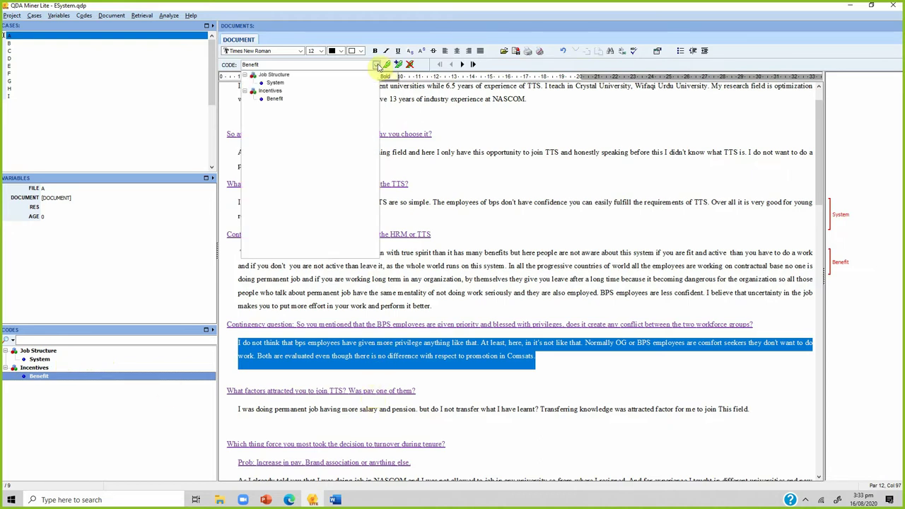
click(273, 85)
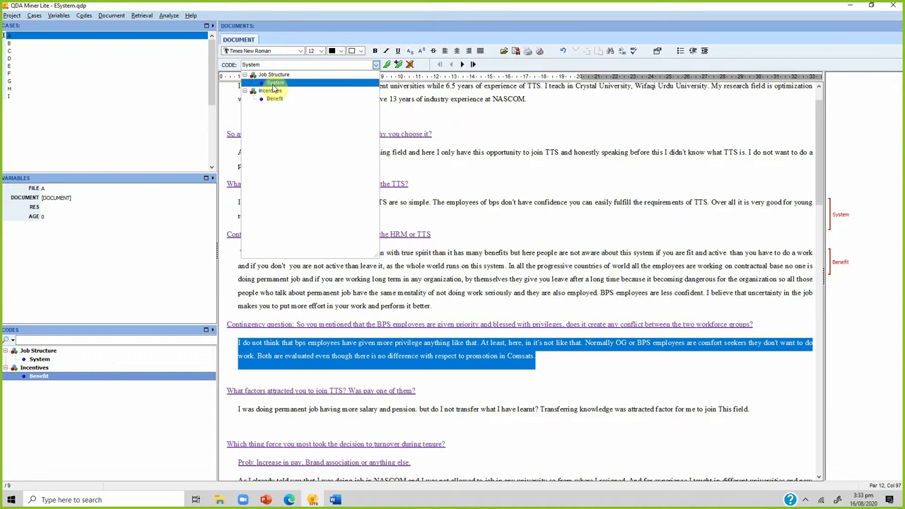
click(273, 85)
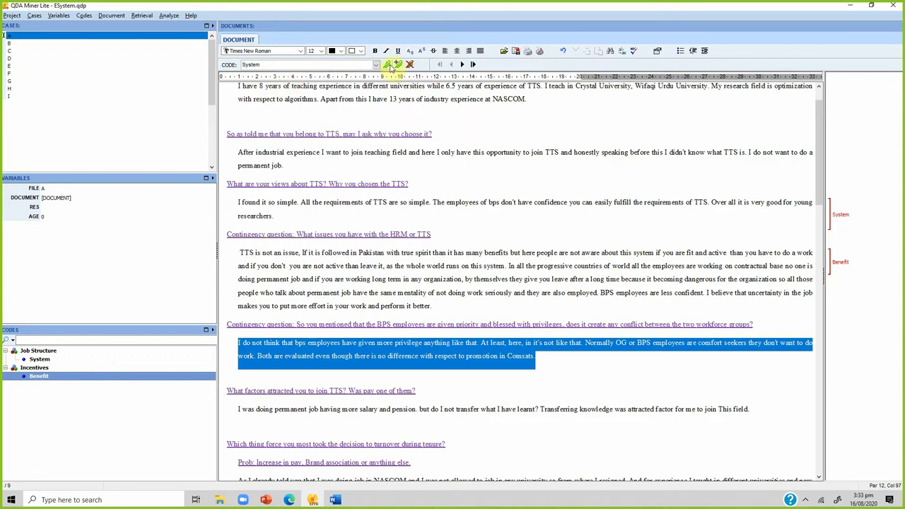
click(43, 359)
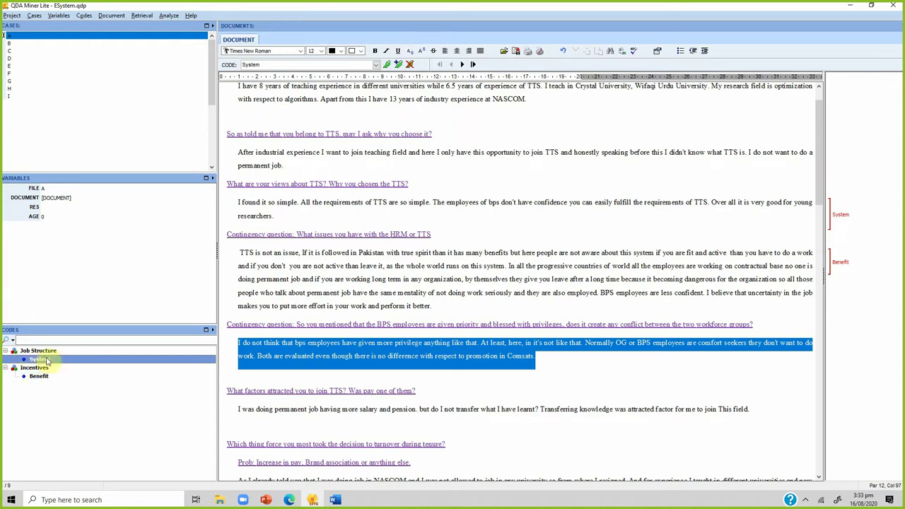
drag(46, 361, 302, 350)
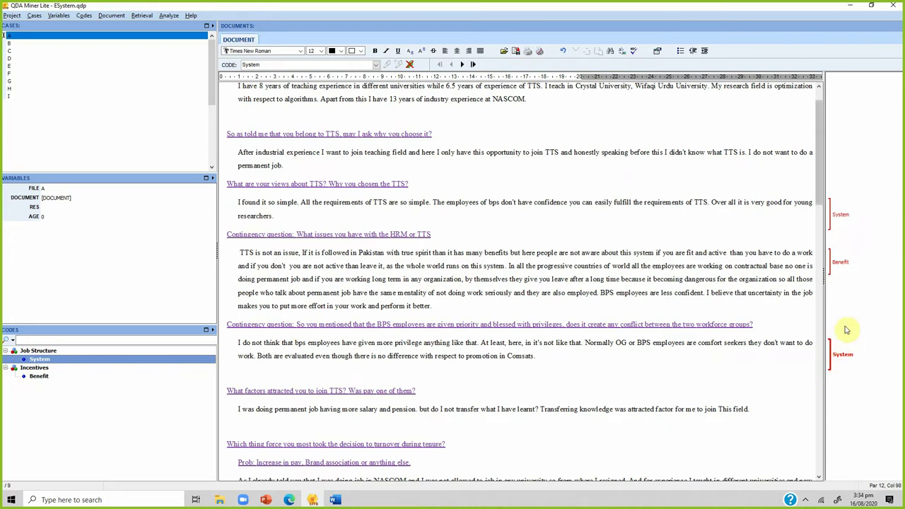
click(250, 342)
drag(236, 343, 535, 360)
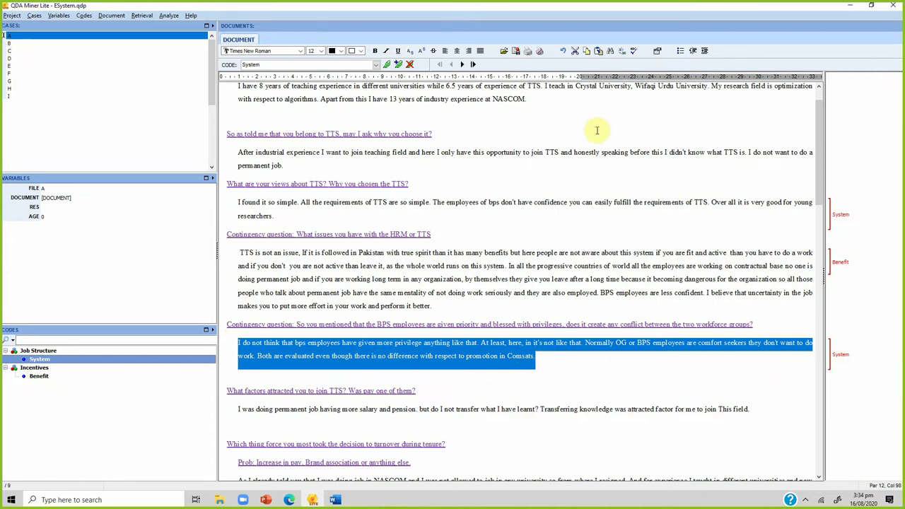
Locate section D in case A's document and select the full answer to its first question, about information and knowledge sharing
scroll(586, 159, down, 15)
scroll(586, 159, down, 5)
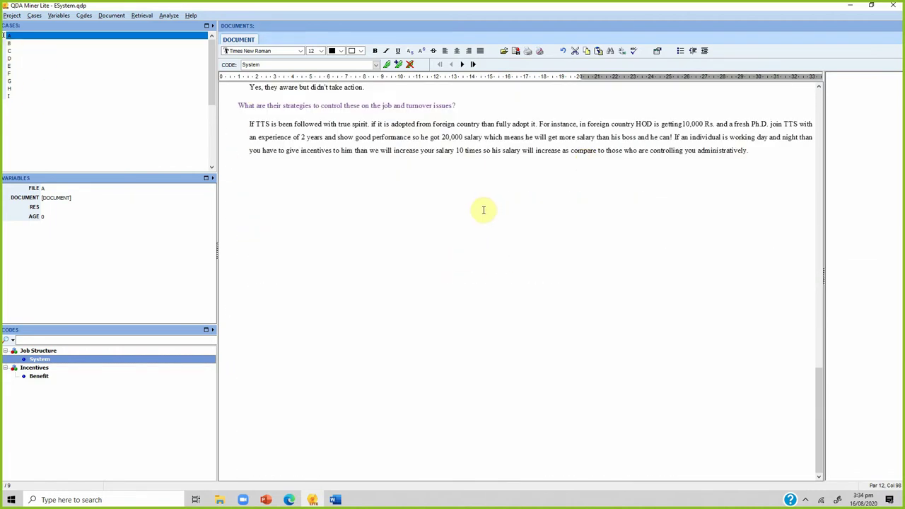
scroll(452, 185, up, 5)
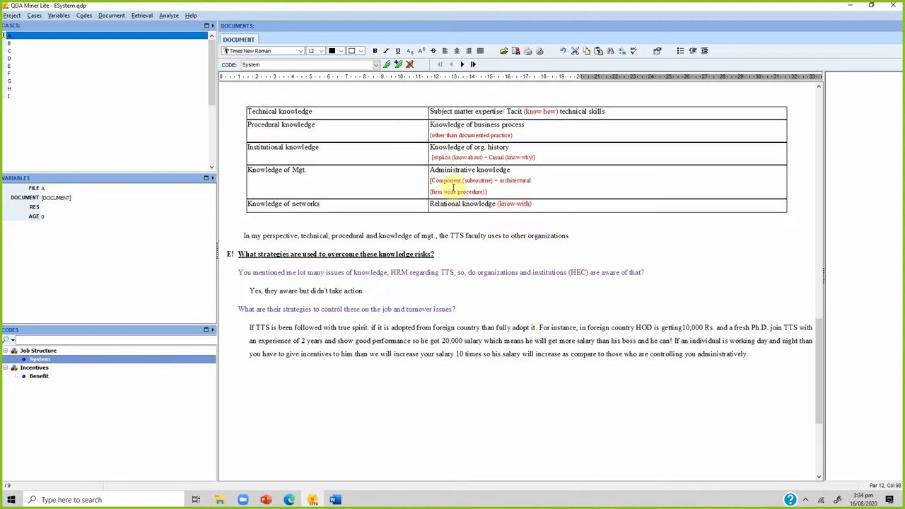
scroll(453, 185, up, 3)
scroll(290, 249, up, 1)
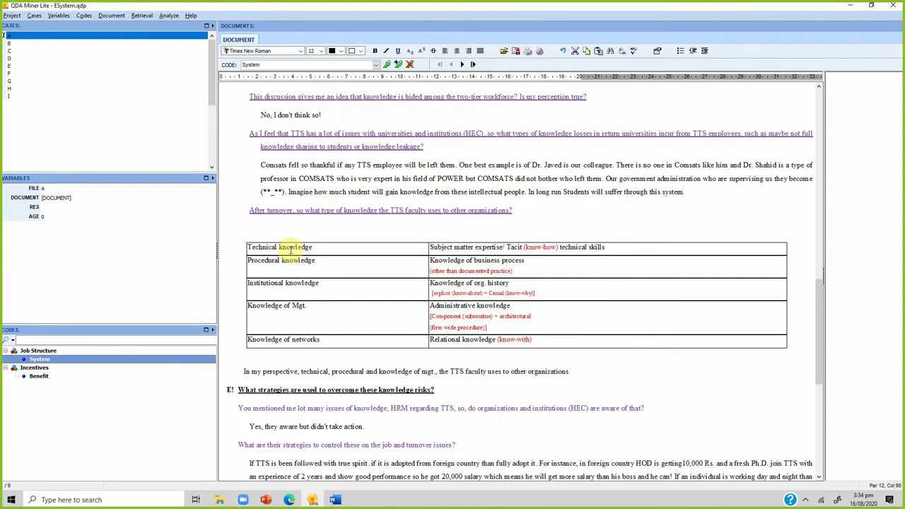
scroll(256, 203, up, 2)
scroll(256, 203, up, 2)
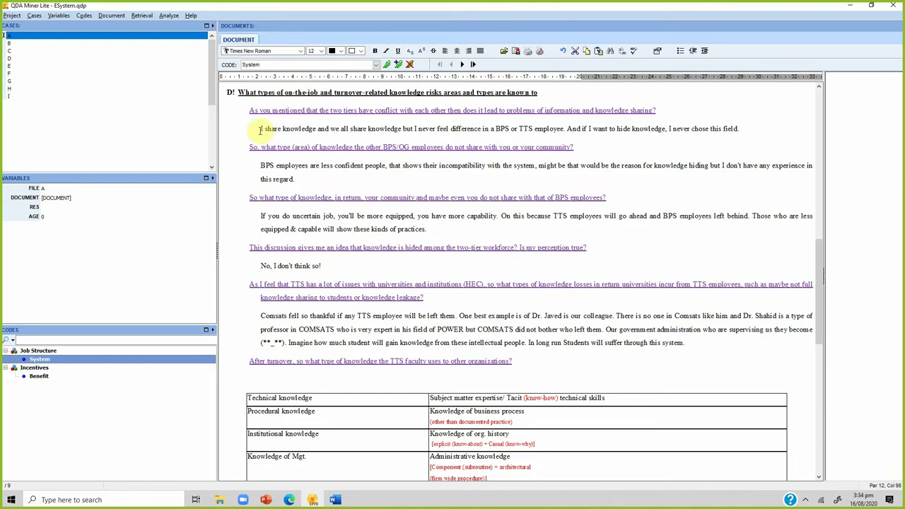
drag(260, 130, 751, 128)
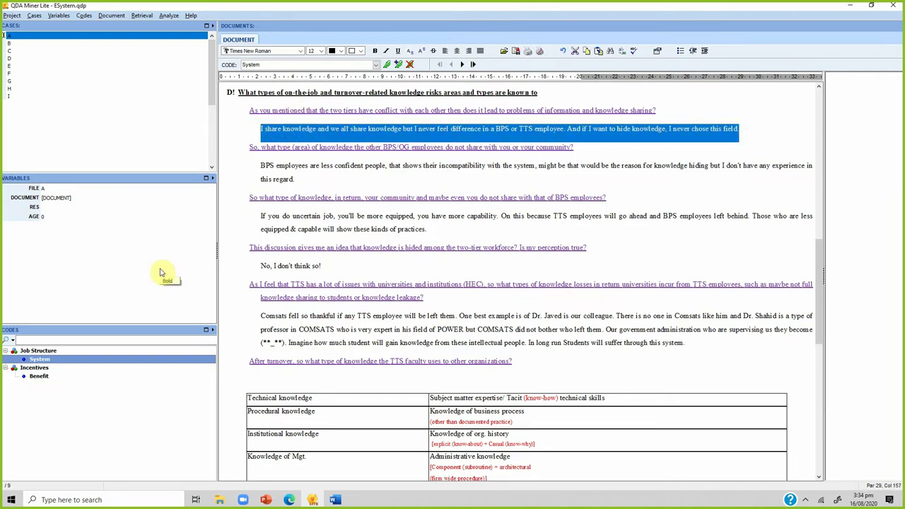
Check the Sample Codes and Themes slide in PowerPoint for a fitting theme and return to QDA Miner Lite
click(335, 499)
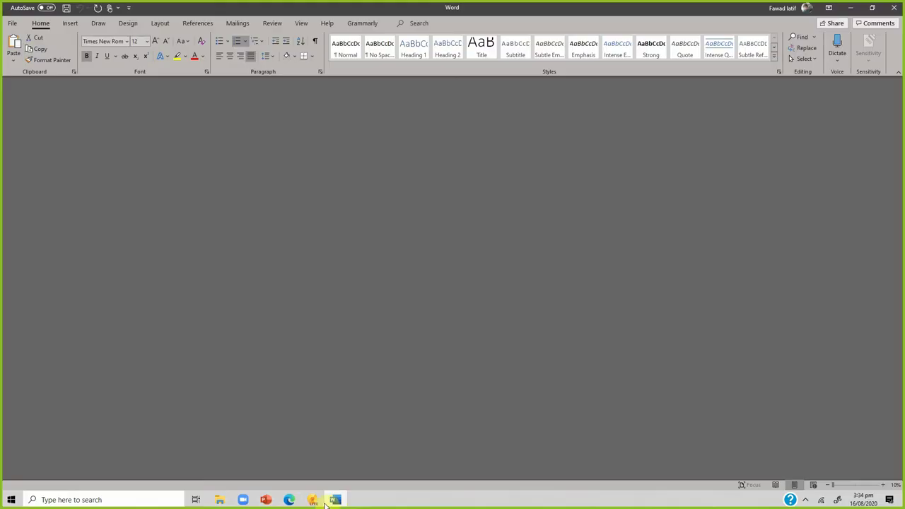
click(335, 499)
click(273, 500)
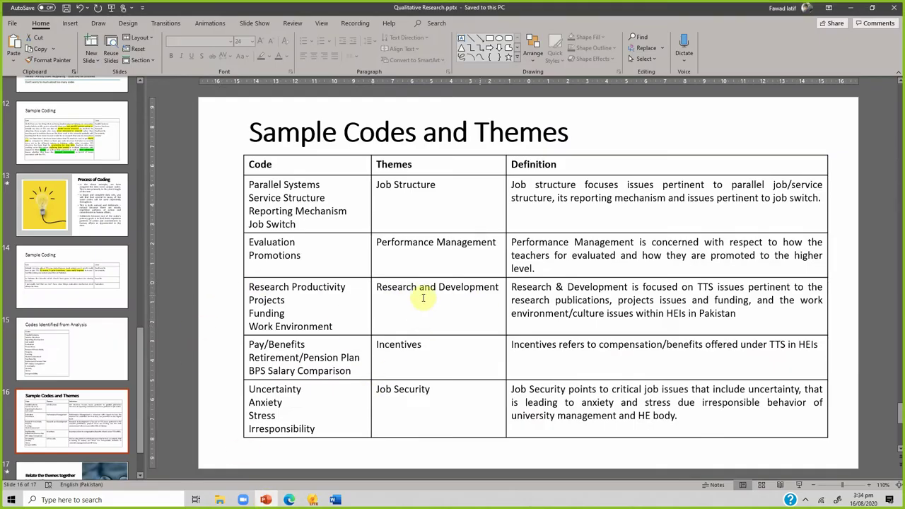
click(312, 500)
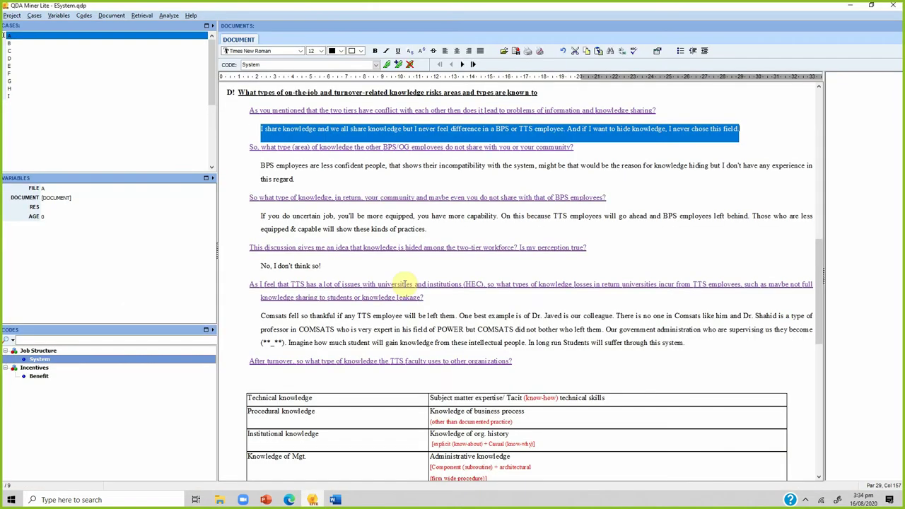
right_click(337, 134)
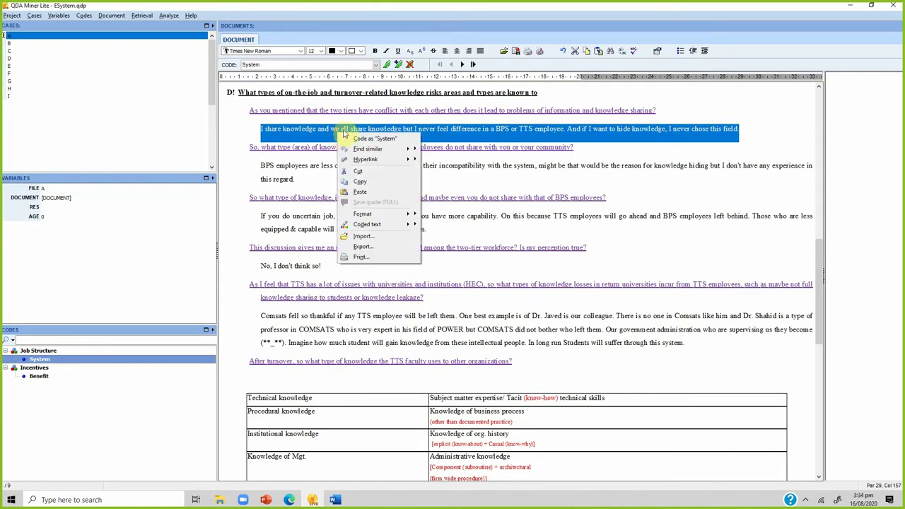
mouse_move(398, 150)
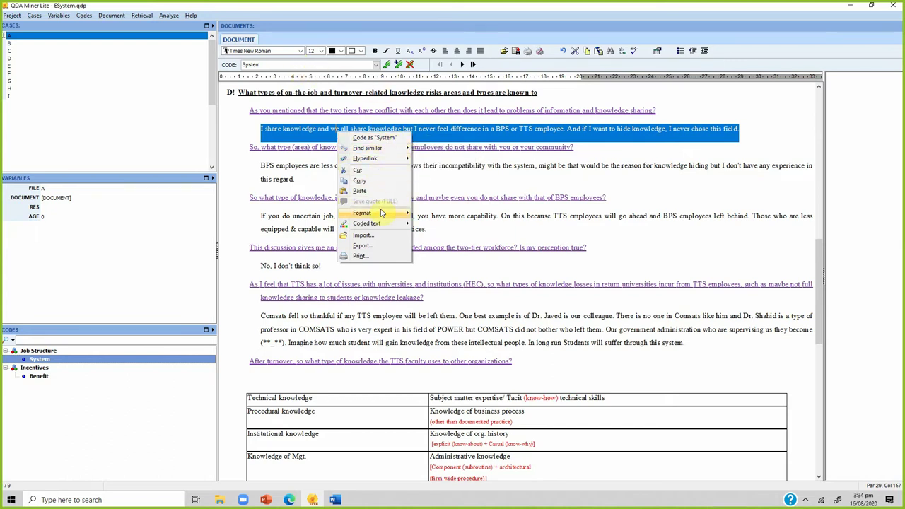
mouse_move(381, 225)
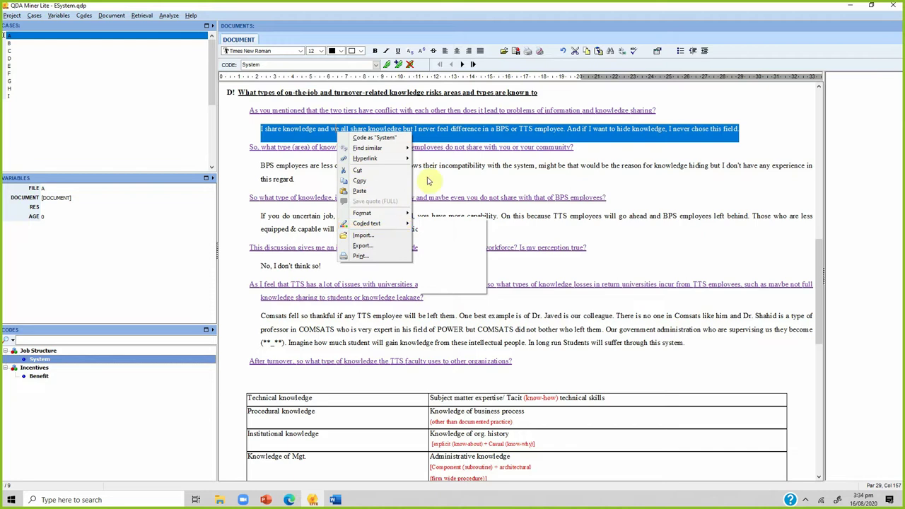
Create a Knowledge code under a new RD category and apply it to the selected answer about knowledge sharing
click(389, 64)
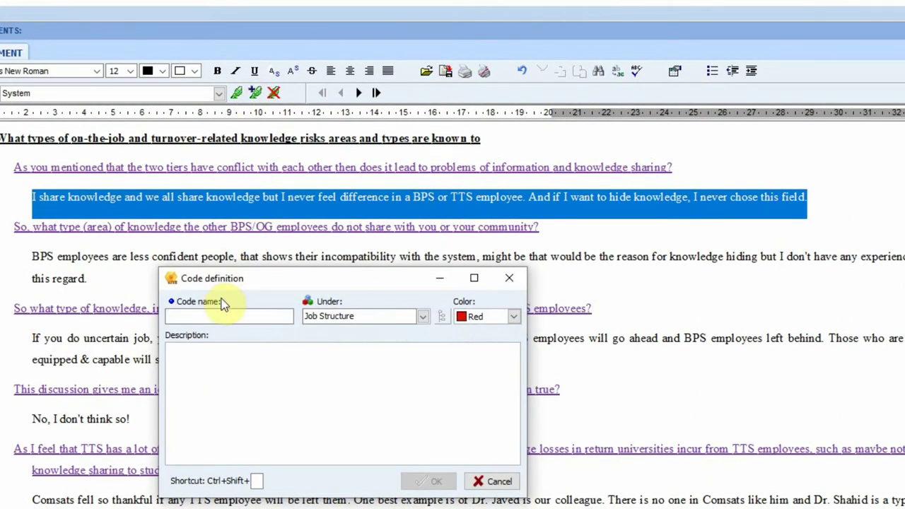
text(R)
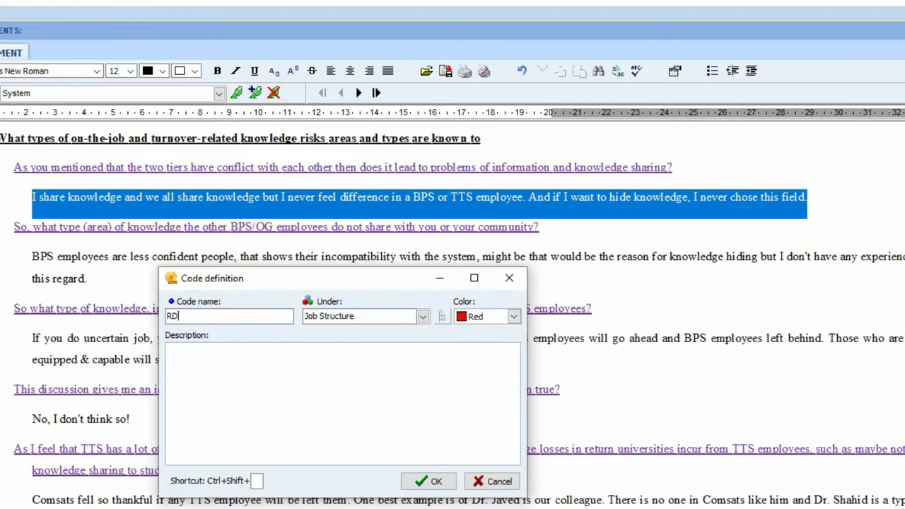
text(D)
drag(205, 316, 125, 313)
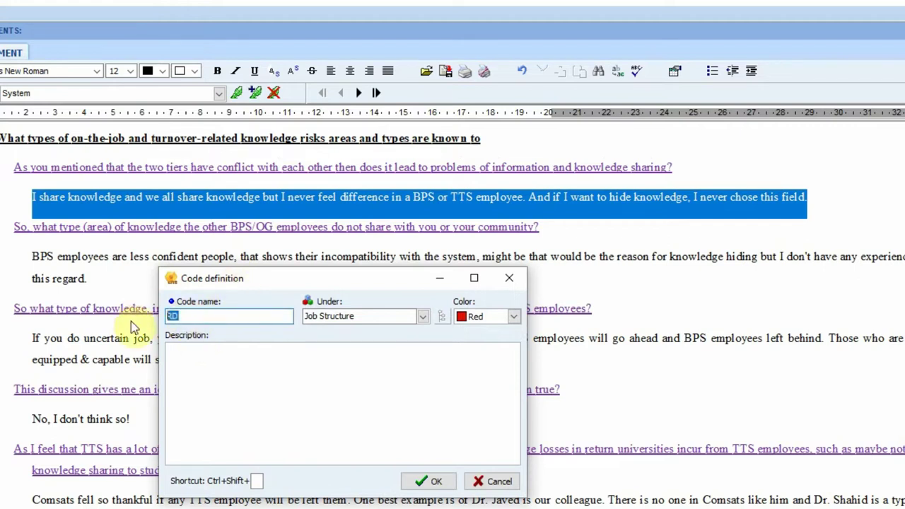
key(BackSpace)
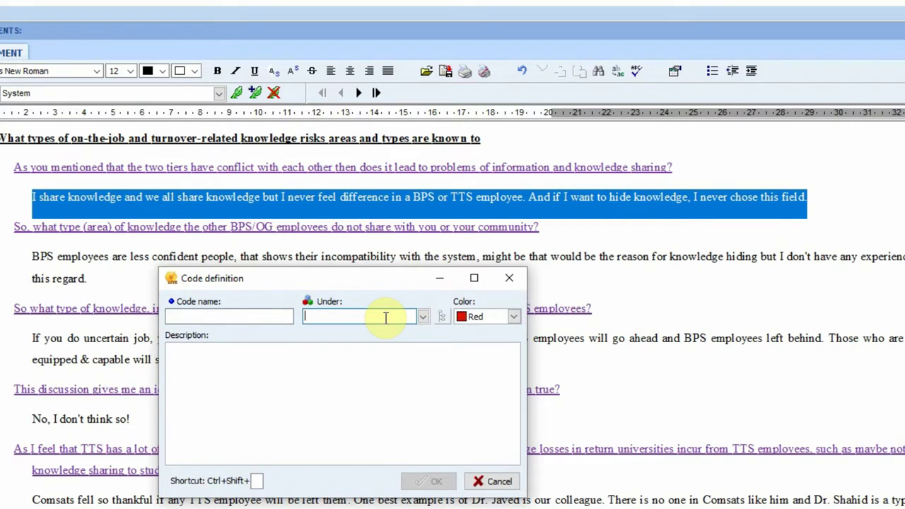
text(R)
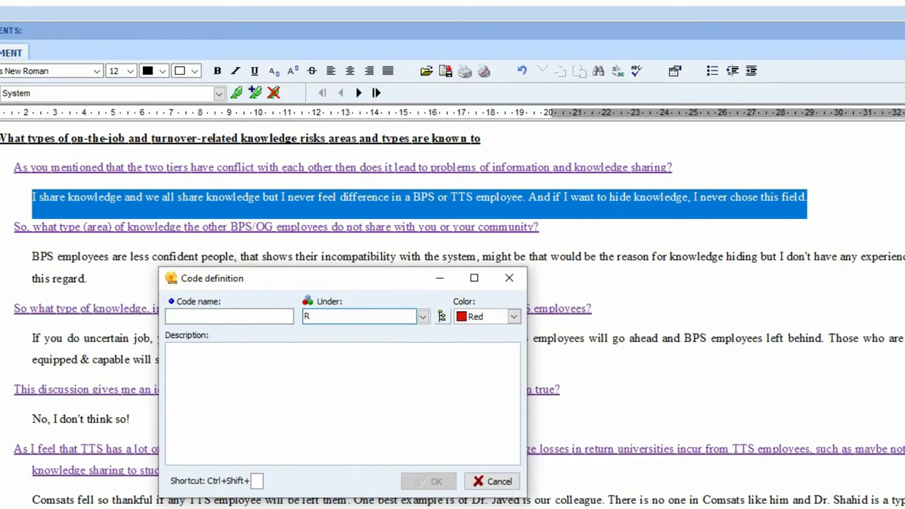
text(D)
click(269, 316)
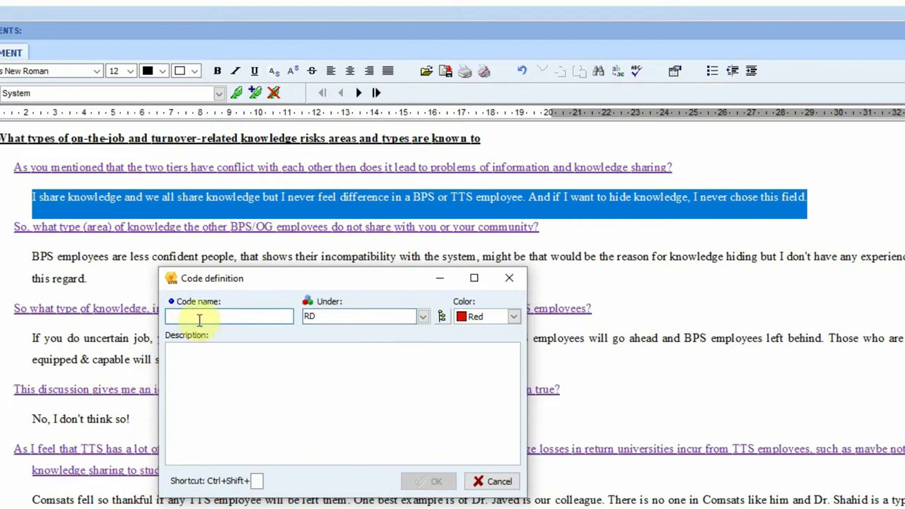
text(Kn)
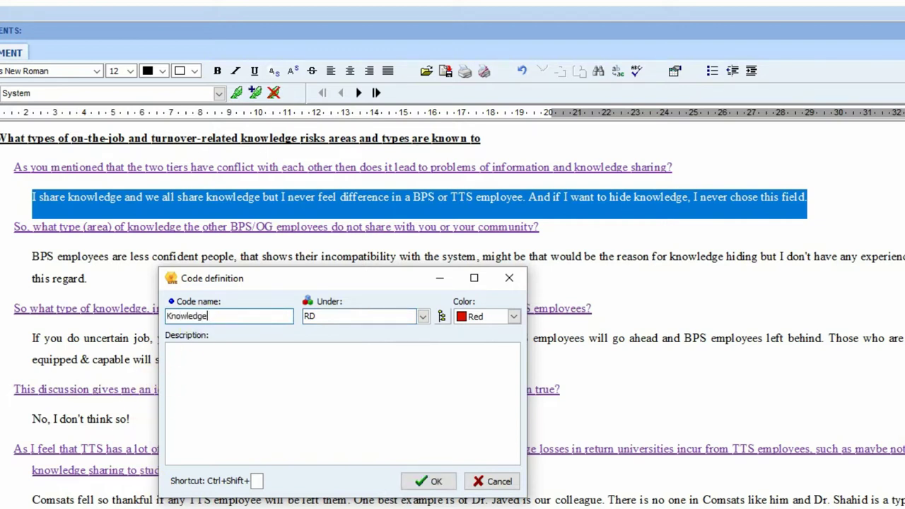
text(owledge)
click(426, 480)
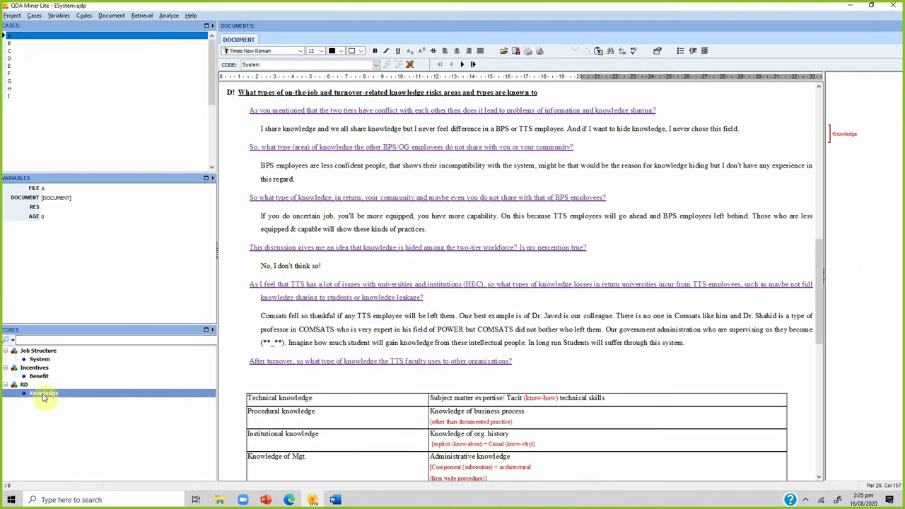
Open case B's document and select the full section B answer about conflict between the two workforce groups
scroll(261, 155, up, 3)
scroll(261, 156, up, 3)
click(11, 44)
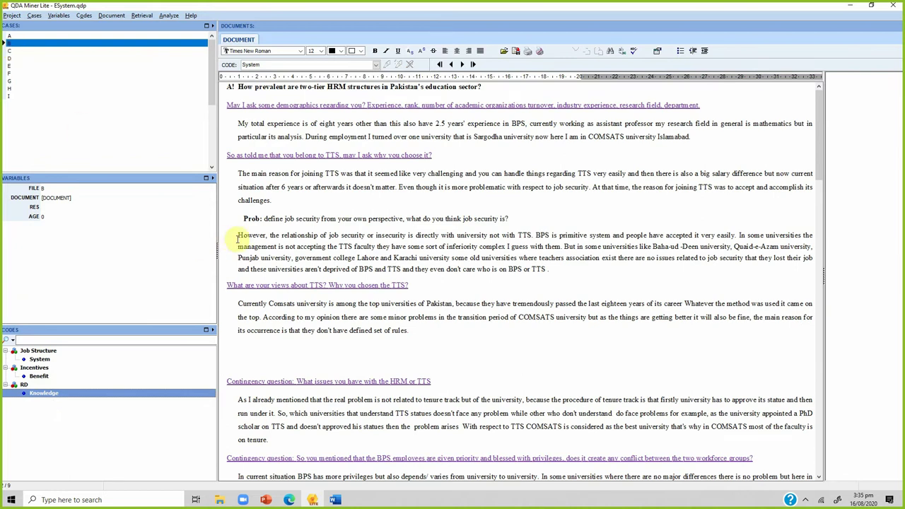
scroll(274, 224, down, 10)
drag(251, 274, 650, 302)
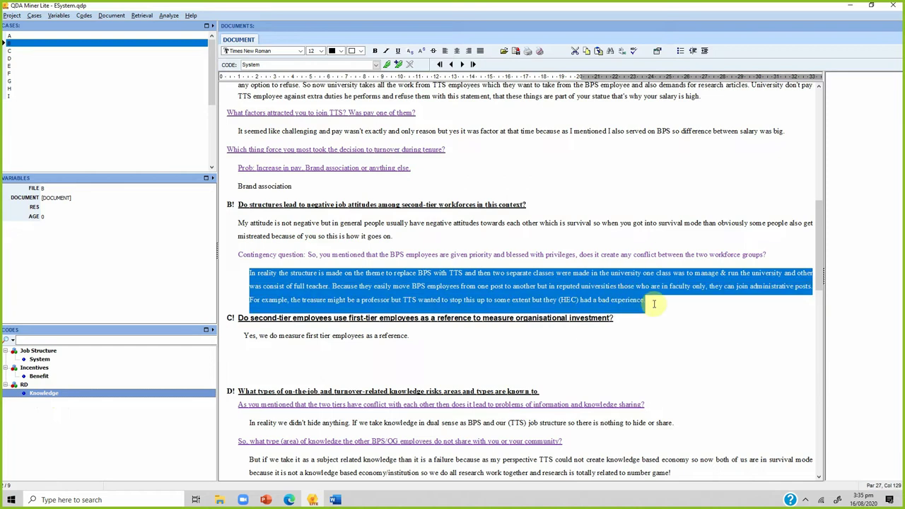
click(46, 359)
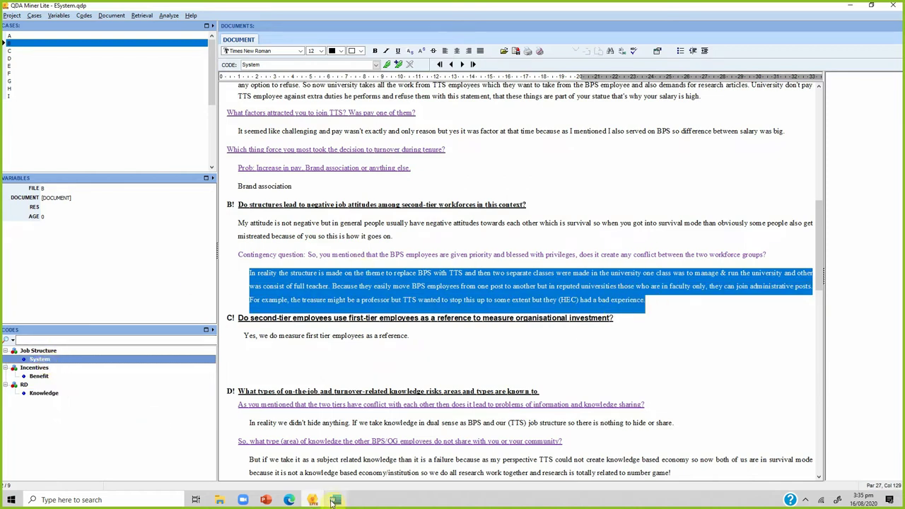
Consult the code list on PowerPoint's Sample Codes and Themes slide for case B's selected answer, and return to QDA Miner Lite
click(289, 499)
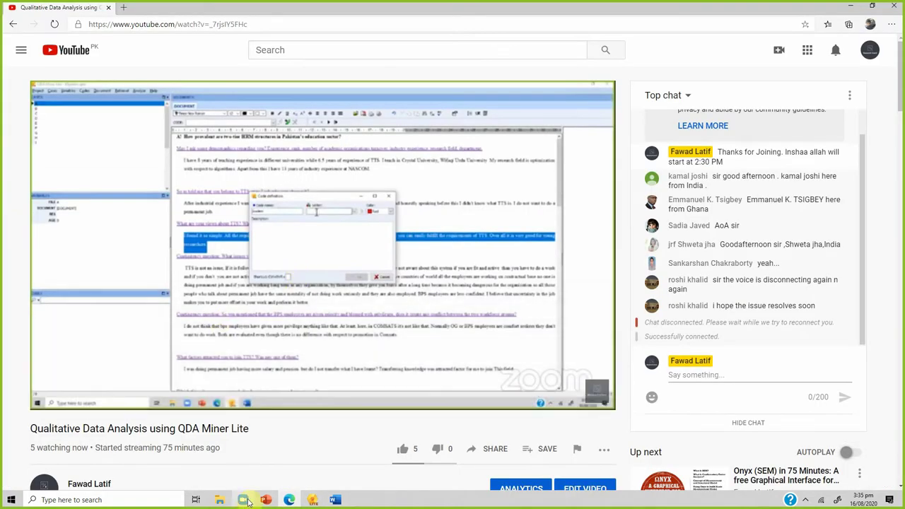
click(265, 499)
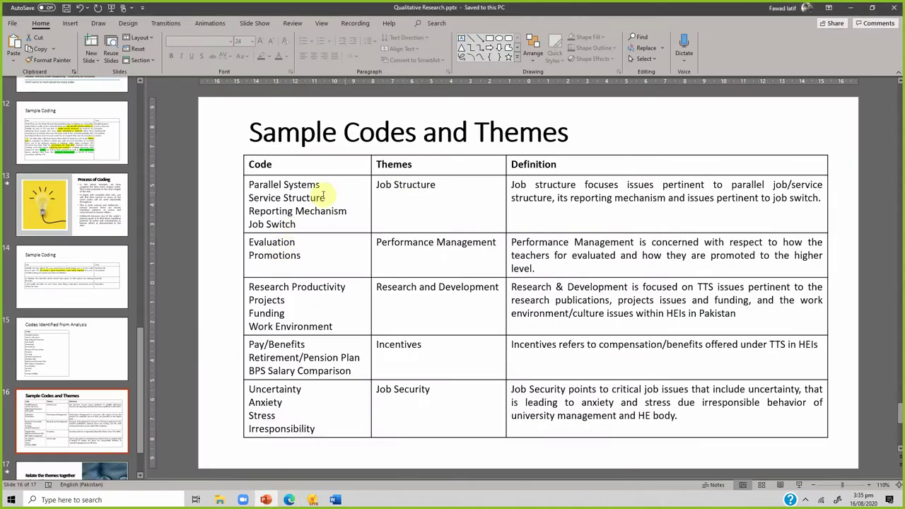
click(335, 500)
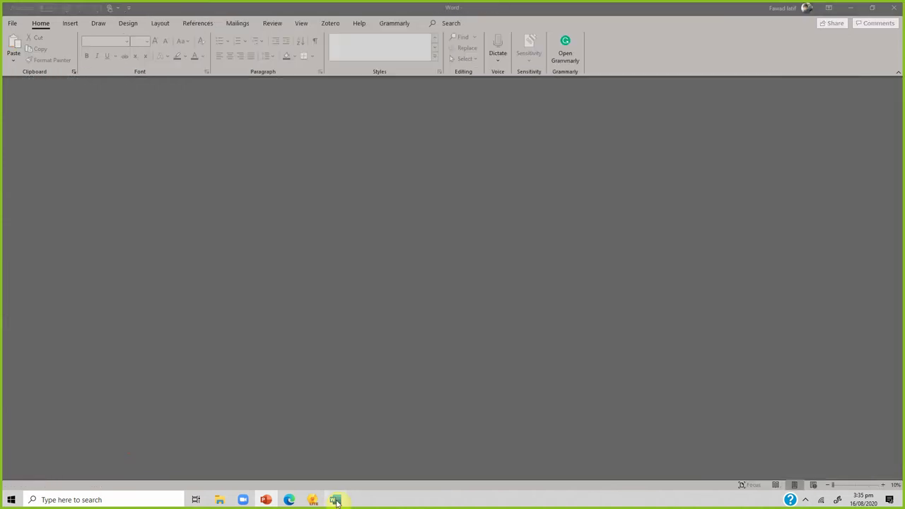
click(312, 500)
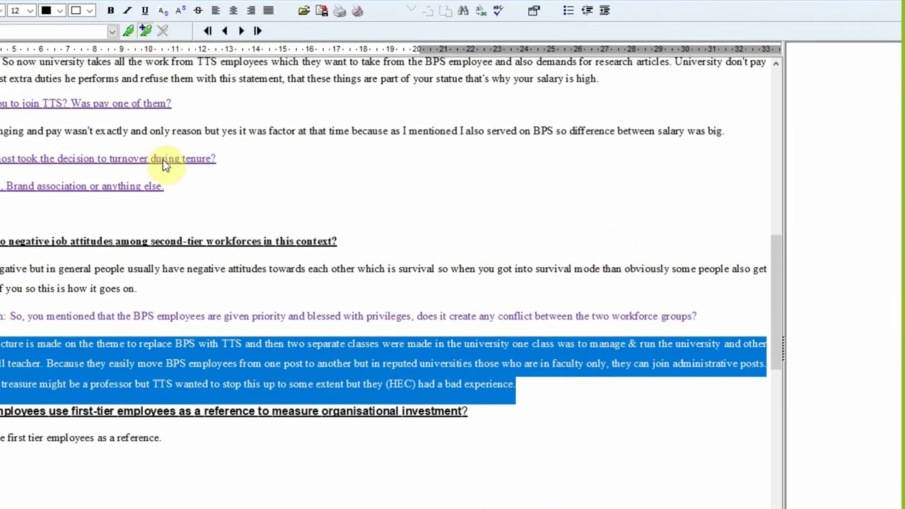
Create a Service Structure code under Job Structure and apply it to case B's selected answer about workforce conflict
text(Service Structure)
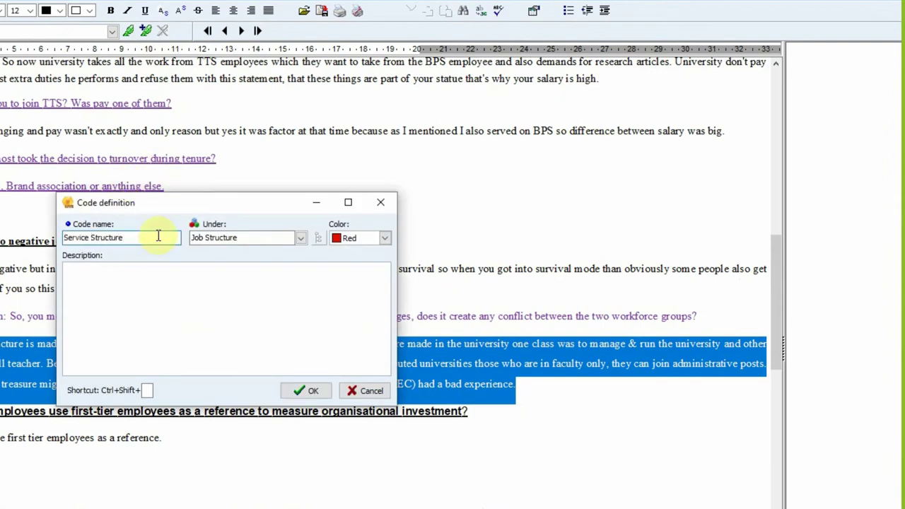
click(301, 238)
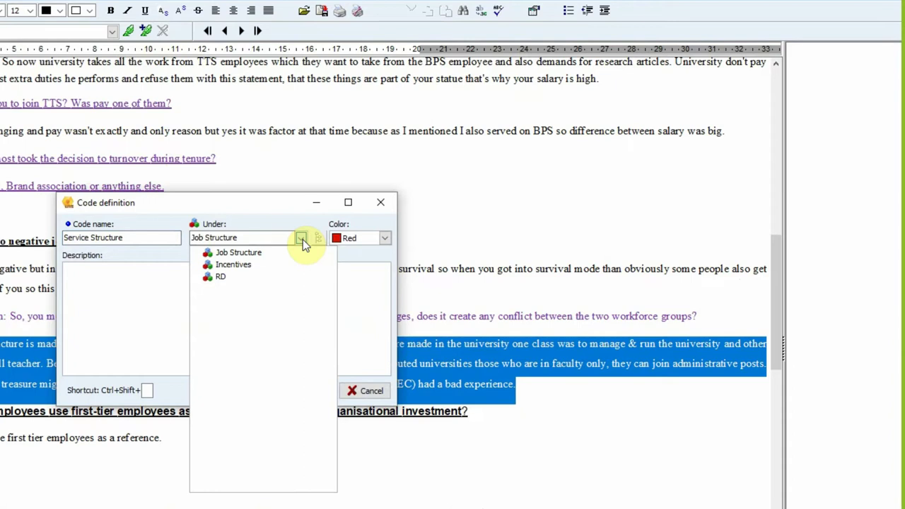
click(240, 253)
click(297, 392)
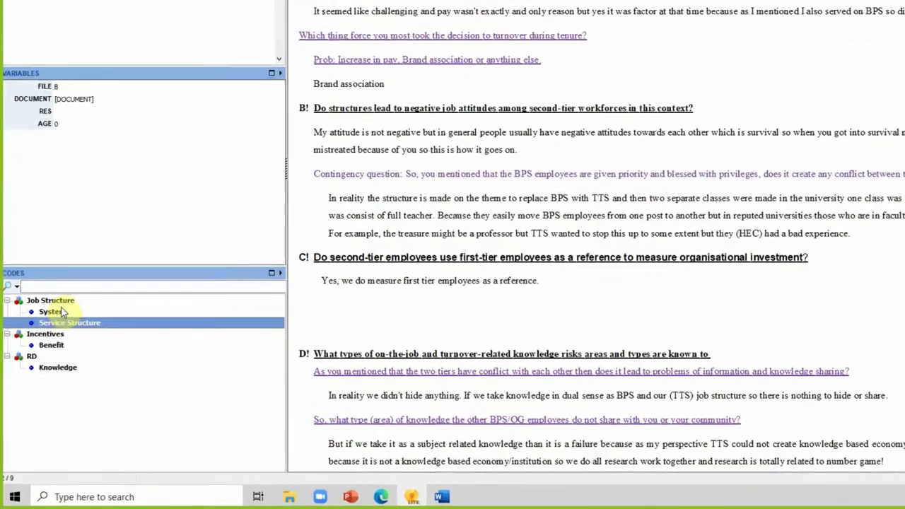
click(53, 303)
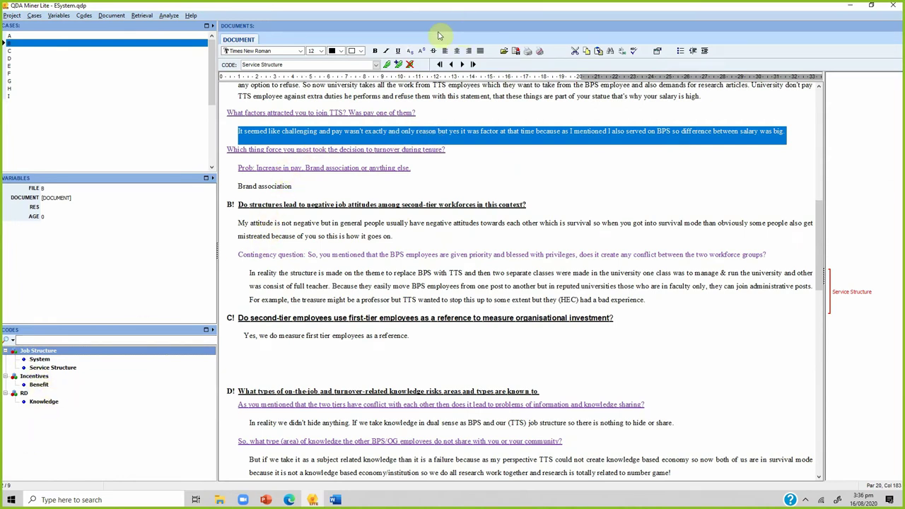
Create a Salary code under the Incentives category and apply it to case B's answer about factors attracting them to TTS
click(399, 65)
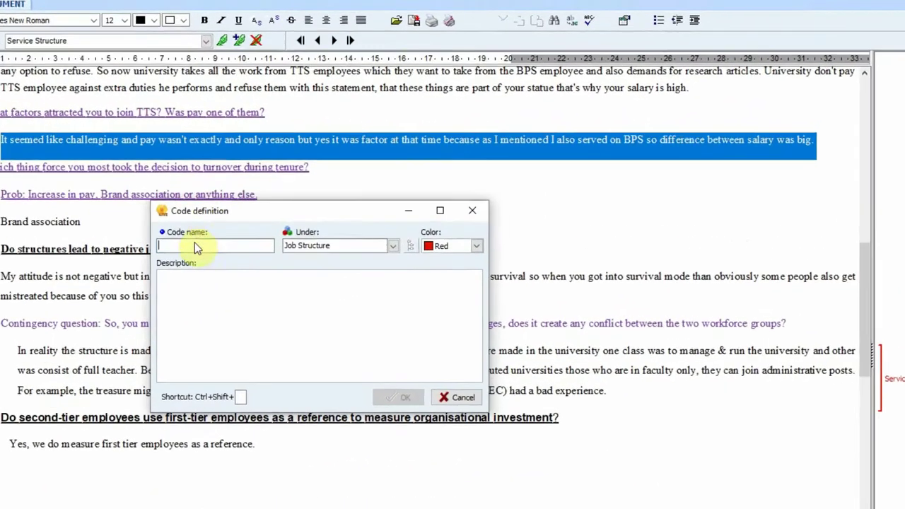
text(Salary)
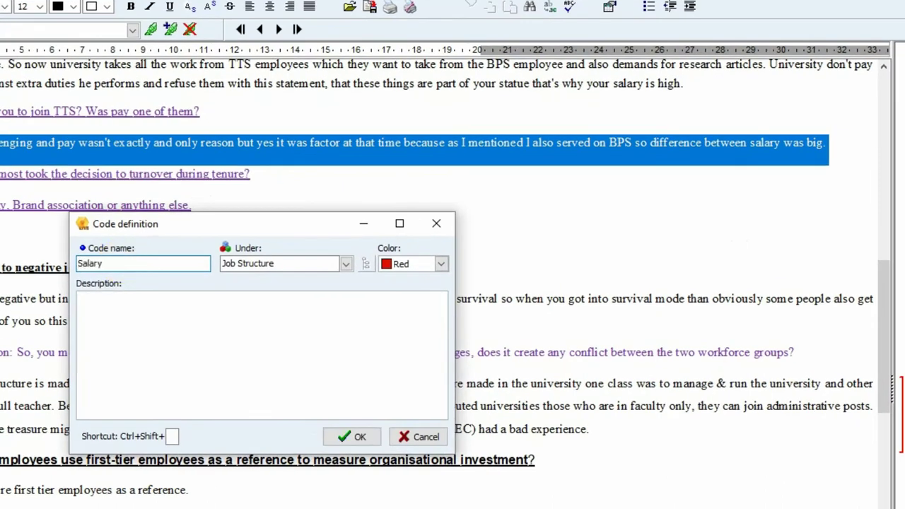
click(280, 263)
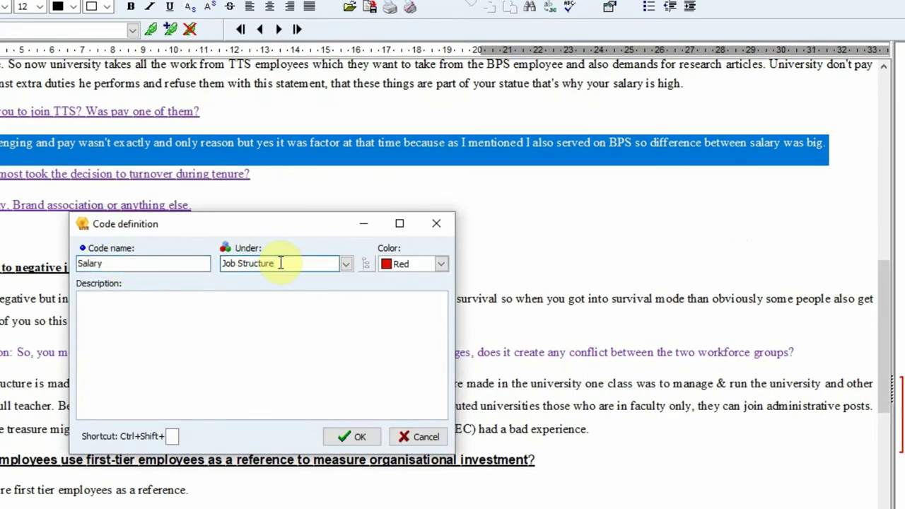
key(BackSpace)
key(BackSpace)
key(BackSpace)
key(BackSpace)
key(BackSpace)
key(BackSpace)
key(BackSpace)
key(BackSpace)
key(BackSpace)
key(BackSpace)
key(BackSpace)
key(BackSpace)
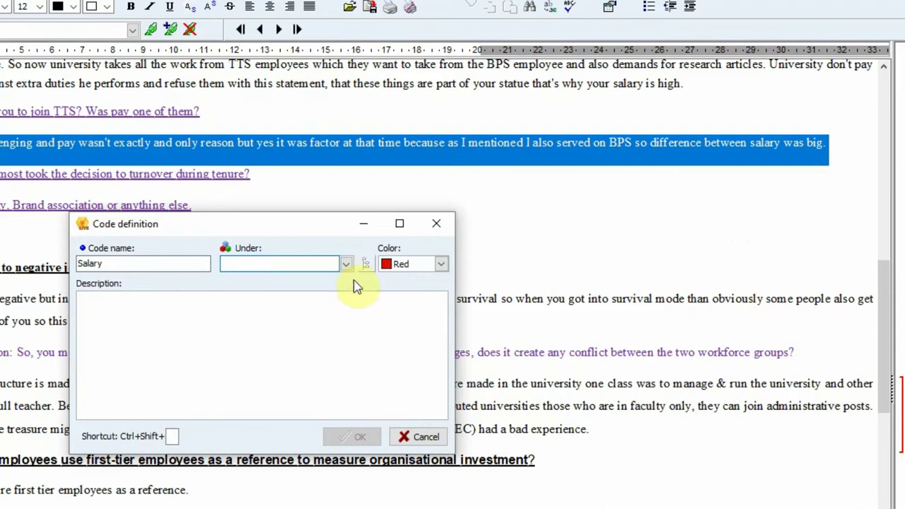
click(345, 264)
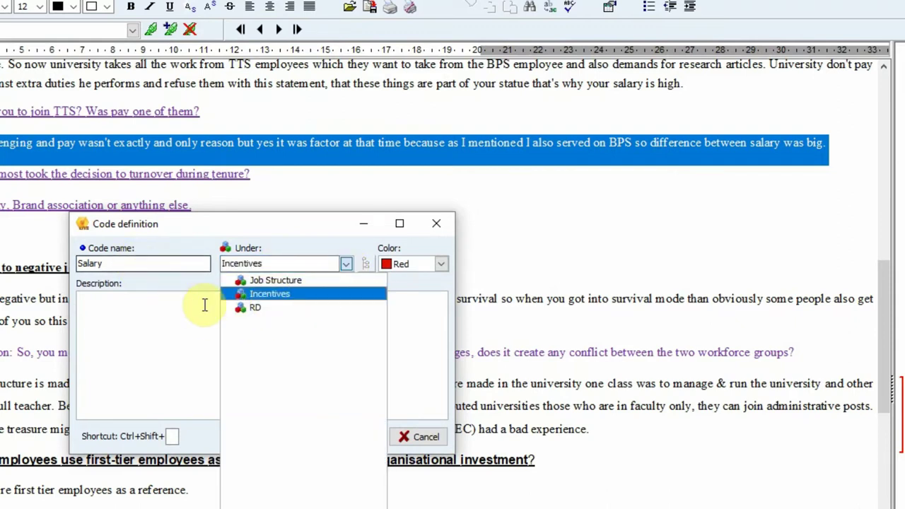
click(244, 296)
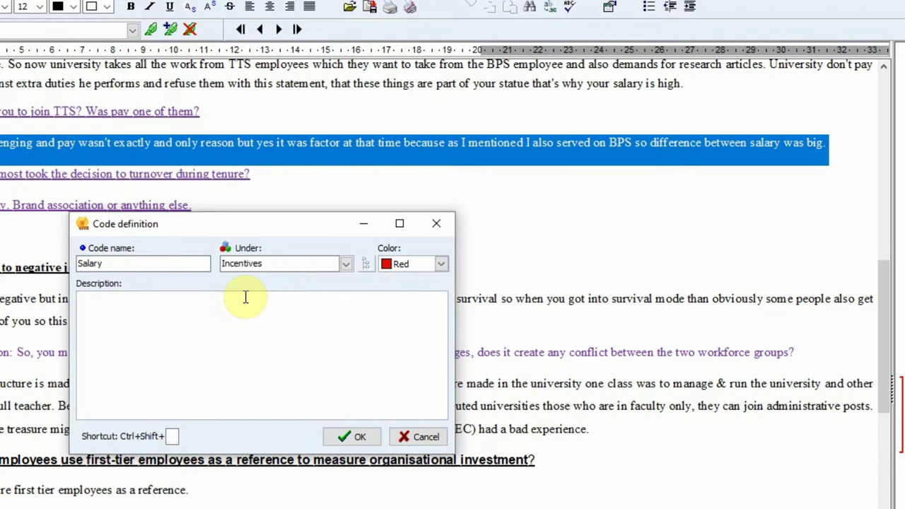
click(353, 436)
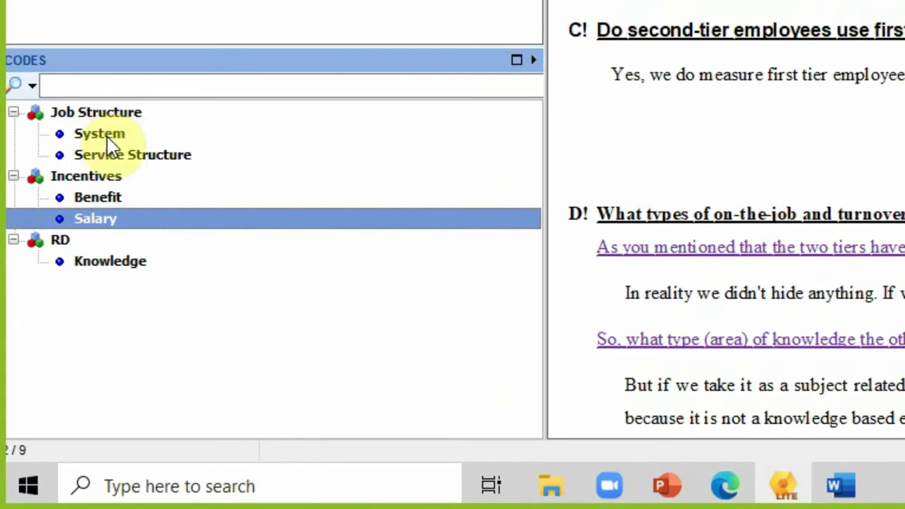
Review the Job Structure, Incentives and RD categories and the codes grouped under each
click(110, 118)
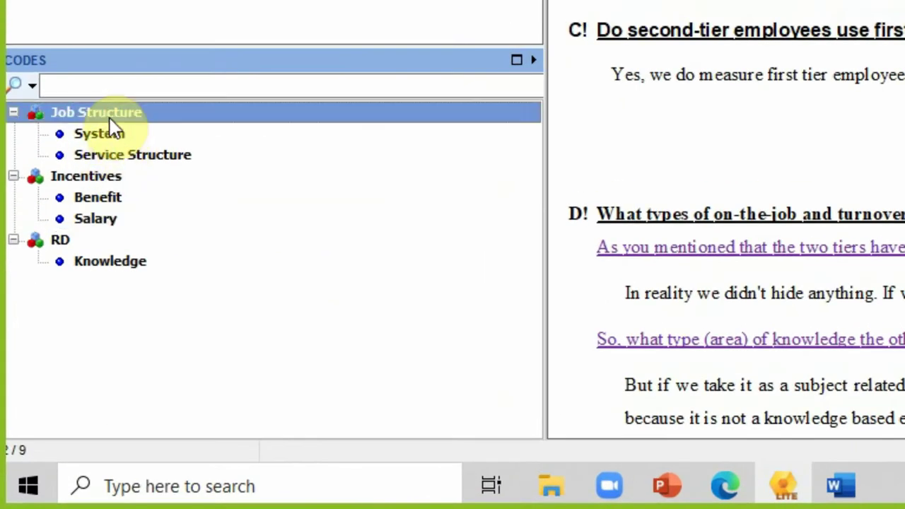
click(111, 135)
click(122, 155)
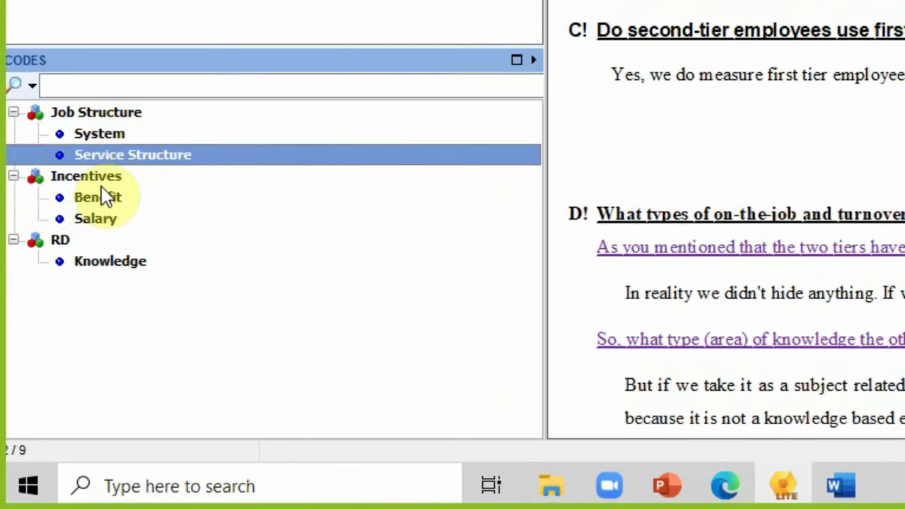
click(100, 176)
click(100, 198)
click(95, 219)
click(62, 241)
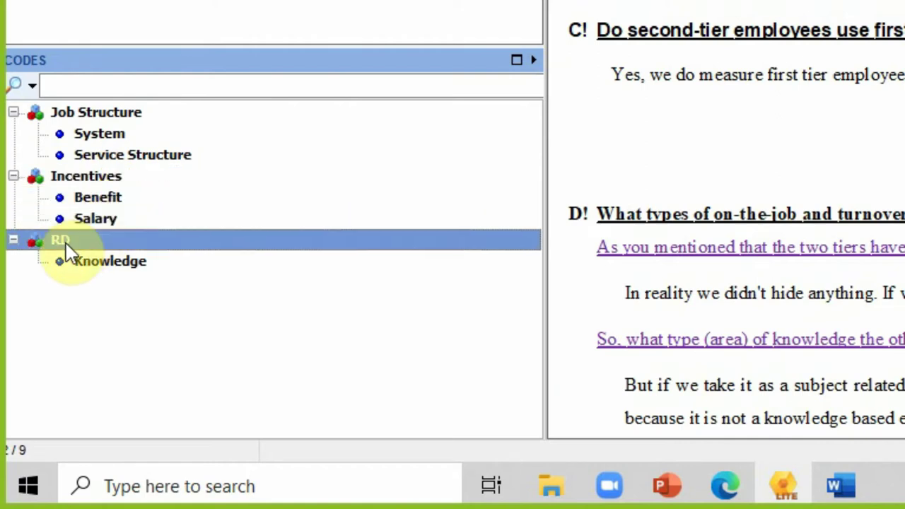
click(85, 260)
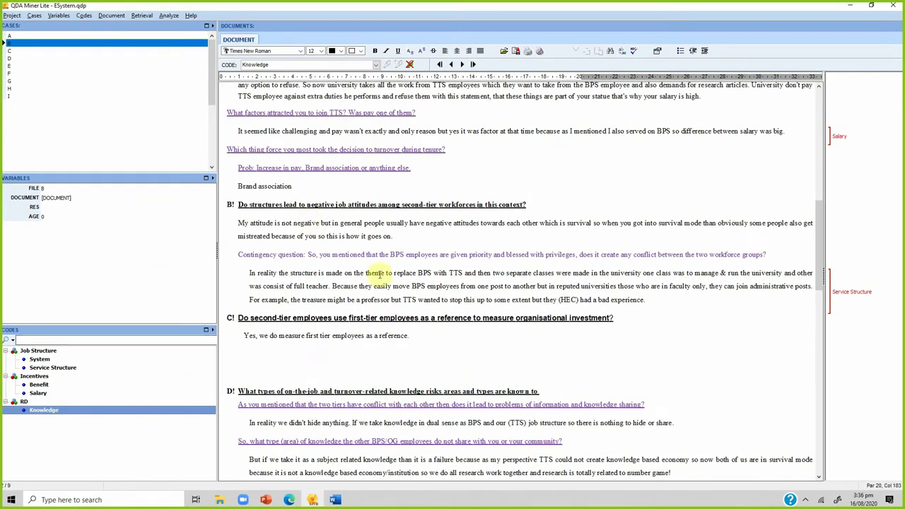
Open case F's document and select the HRM or TTS issues answer from its start through "you will survive at some extent."
click(9, 72)
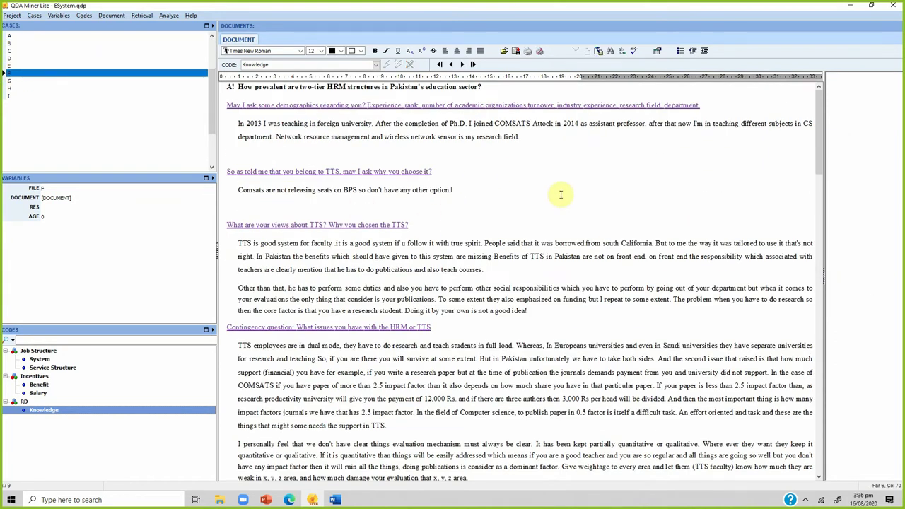
scroll(559, 194, down, 2)
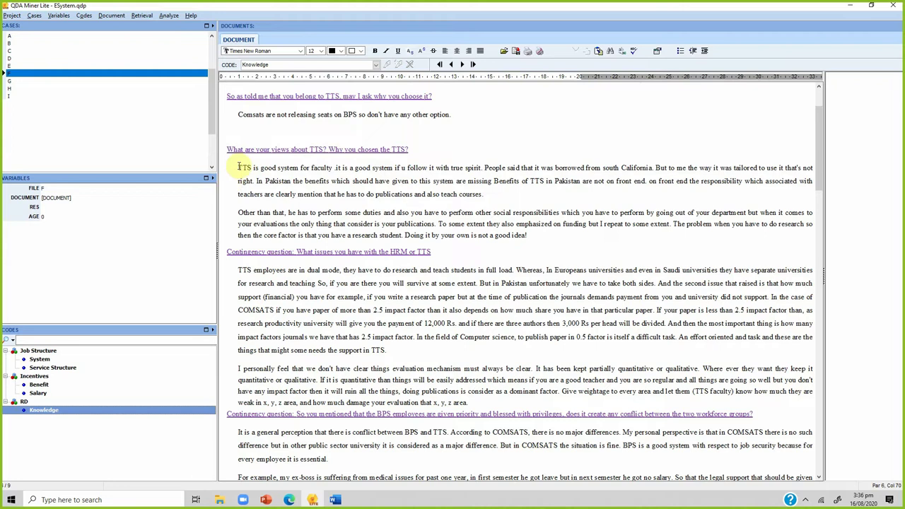
drag(238, 270, 482, 288)
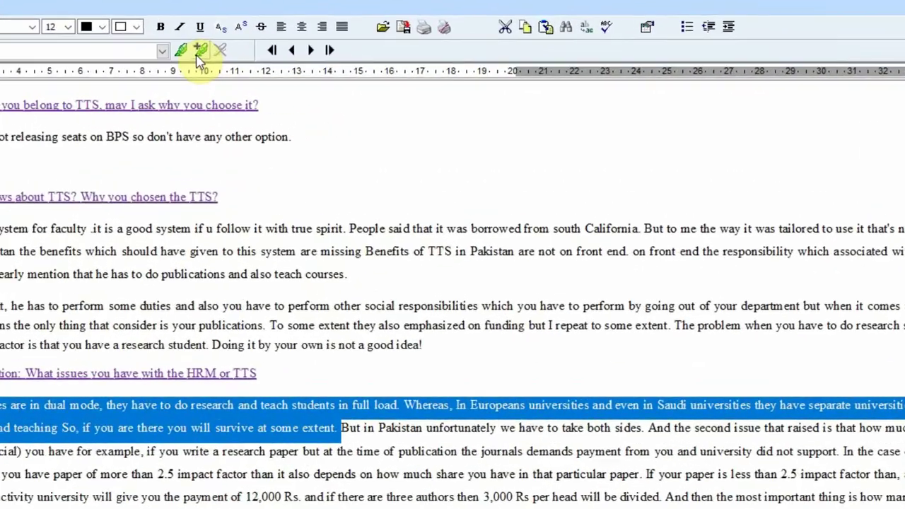
Create a Parralel System code under a new Procedure category for case F's selected HRM or TTS issues passage, and select that code
click(198, 55)
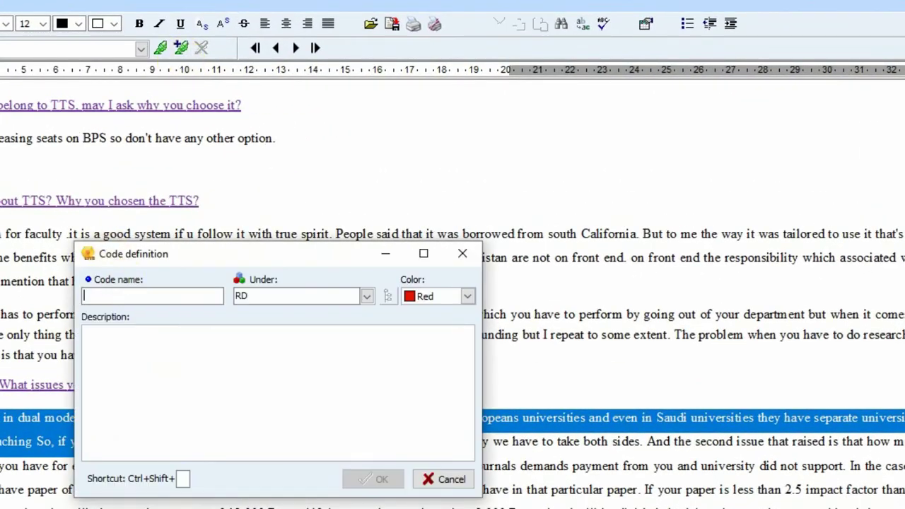
text(Parralel System)
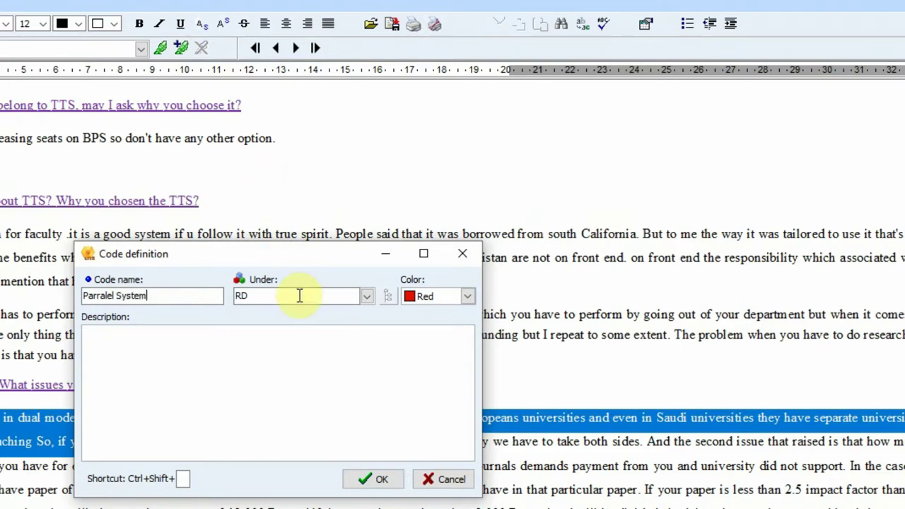
click(342, 298)
key(BackSpace)
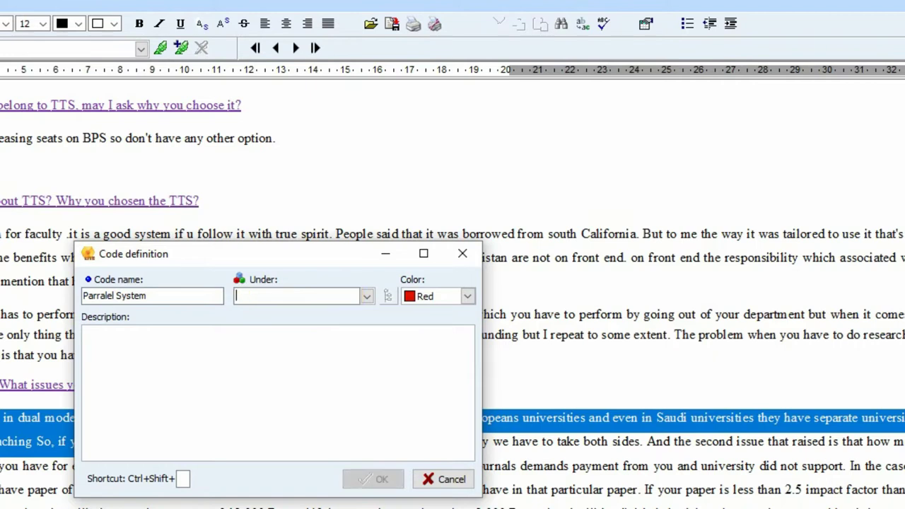
text(Procedure)
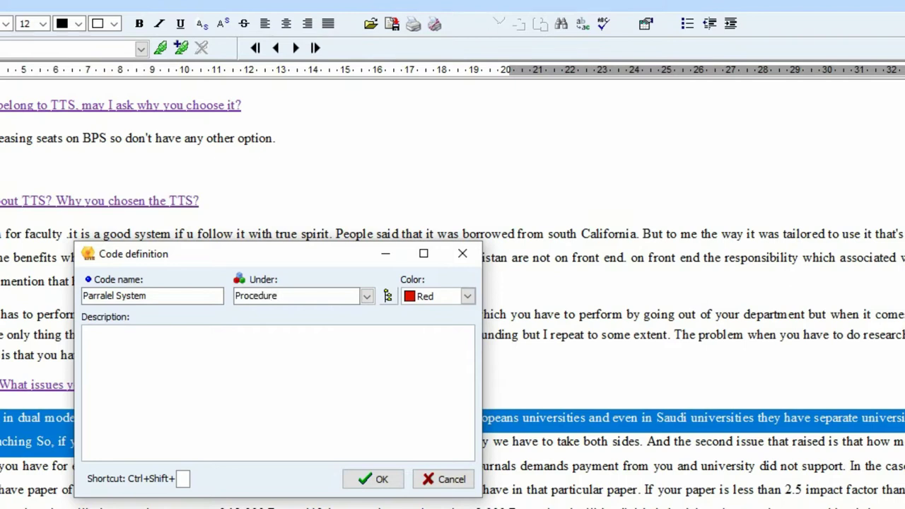
click(374, 479)
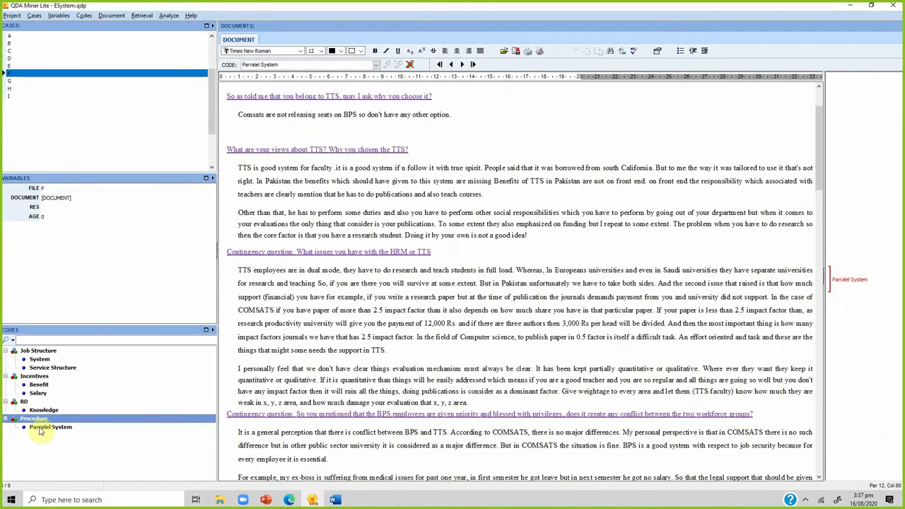
click(40, 427)
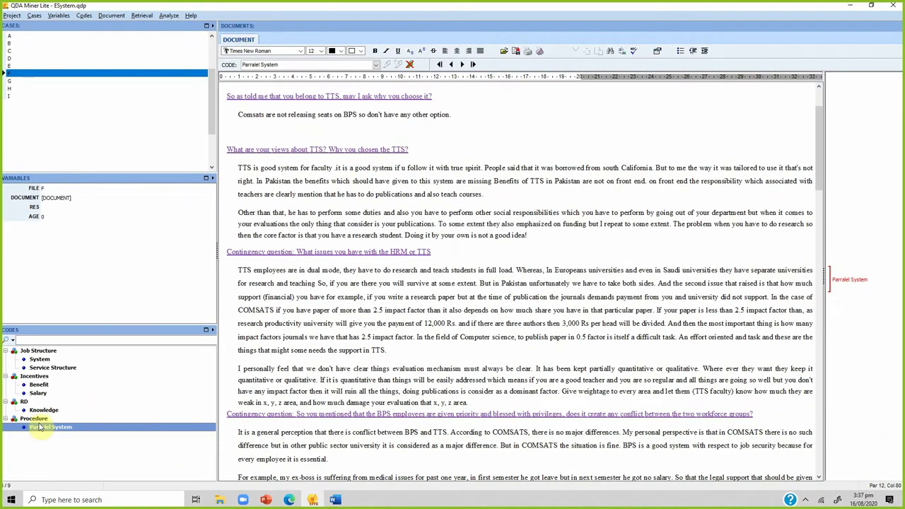
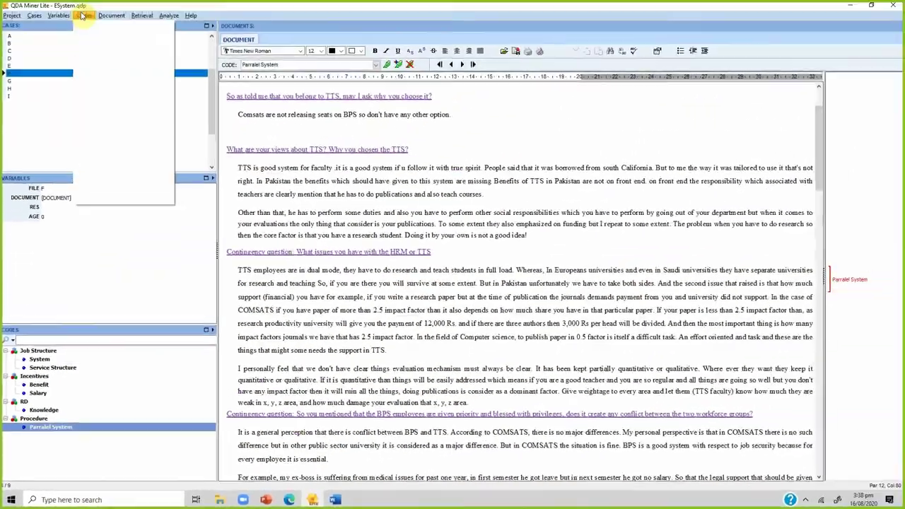
click(101, 19)
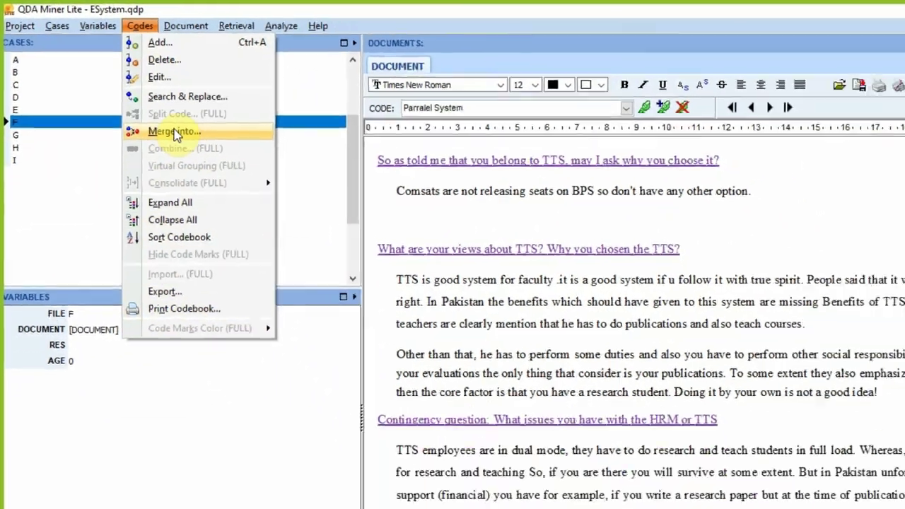
click(209, 156)
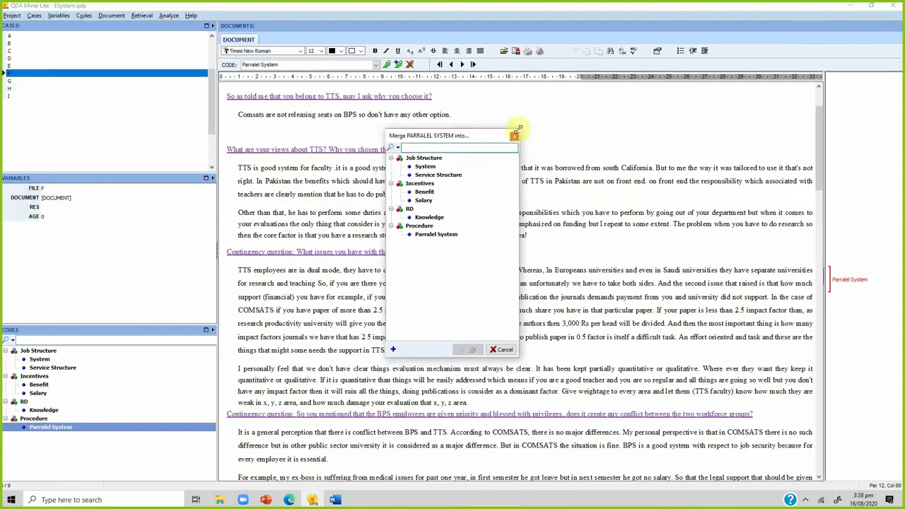
key(Escape)
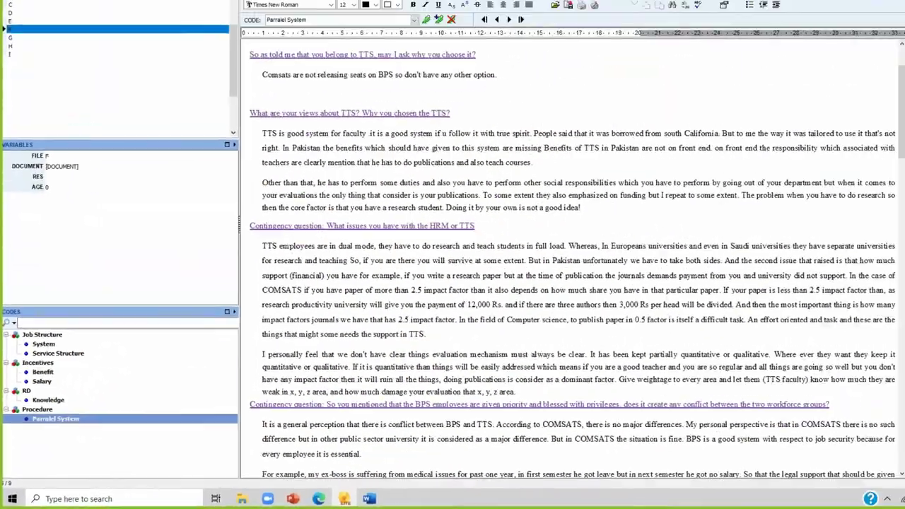
Merge the Parralel System code into the System code under Job Structure and check both categories in the codebook
click(69, 17)
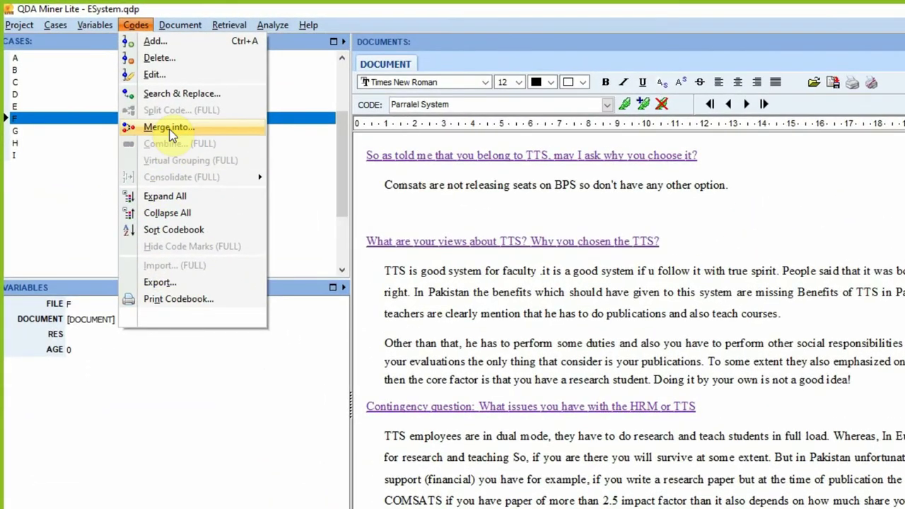
click(170, 129)
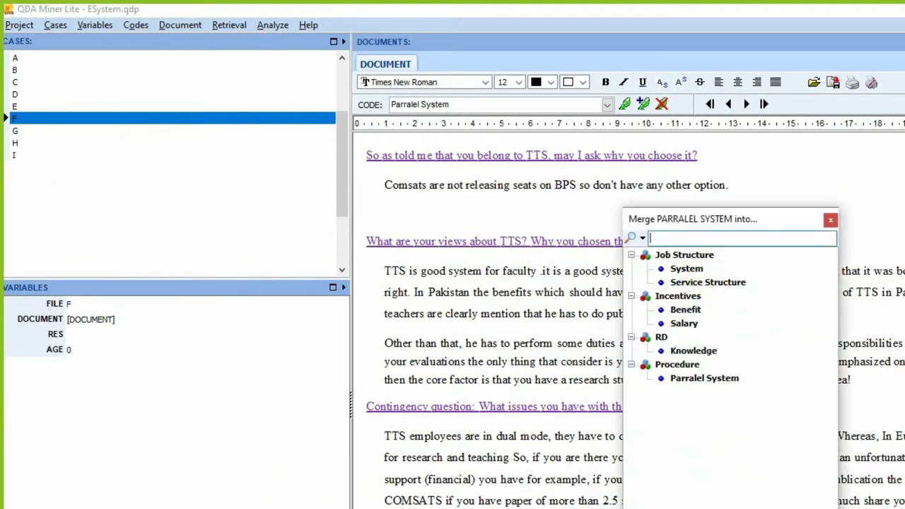
click(695, 270)
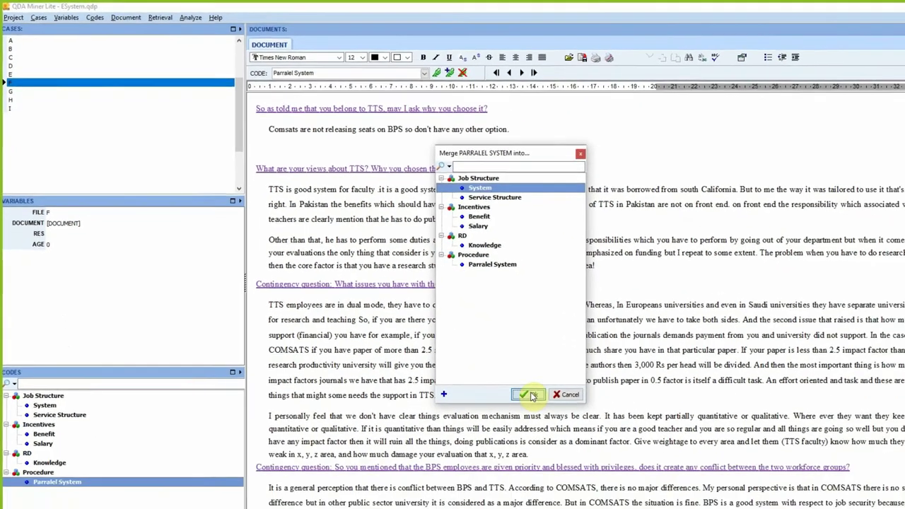
click(529, 391)
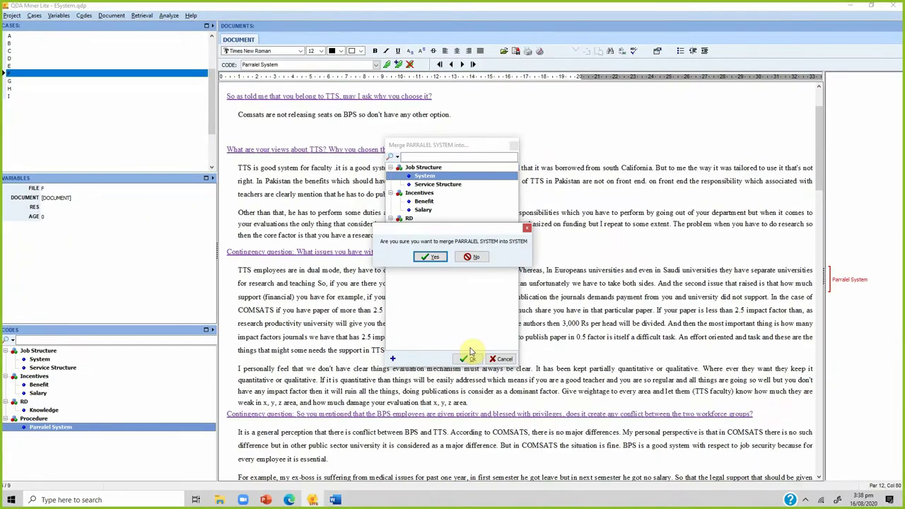
click(426, 256)
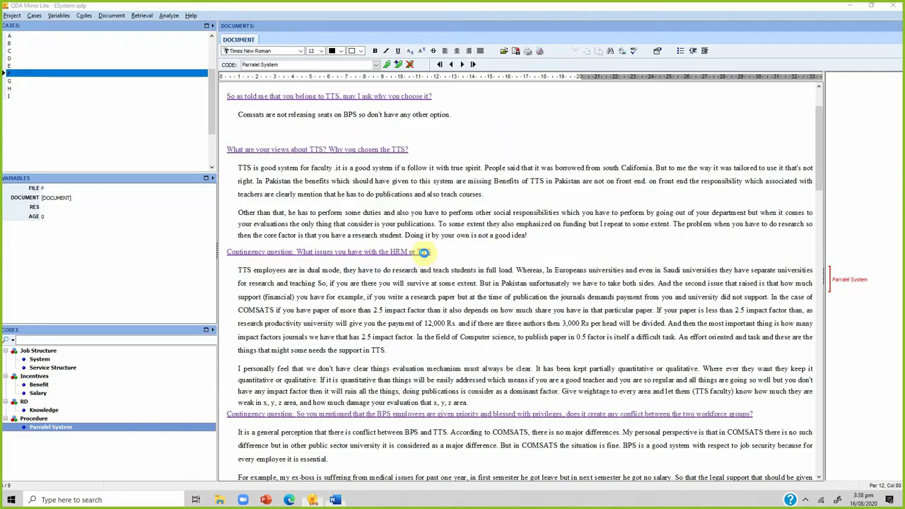
click(40, 359)
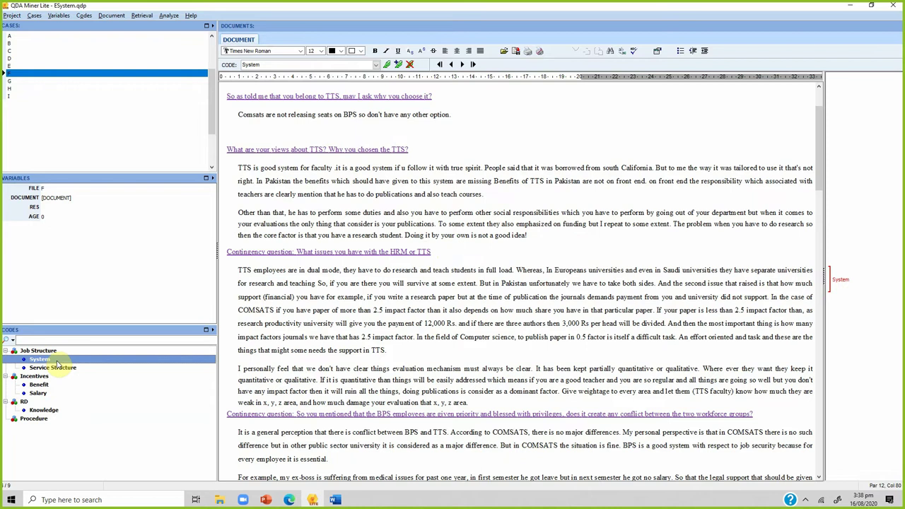
click(38, 420)
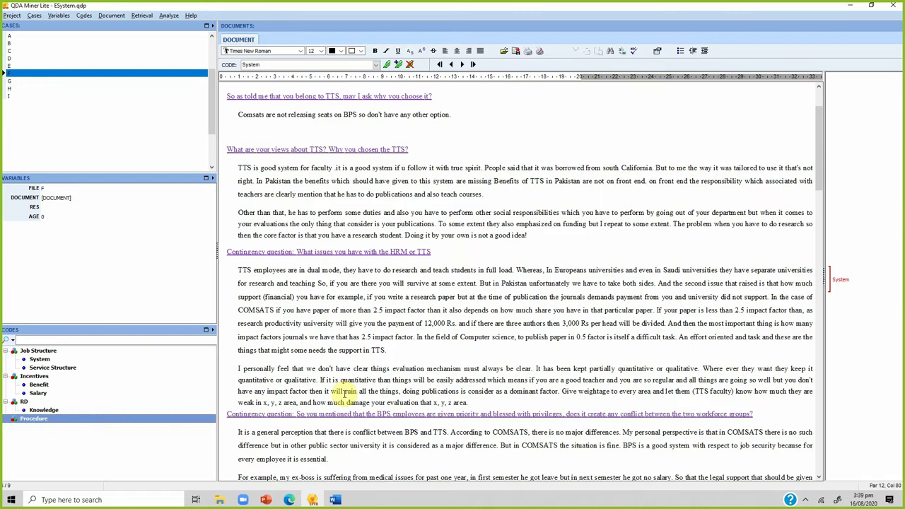
click(147, 18)
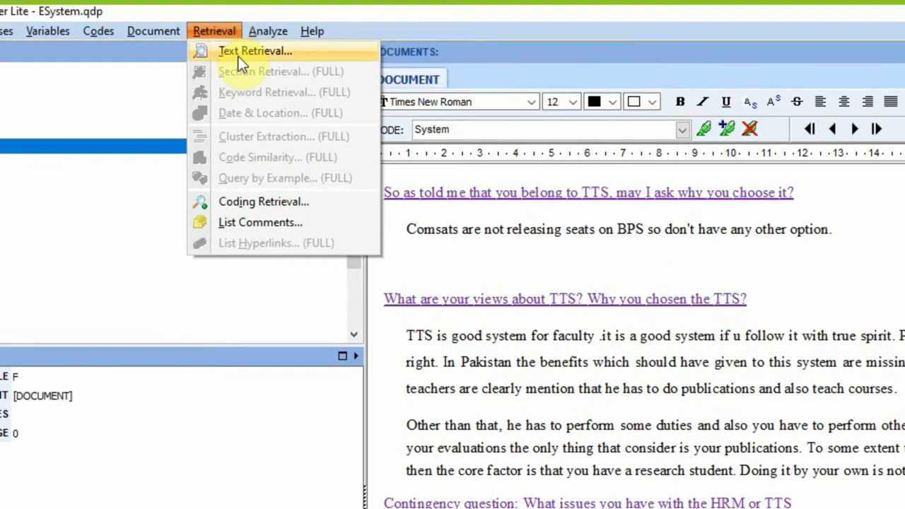
click(239, 62)
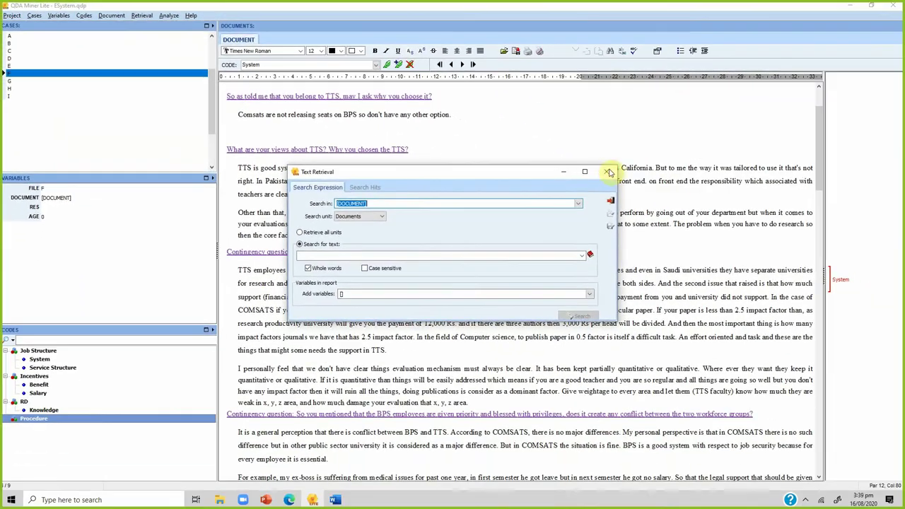
click(761, 221)
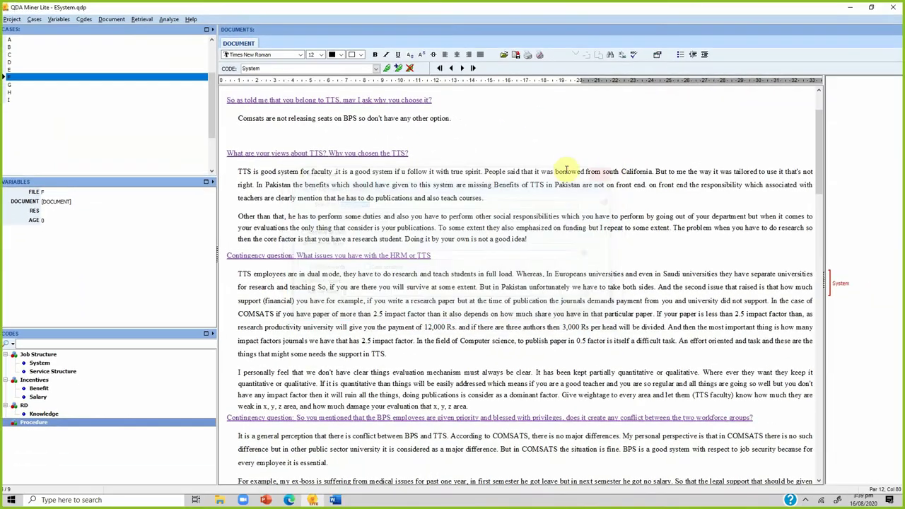
Start a Text Retrieval with Sentence as the search unit and enlarge its window
click(163, 20)
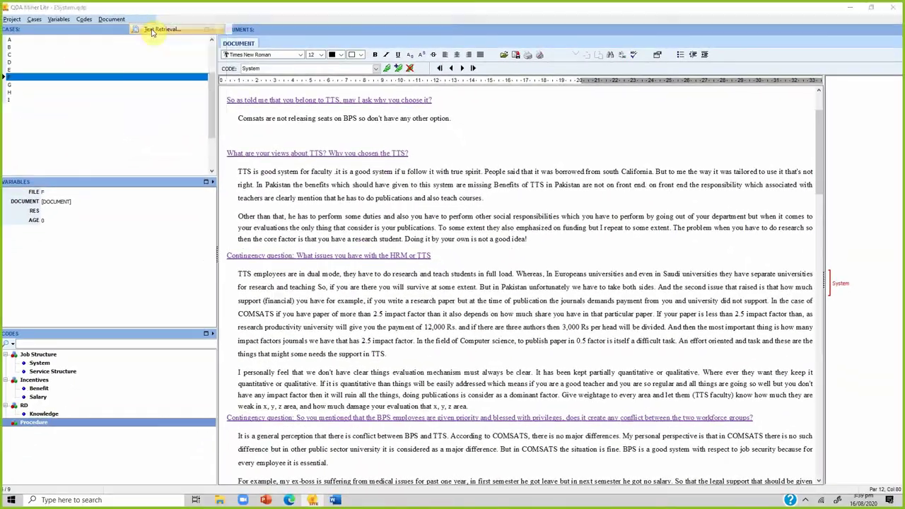
click(135, 34)
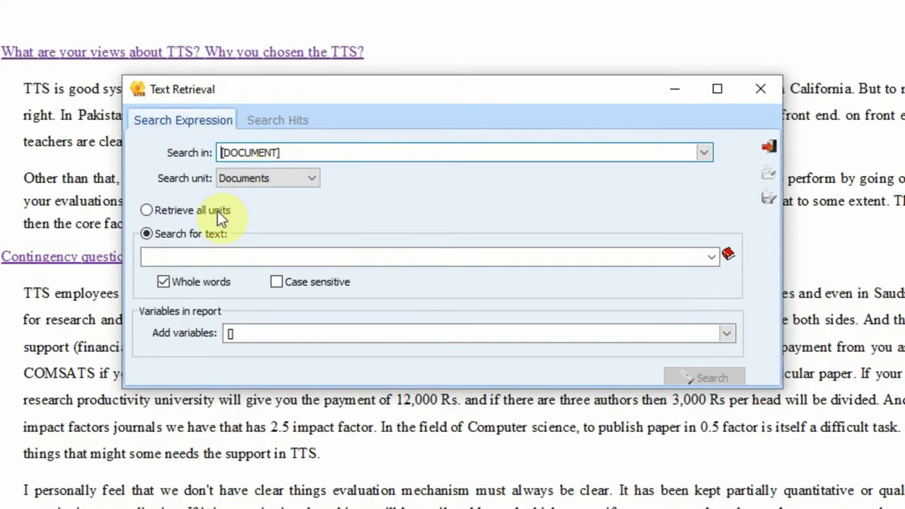
click(237, 179)
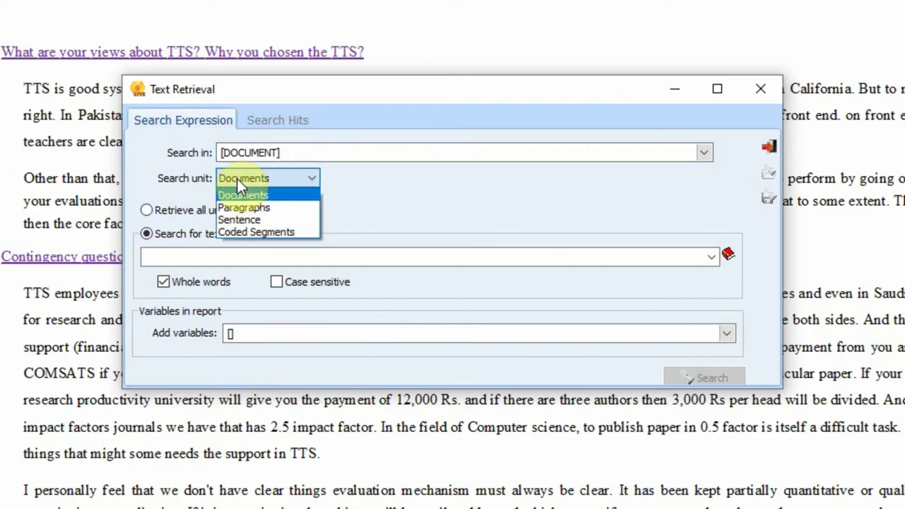
click(257, 220)
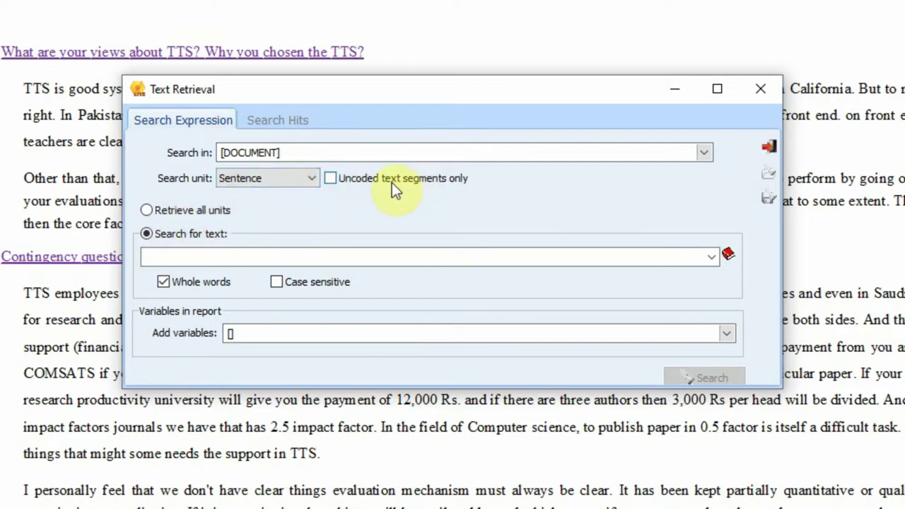
click(218, 257)
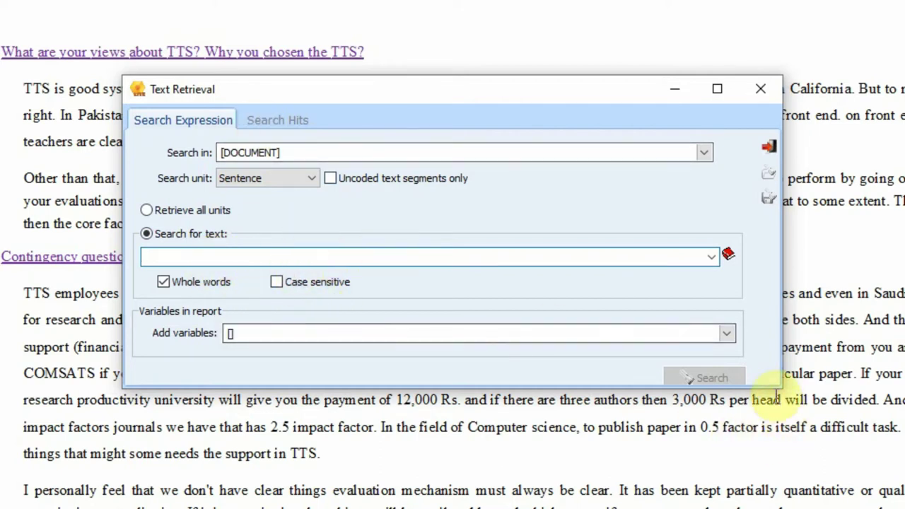
drag(780, 386, 830, 441)
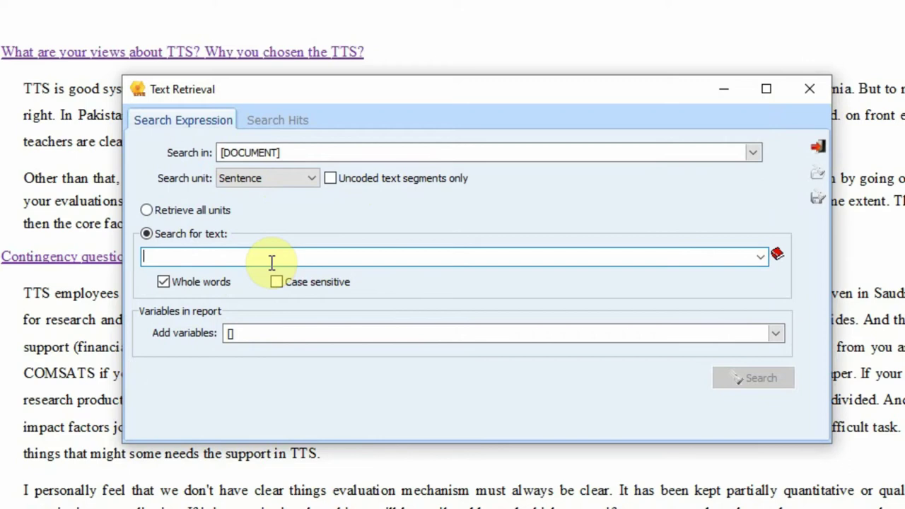
text(Issue)
text(")
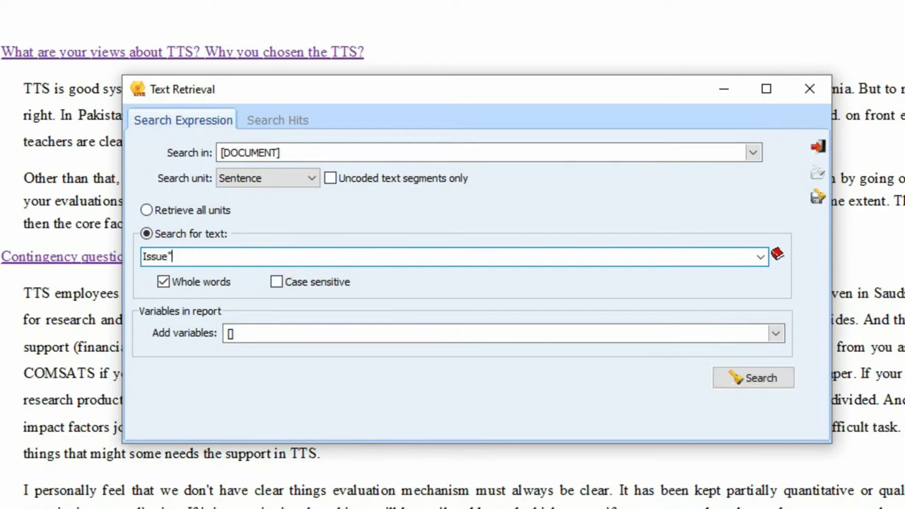
key(Home)
text(")
key(End)
key(BackSpace)
key(BackSpace)
key(BackSpace)
key(BackSpace)
key(BackSpace)
key(BackSpace)
key(BackSpace)
Search the documents for sentences matching the expression "Benefits" or "Return" as whole words
text(Benefits")
click(145, 255)
text(")
key(End)
text(or)
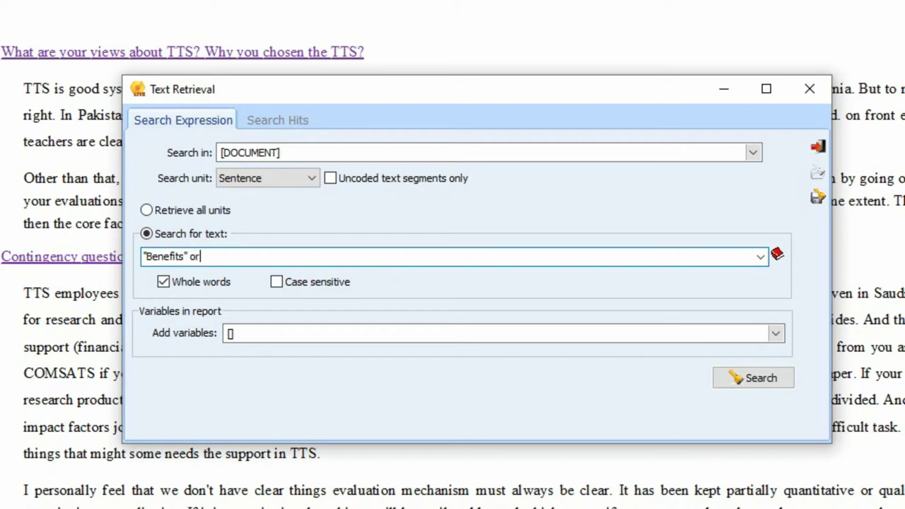
drag(181, 256, 140, 256)
click(190, 256)
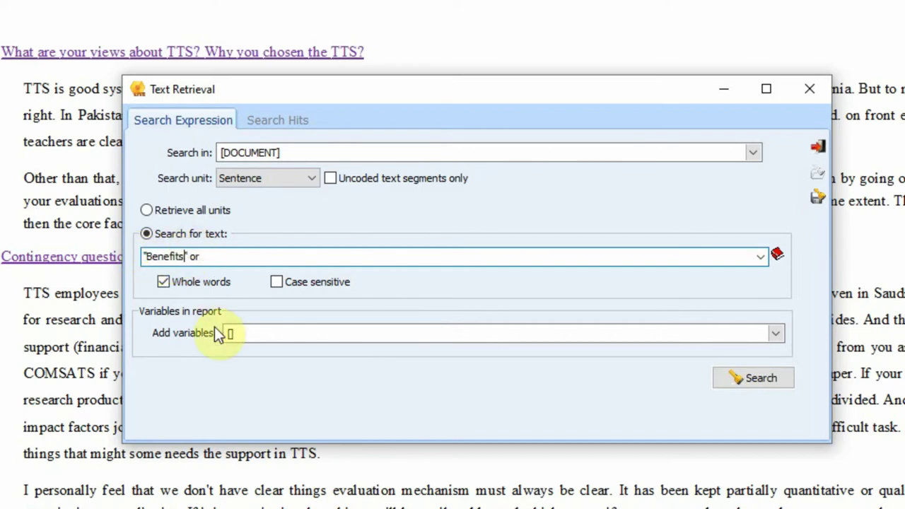
key(BackSpace)
text(s)
key(Right)
key(End)
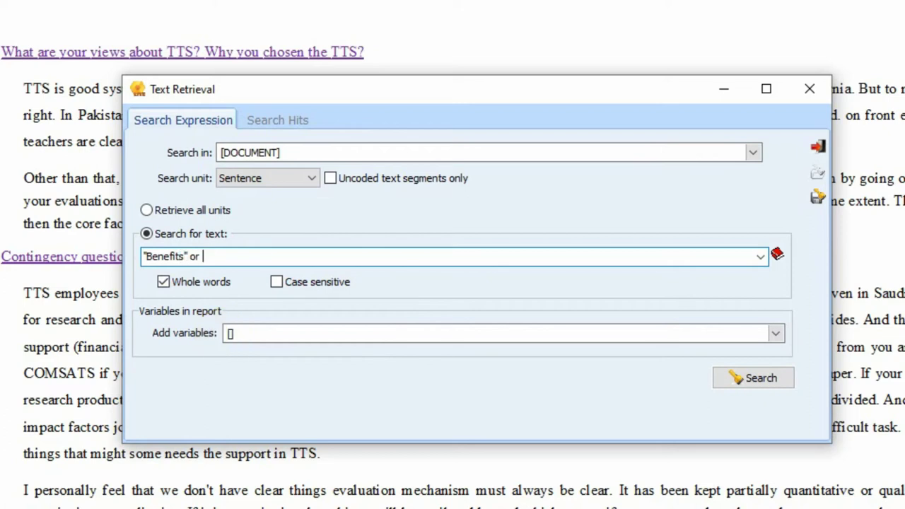
text("Return")
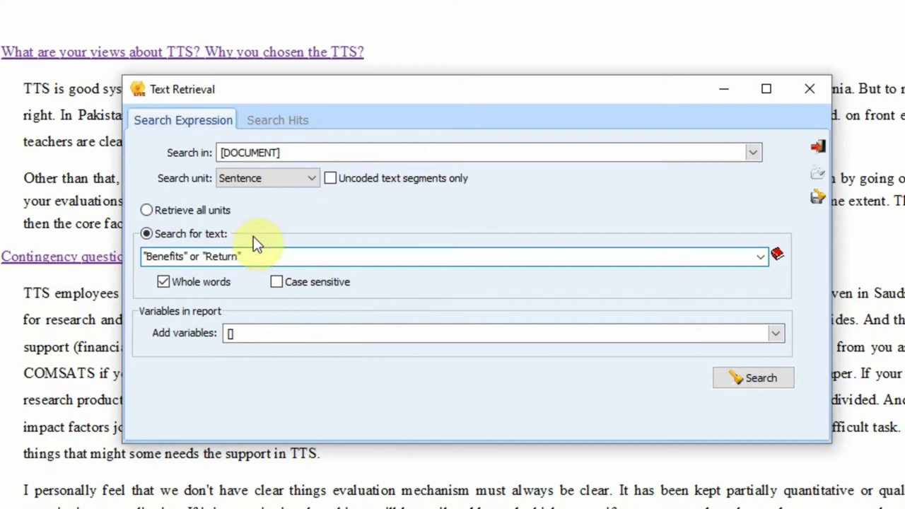
click(746, 380)
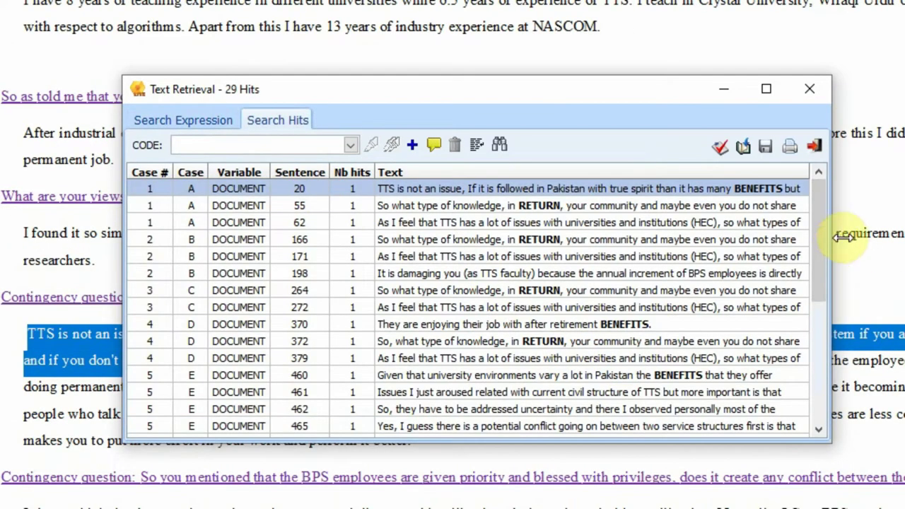
Enlarge the search hits window and widen the Text column to read more of each retrieved sentence
drag(843, 237, 904, 237)
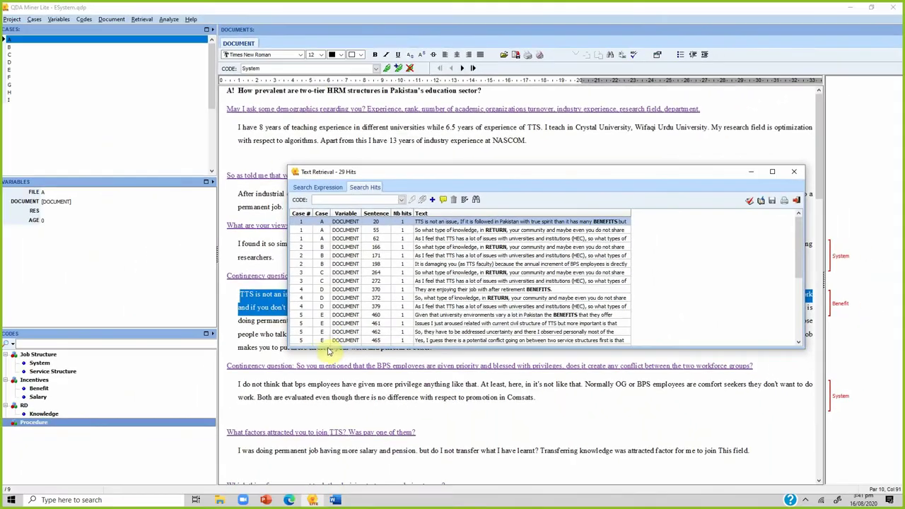
drag(328, 352, 329, 456)
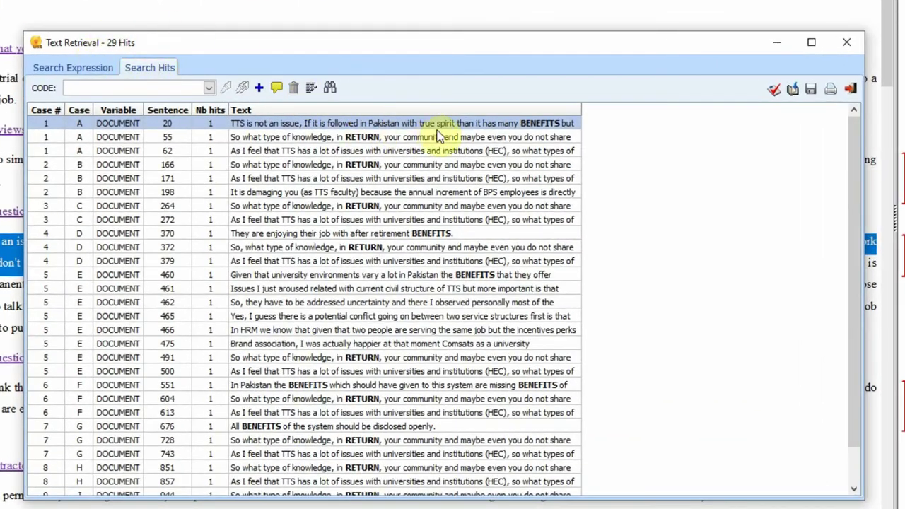
drag(580, 111, 820, 152)
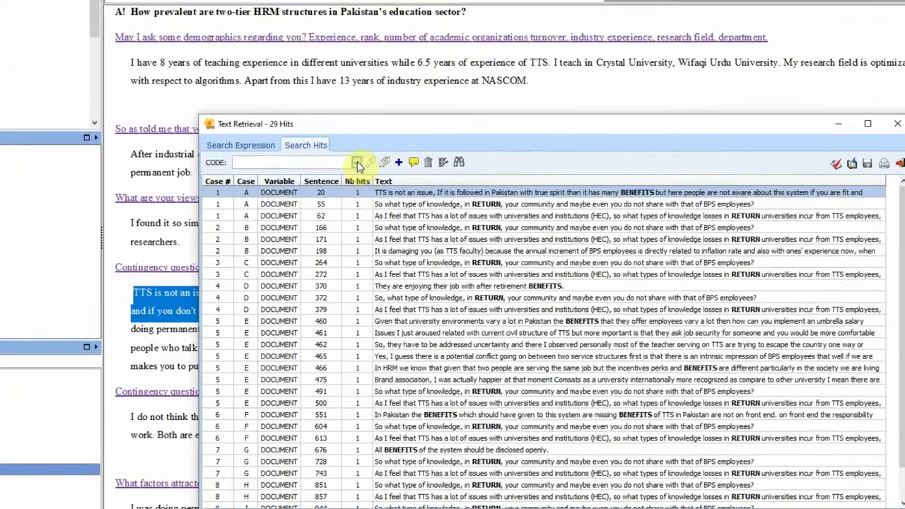
Code the first retrieved sentence in case A, about TTS having many benefits, with the Benefit code
click(357, 163)
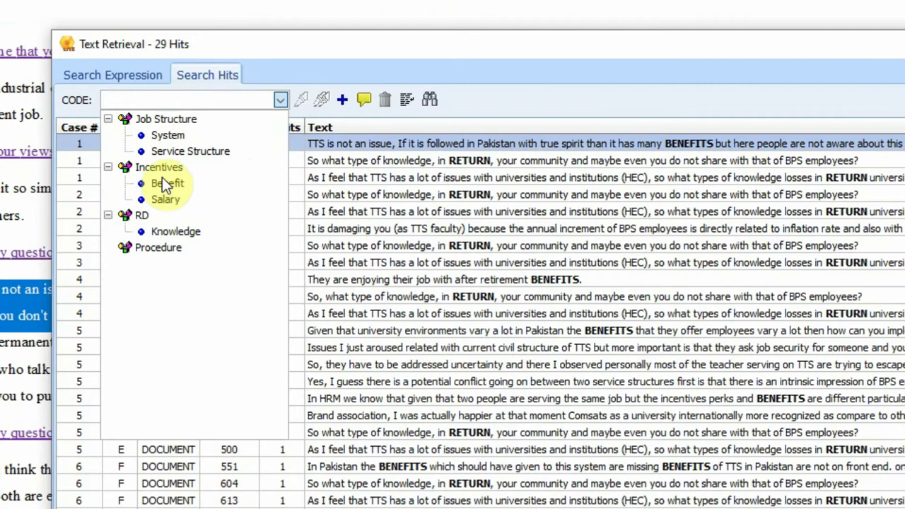
click(165, 184)
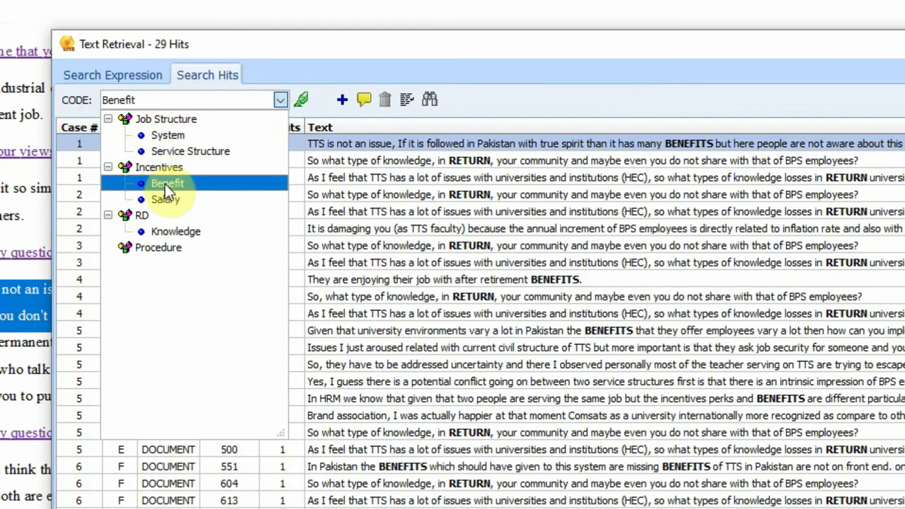
click(309, 99)
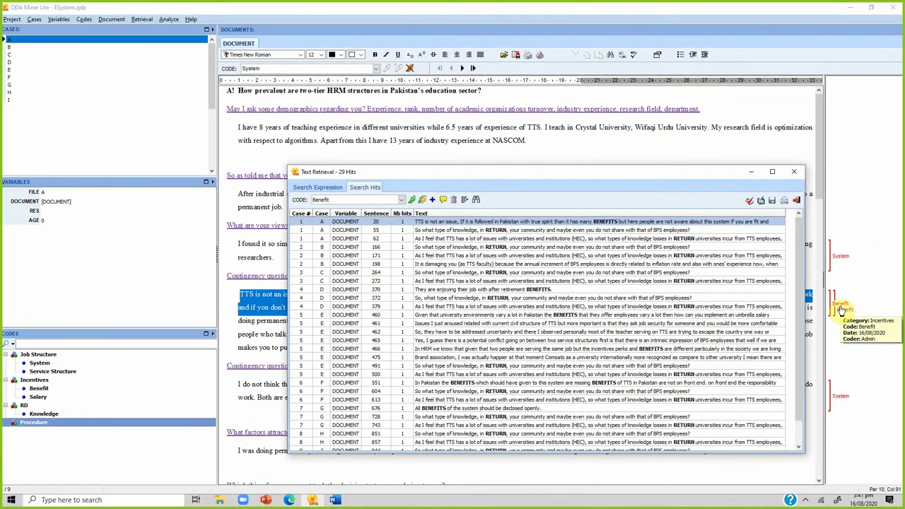
Review the next two case A hits and code the sentence on knowledge losses from TTS employees as Knowledge
click(469, 231)
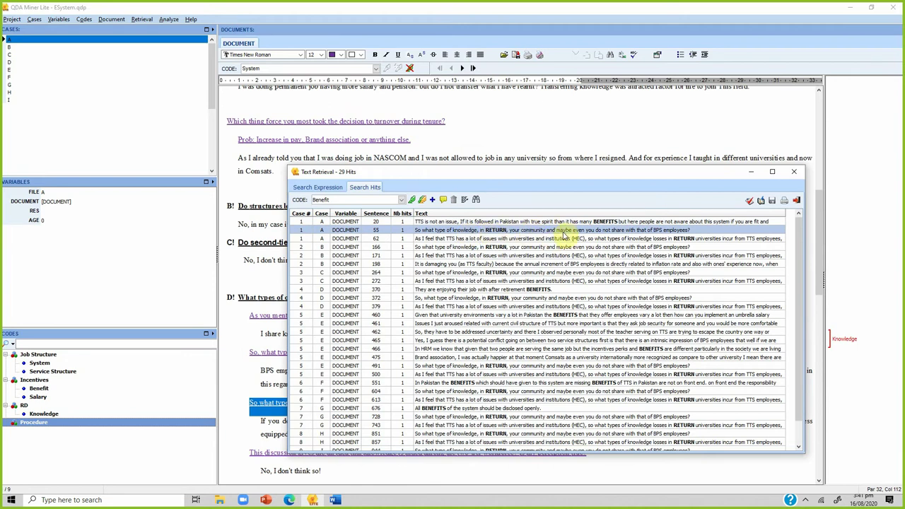
click(565, 239)
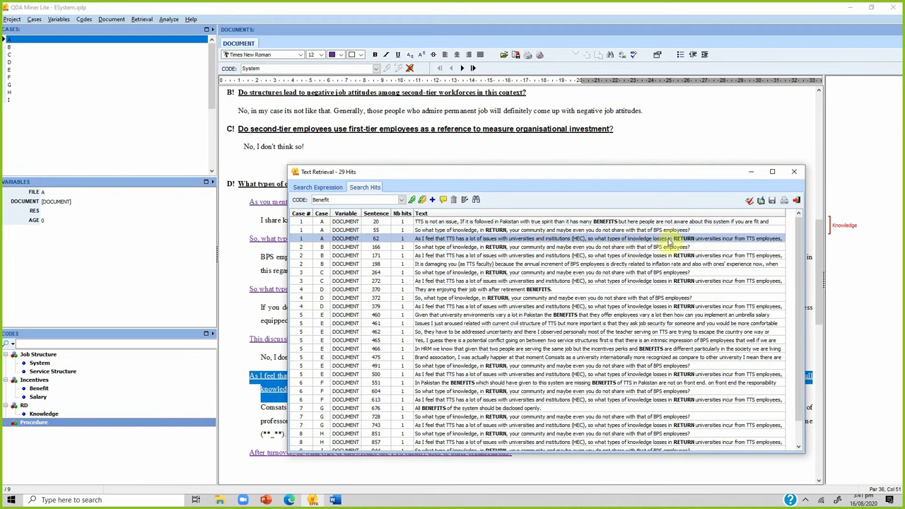
click(401, 199)
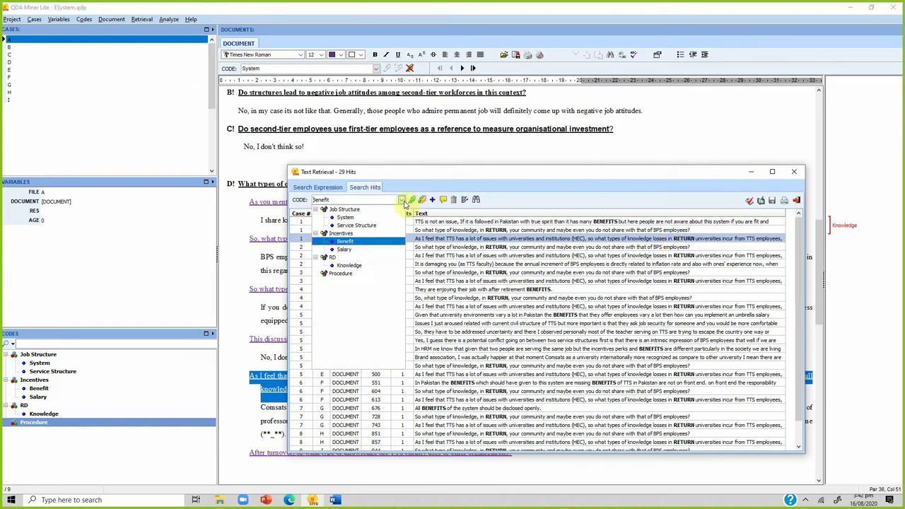
click(349, 266)
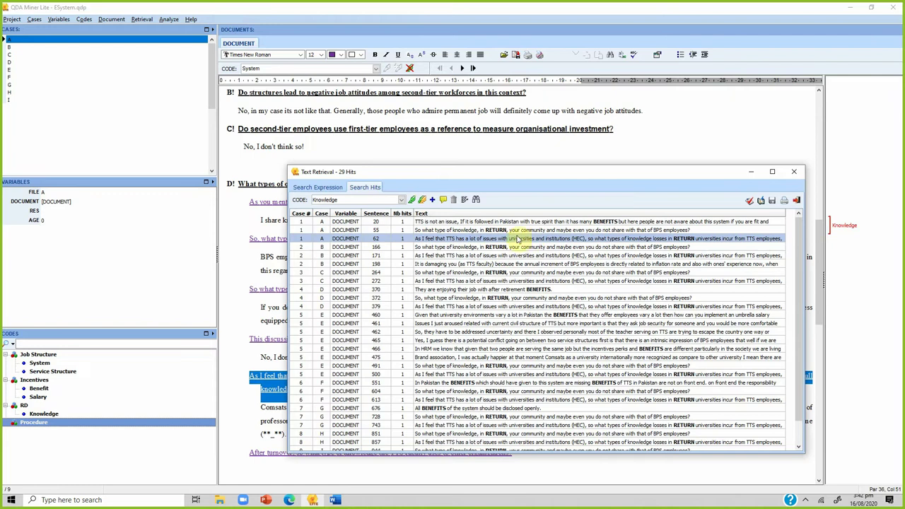
click(412, 200)
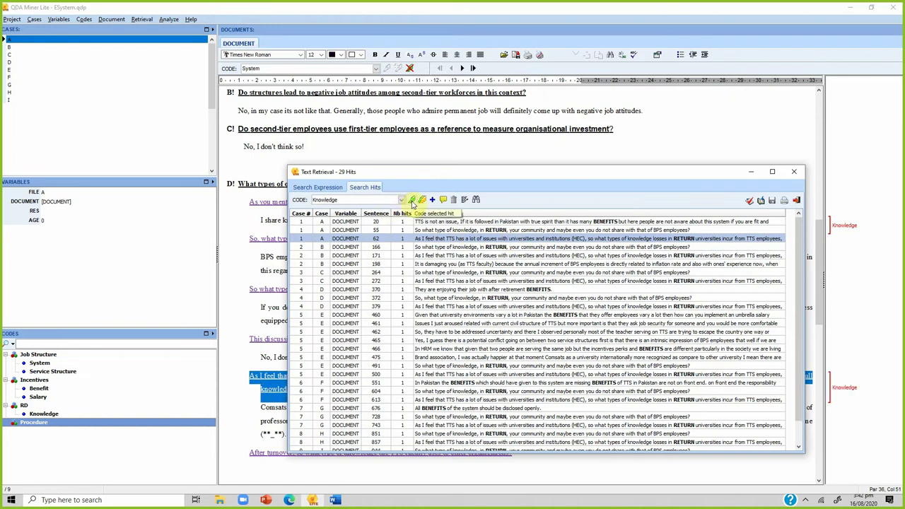
mouse_move(839, 393)
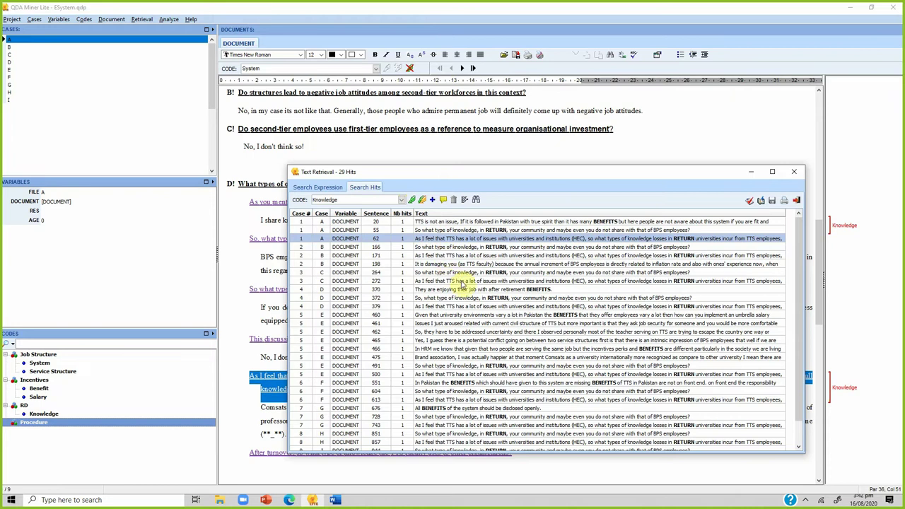
Code the case D sentence about enjoying after-retirement benefits as Benefit, moving the hits window off the passage
click(504, 289)
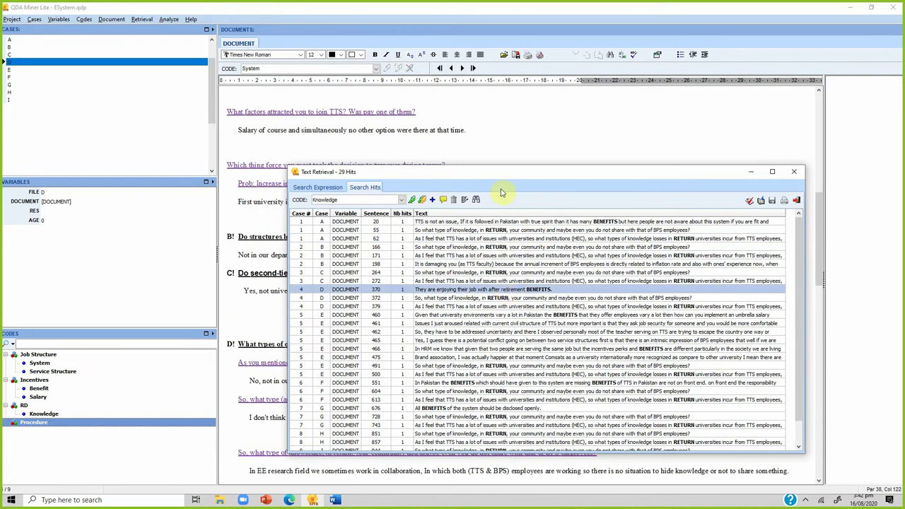
drag(499, 175, 283, 70)
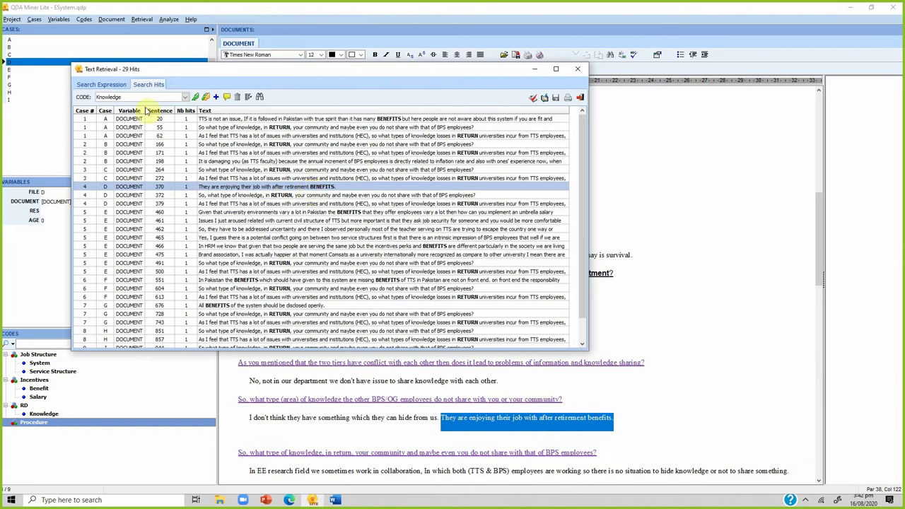
click(185, 97)
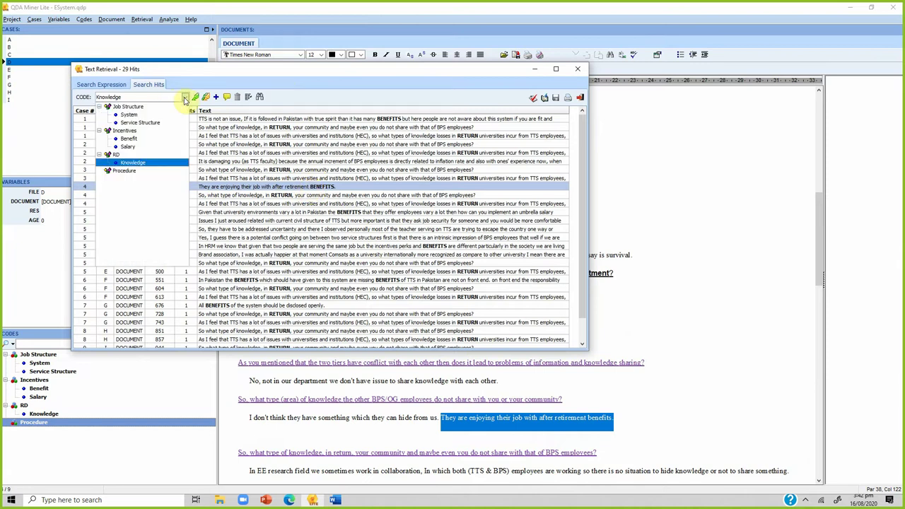
click(129, 138)
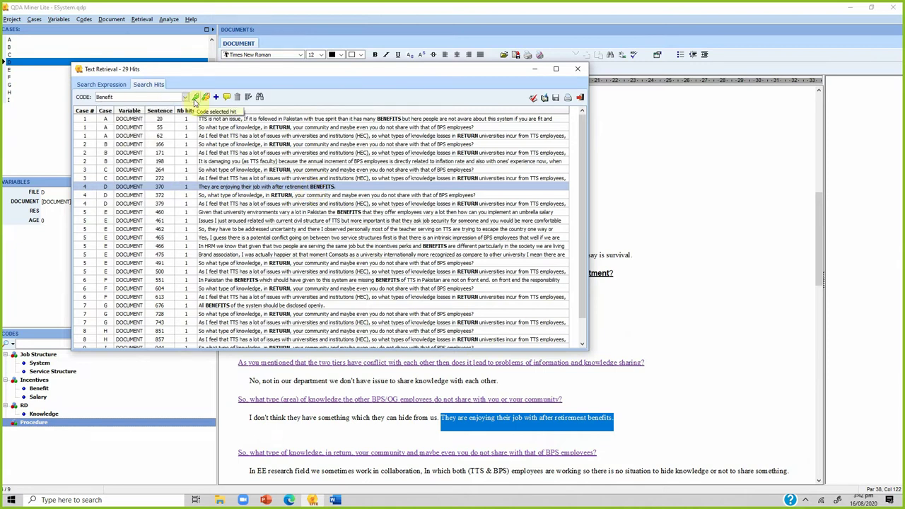
click(196, 98)
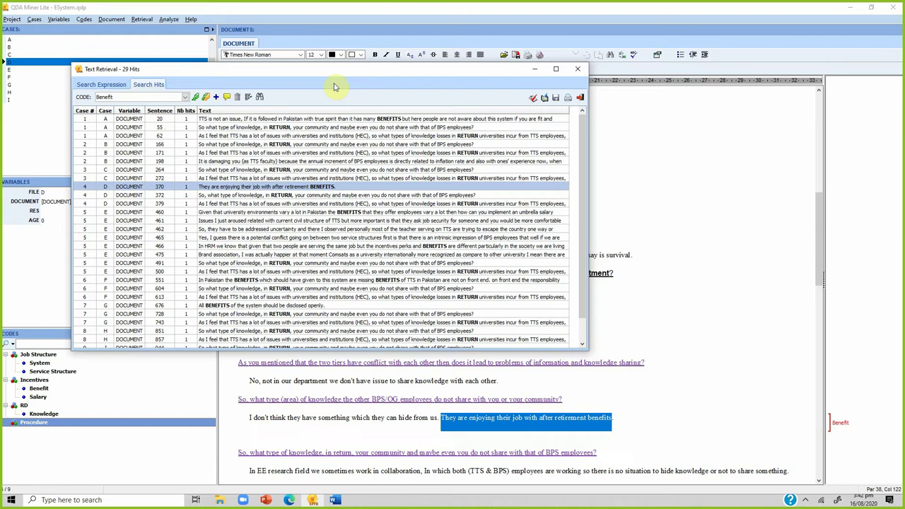
Search the documents for sentences matching the expression "Rules" or "Procedures" or "Regulations"
click(92, 85)
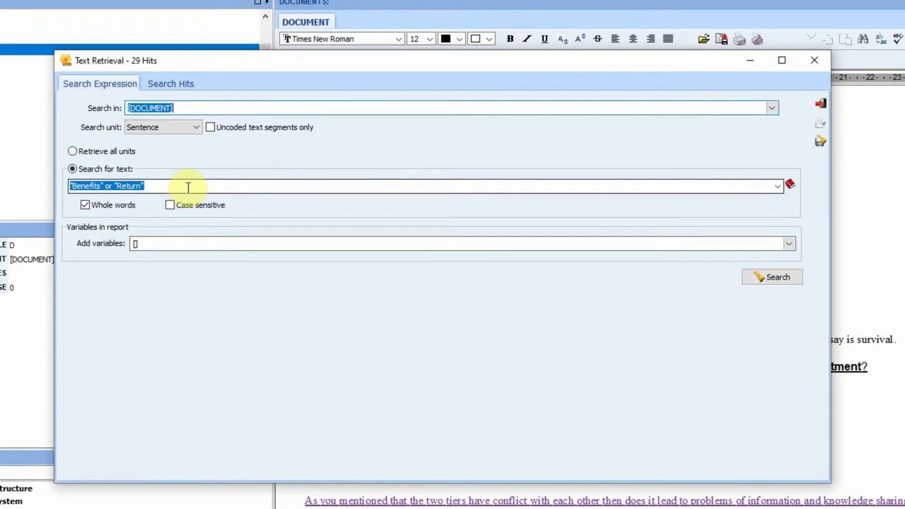
click(186, 187)
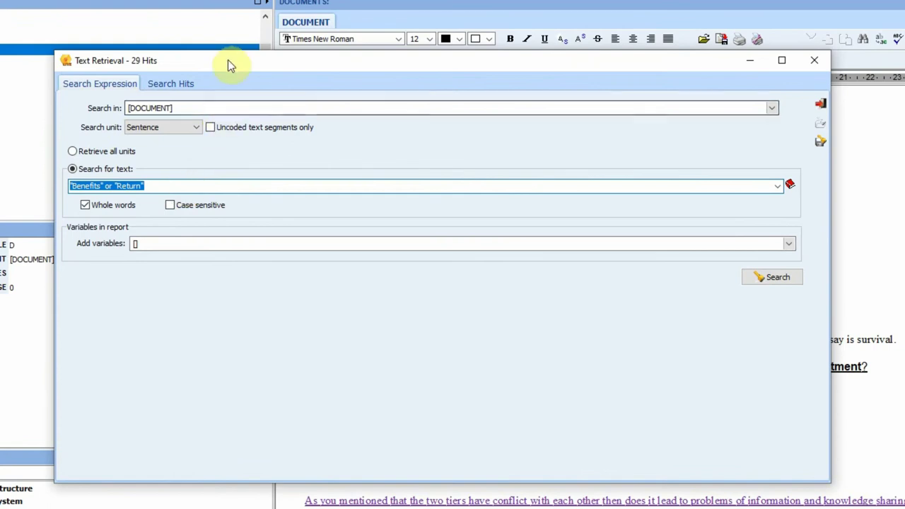
drag(228, 59, 601, 156)
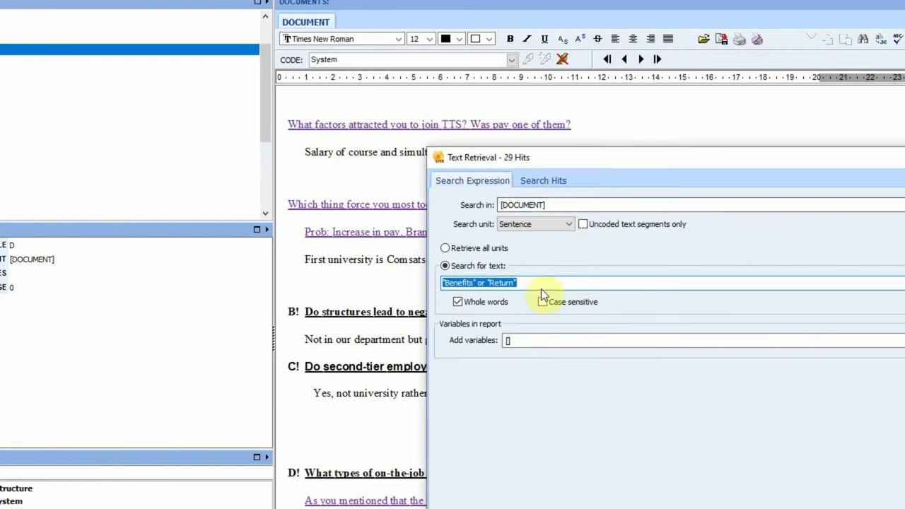
click(487, 281)
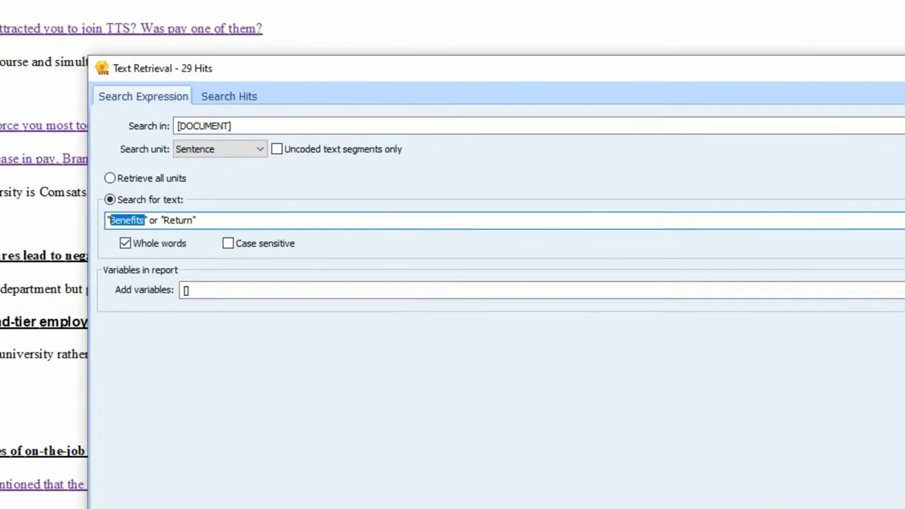
text(Rules)
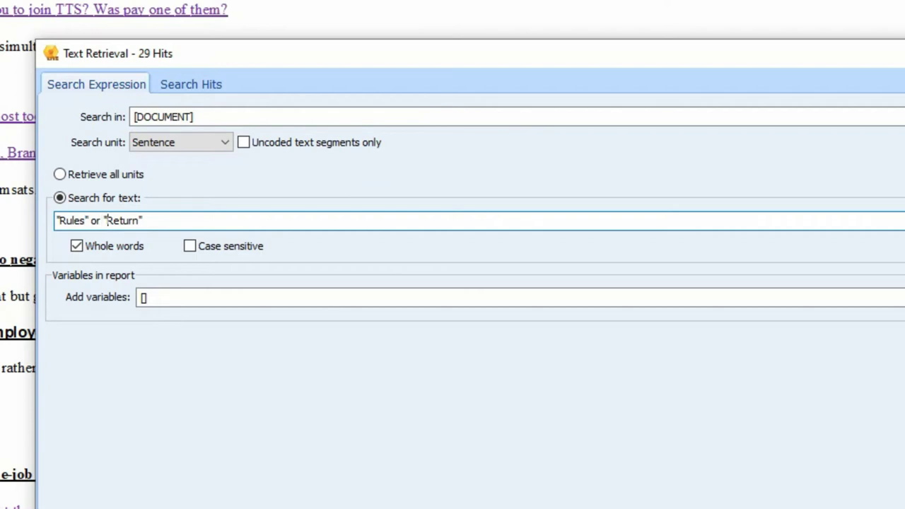
drag(109, 221, 136, 221)
text(Prod)
key(BackSpace)
text(cedures" or "Regulations)
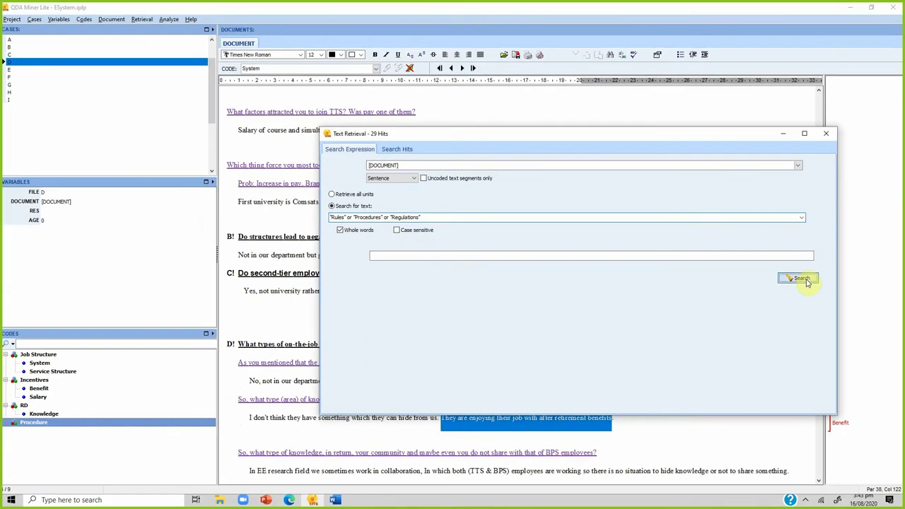
click(804, 280)
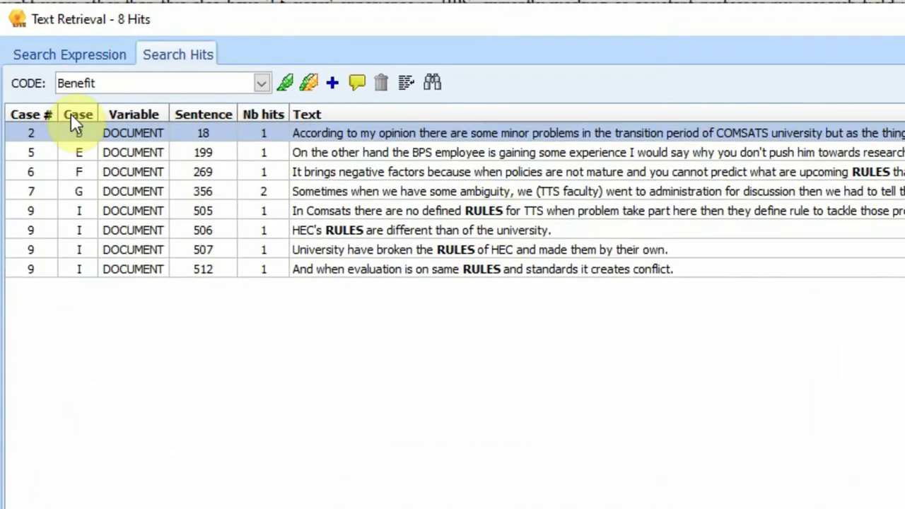
Return to the search expression and change its first term to the wildcard form "Rule*"
click(72, 53)
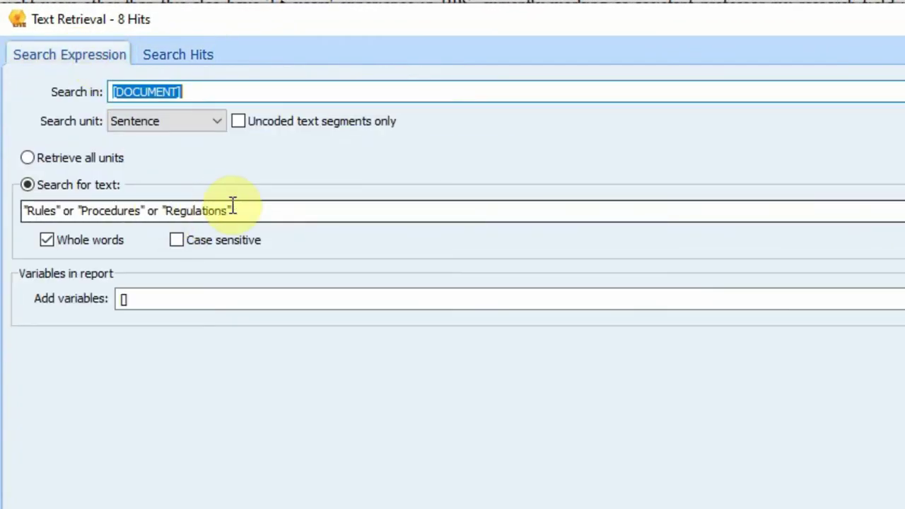
triple_click(47, 215)
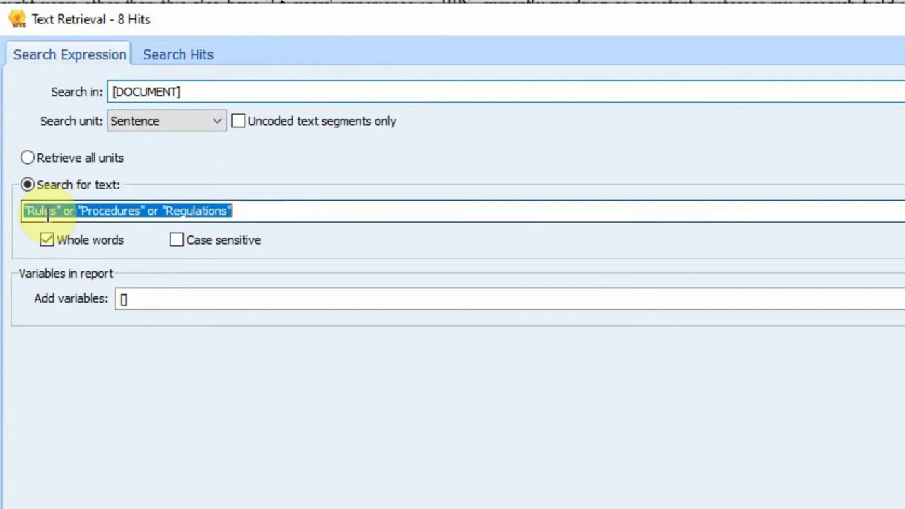
click(104, 213)
click(194, 211)
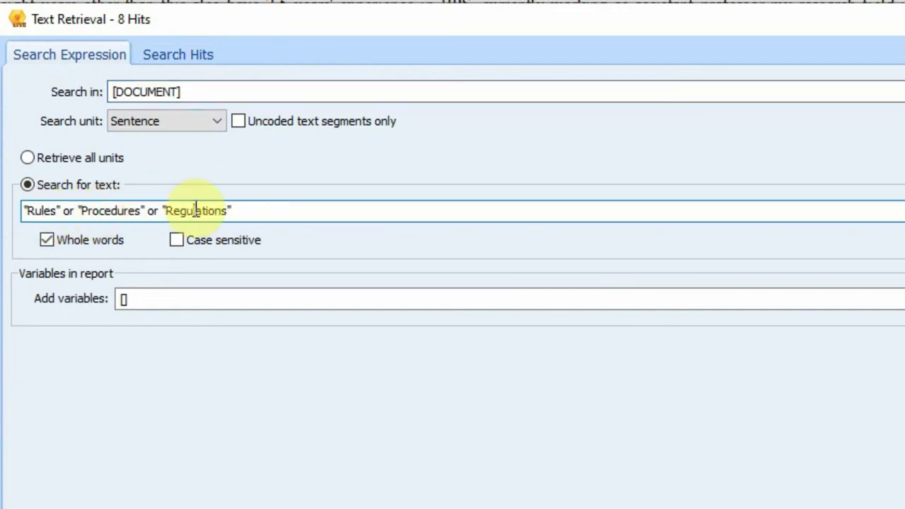
drag(50, 210, 64, 211)
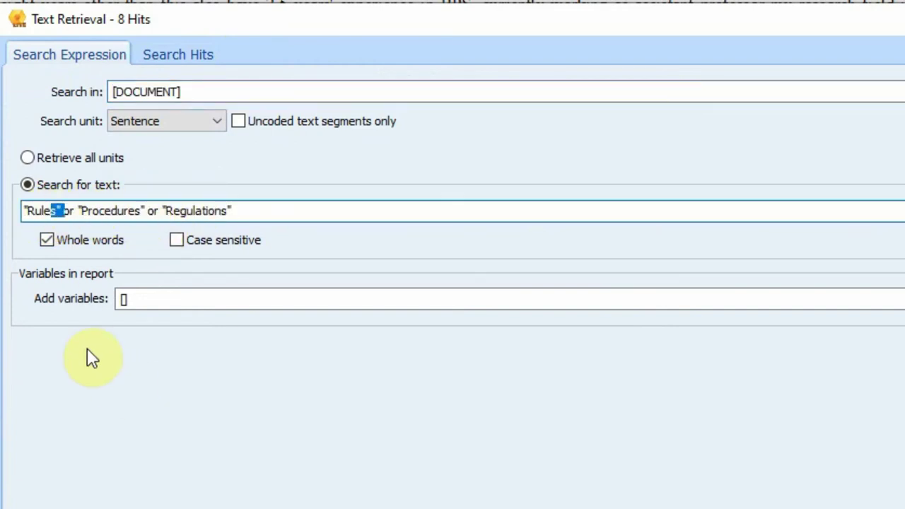
key(Left)
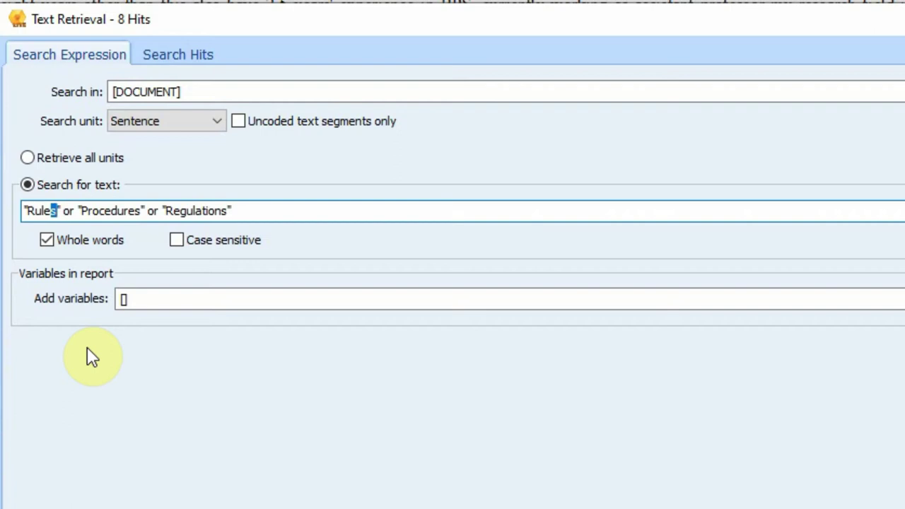
text(*)
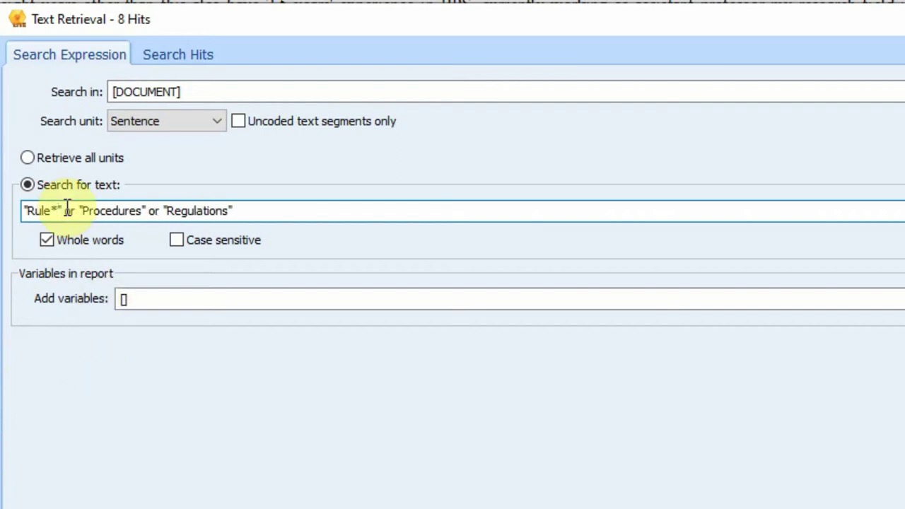
Change the other two terms to "Procedure*" and "Regulation*" and rerun the sentence search to list its hits
click(143, 211)
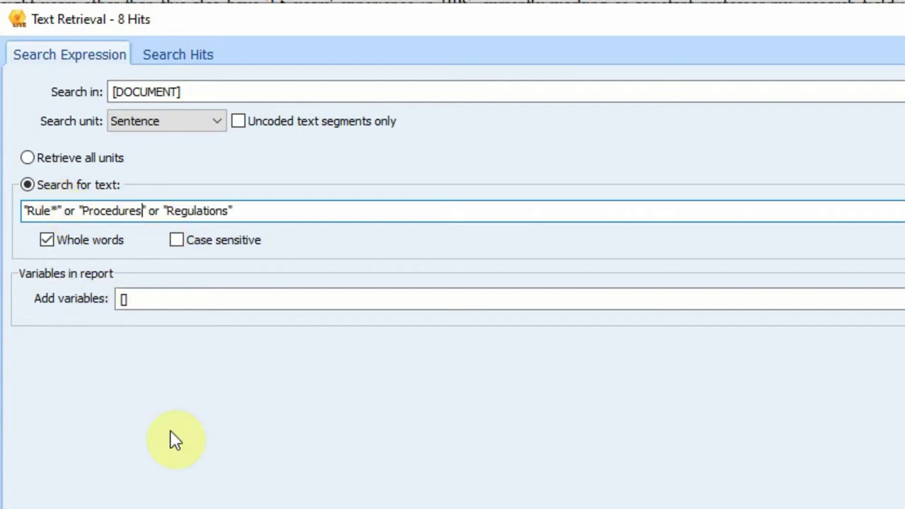
key(shift+Left)
text(*)
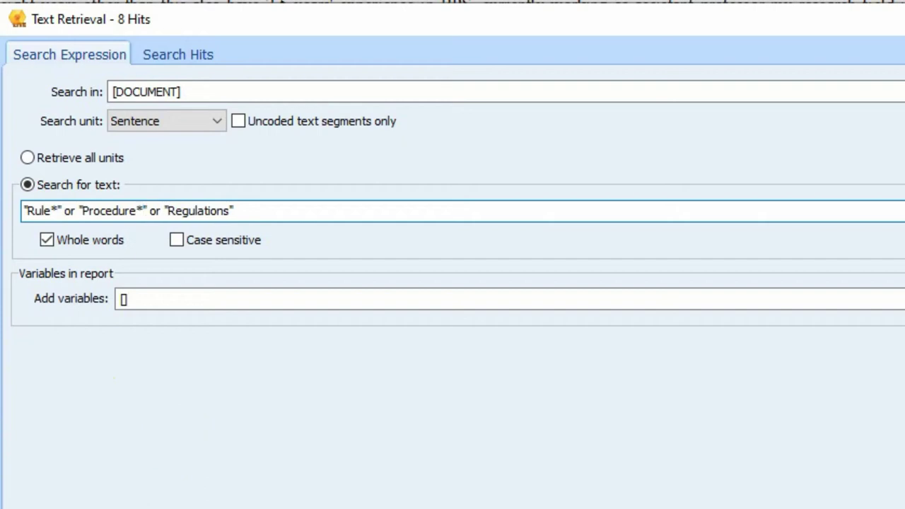
key(Right)
key(Right)
key(shift+Left)
text(*)
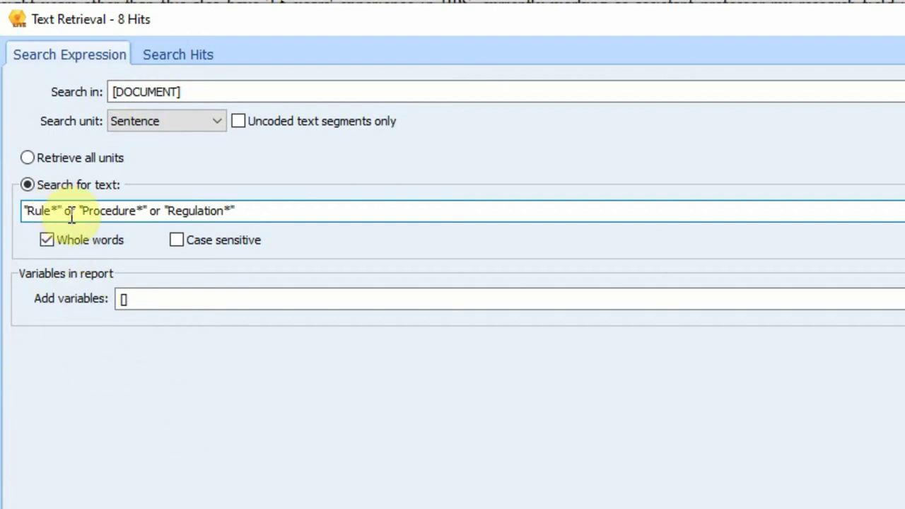
key(Return)
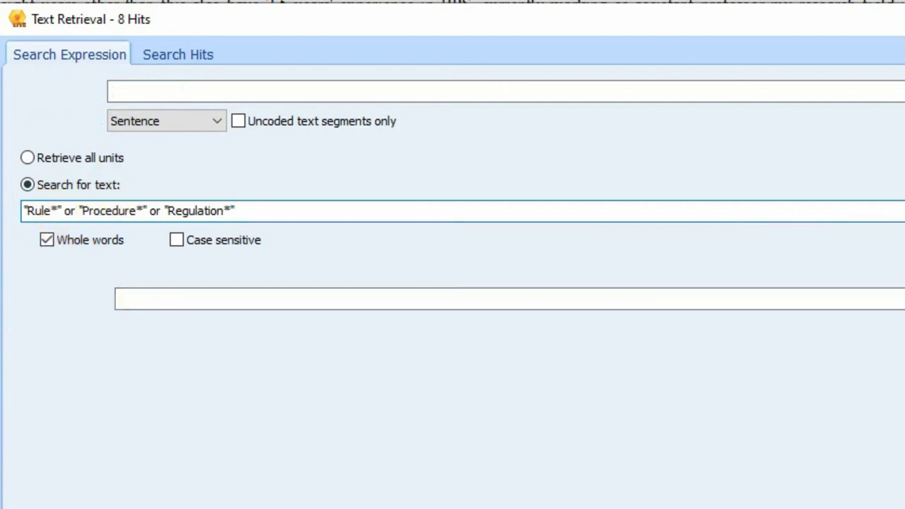
click(149, 54)
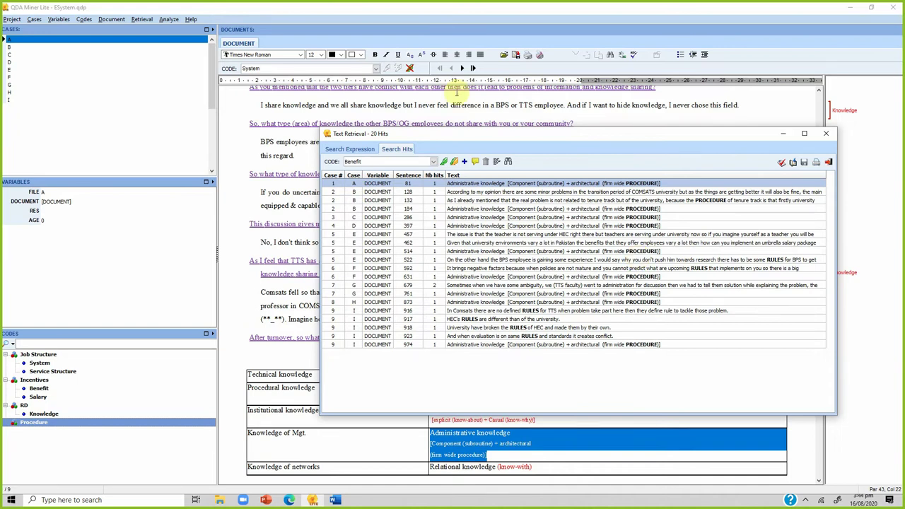
Select the case B hit about COMSATS transition problems and move the hits window to read it in its document
drag(400, 136, 121, 45)
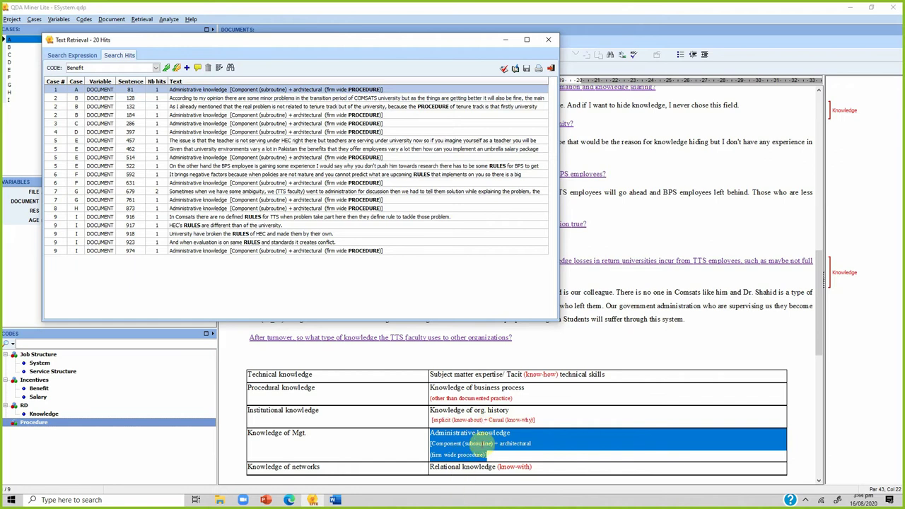
click(320, 99)
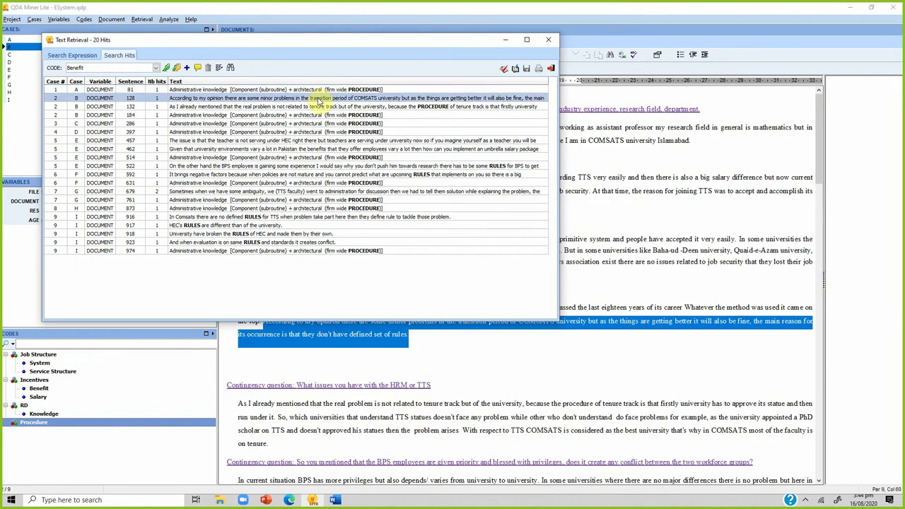
drag(300, 40, 355, 14)
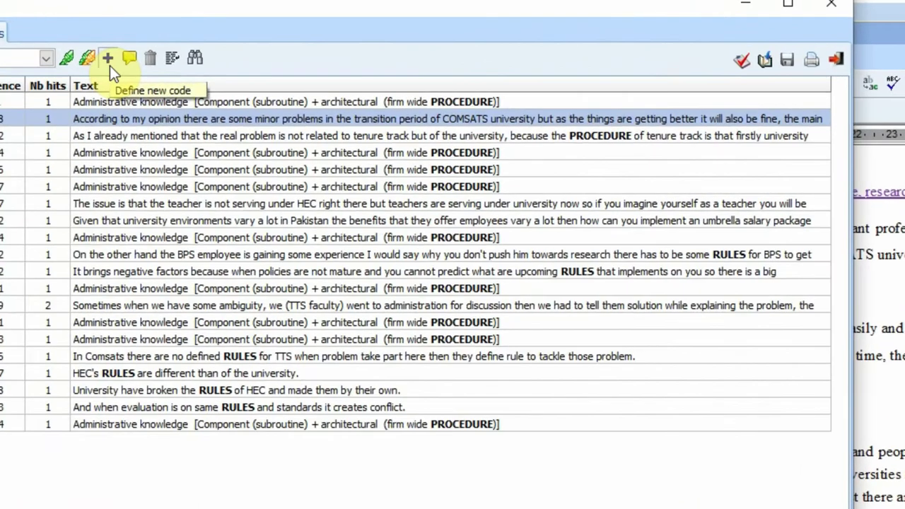
Define a red code named Rules under the Job Structure category and assign it to the selected case B hit
click(198, 54)
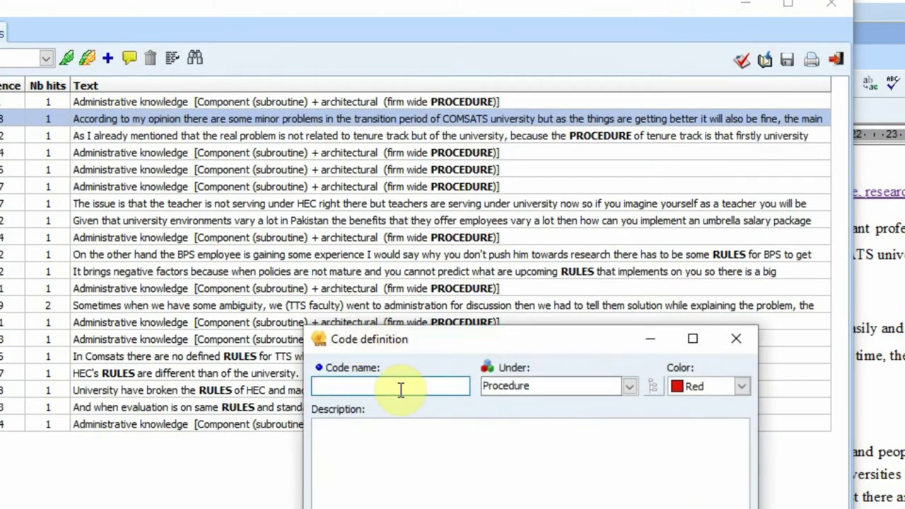
text(Rules)
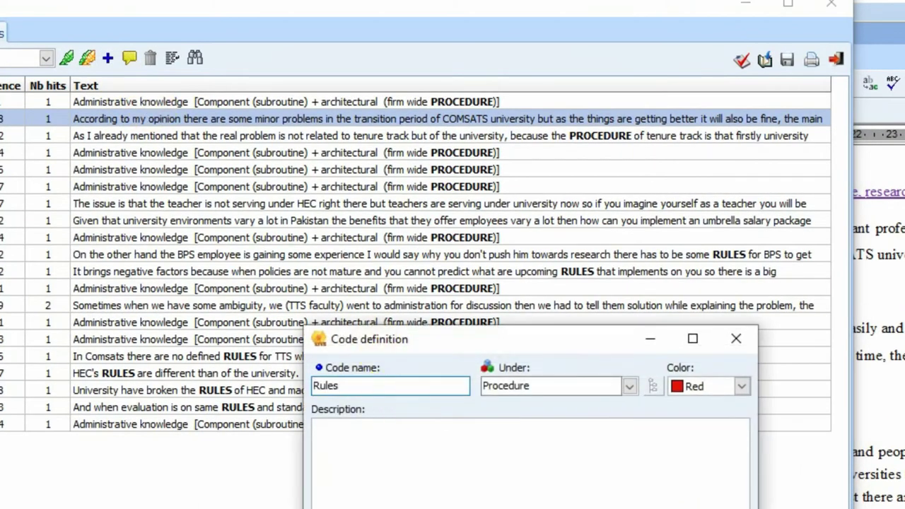
click(629, 385)
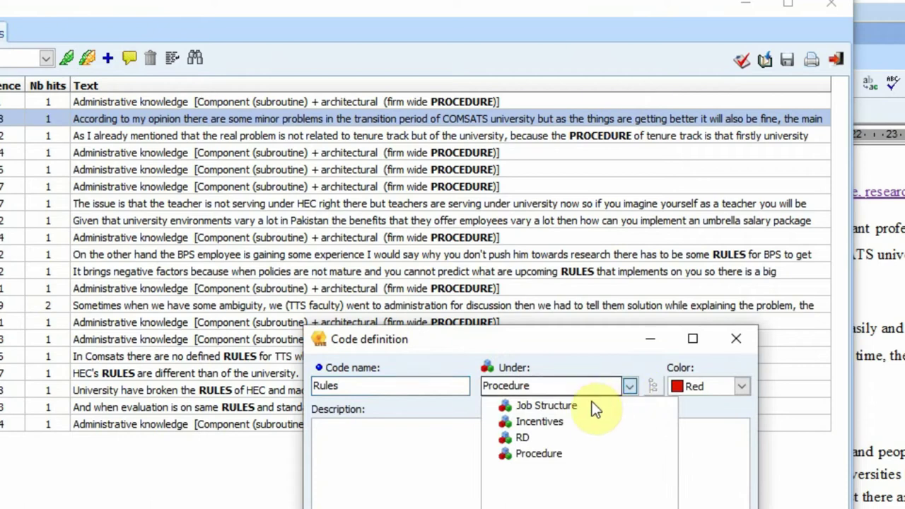
click(549, 407)
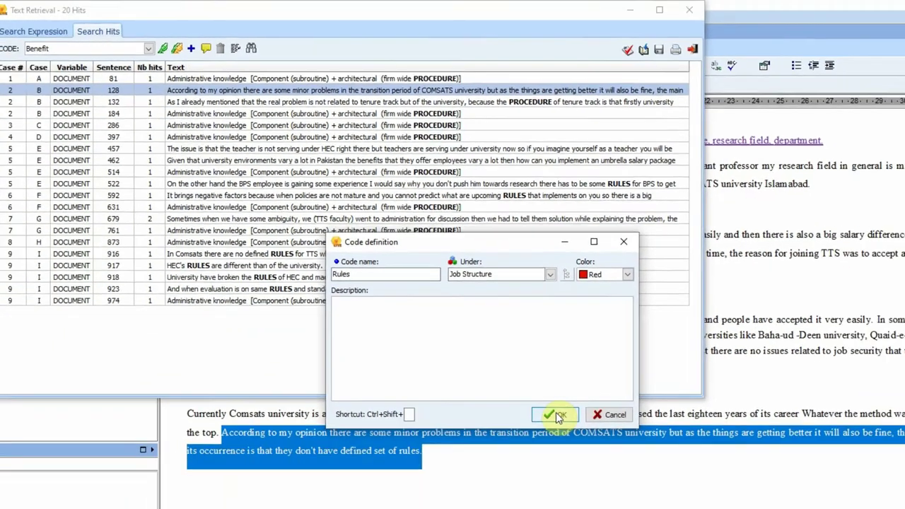
click(596, 507)
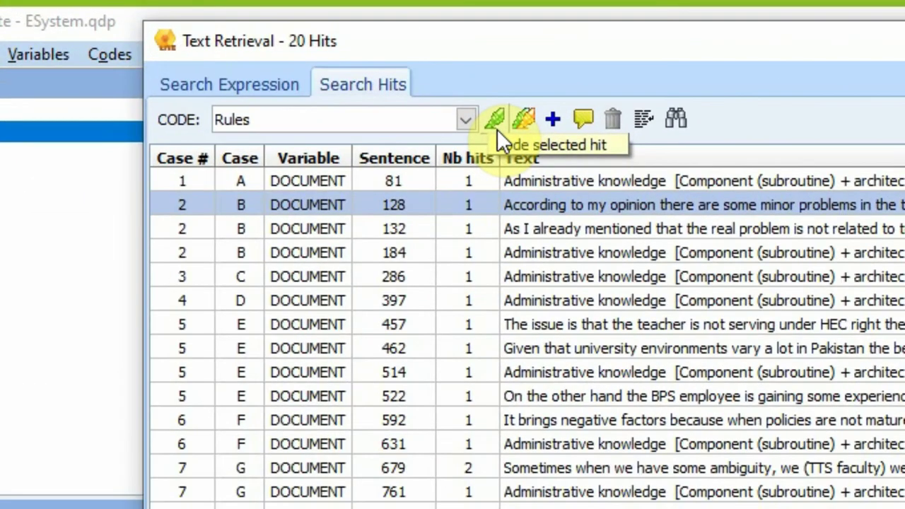
click(383, 95)
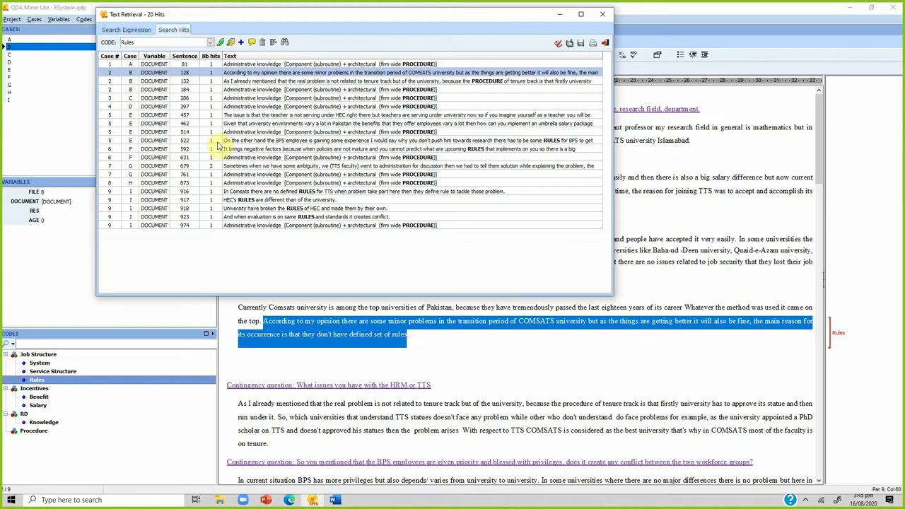
Return to the search expression and clear the existing rules, procedures and regulations terms
click(126, 30)
triple_click(219, 96)
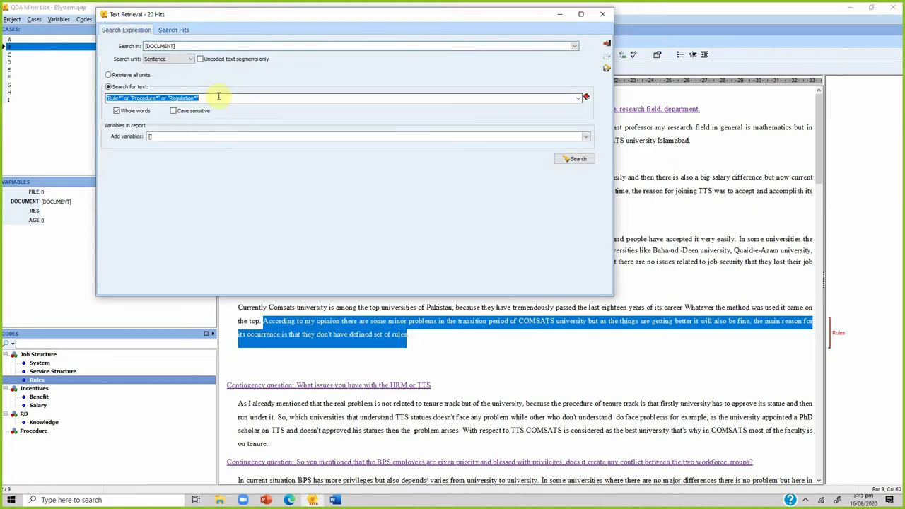
click(218, 95)
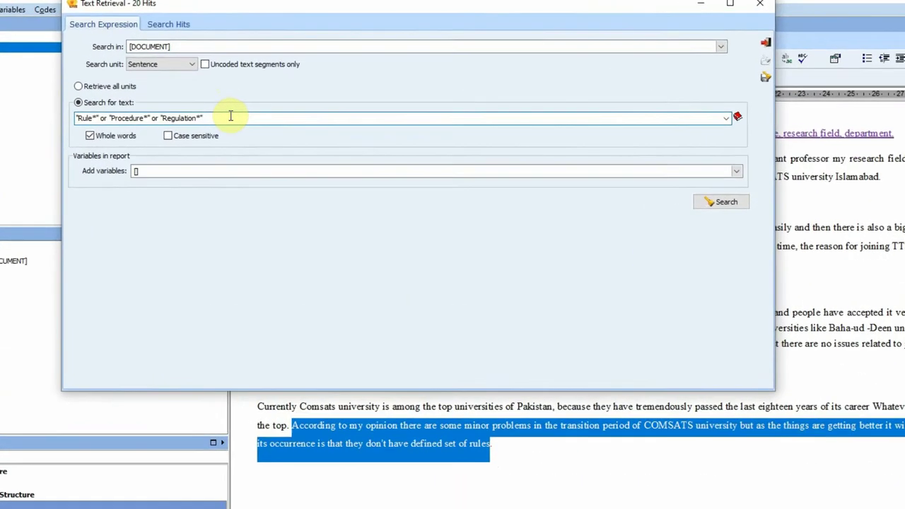
triple_click(229, 116)
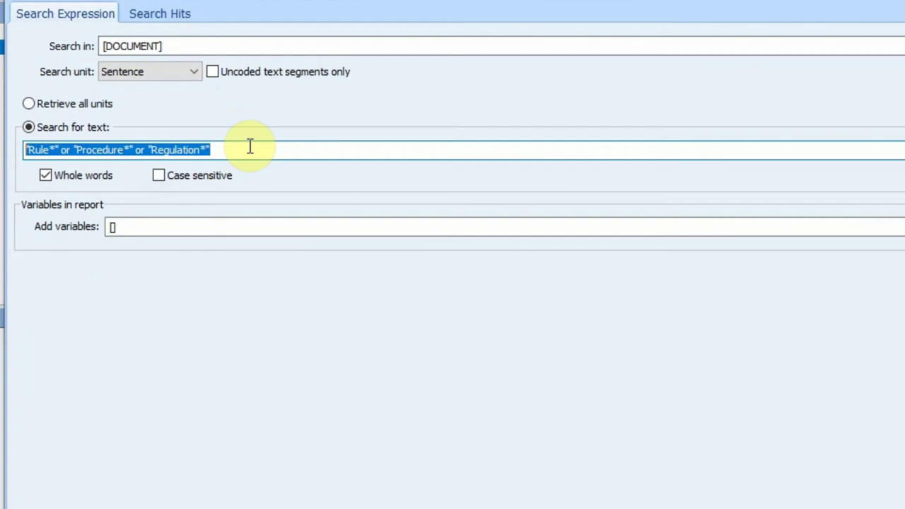
key(Delete)
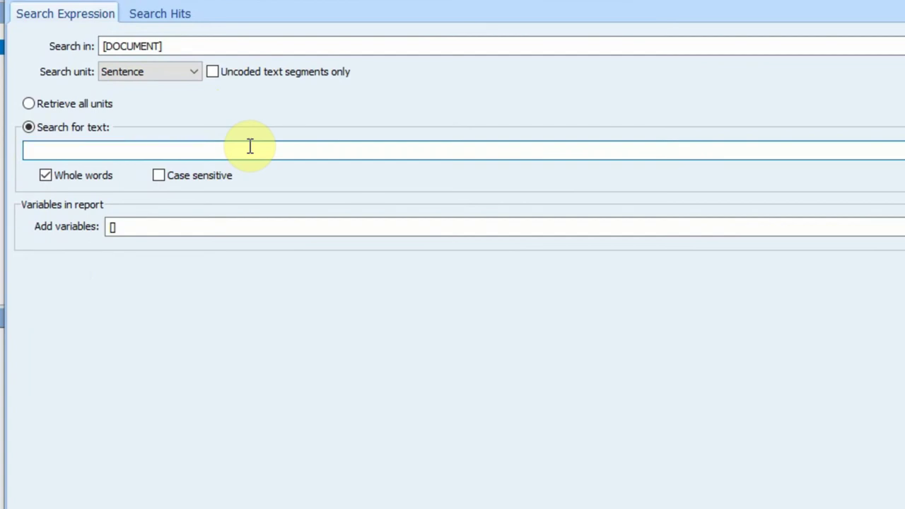
text("Benefits)
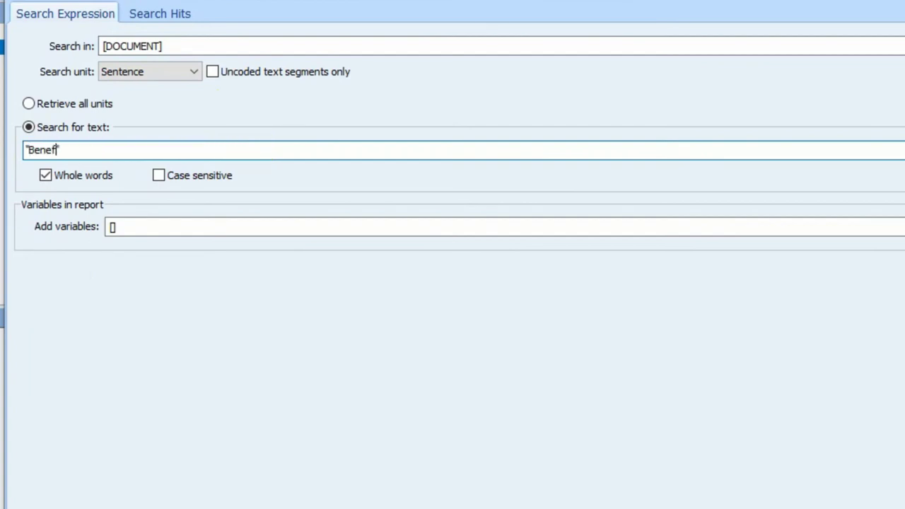
key(BackSpace)
text(*)
click(68, 150)
key(shift+Left)
key(Delete)
key(shift+Left)
key(shift+Left)
key(shift+Left)
key(shift+Left)
key(shift+Left)
key(shift+Left)
key(shift+Left)
key(shift+Left)
key(Down)
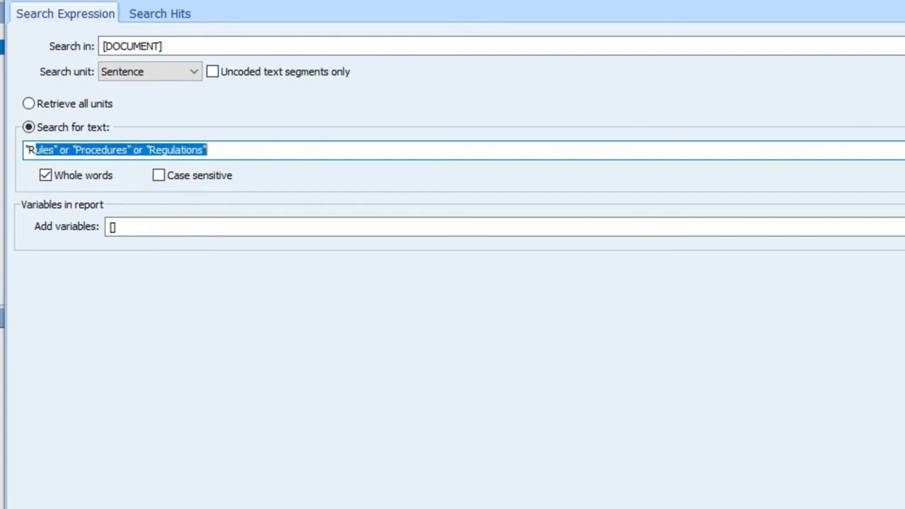
Enter Research_Development without quotation marks as the search text
text(Researc)
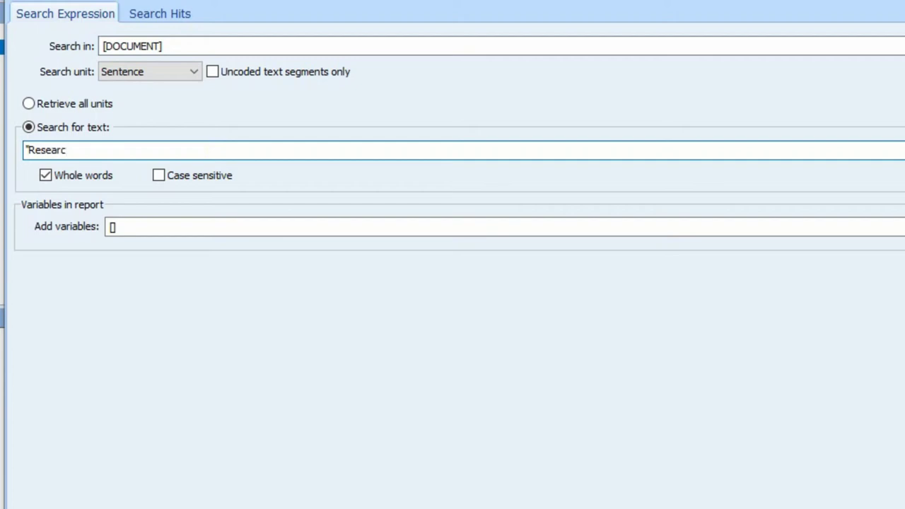
text(h)
key(Home)
key(shift+Right)
key(Delete)
key(ctrl+z)
key(Delete)
key(End)
text(_Development)
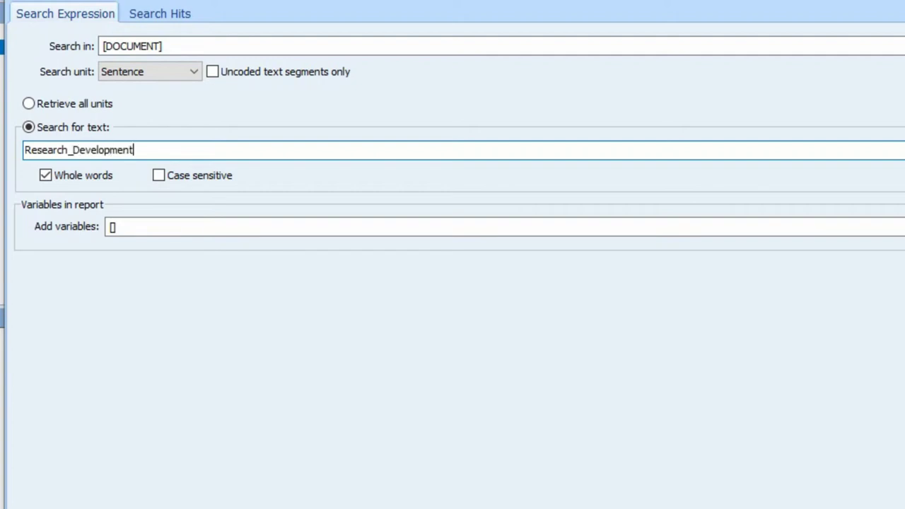
Try the Research_Development expression in quotation marks and remove them again
click(72, 150)
key(shift+Right)
key(Home)
text(")
key(End)
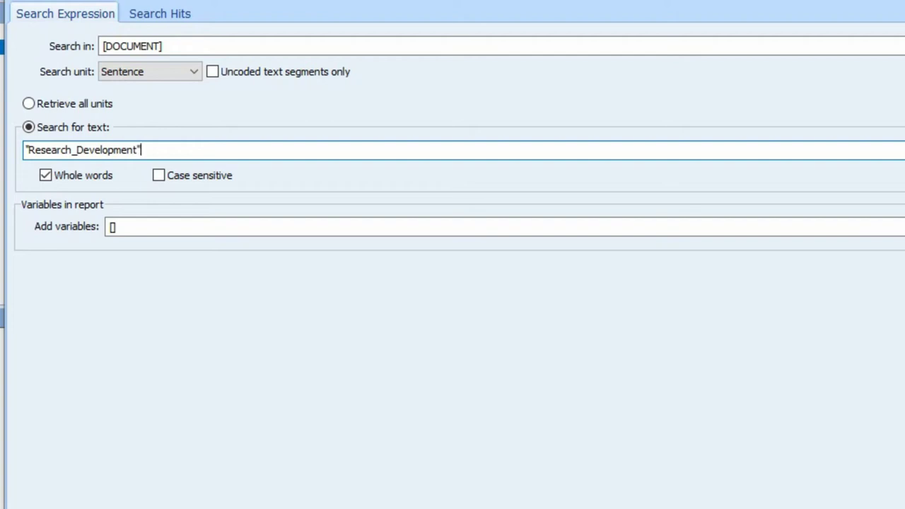
key(Home)
key(Delete)
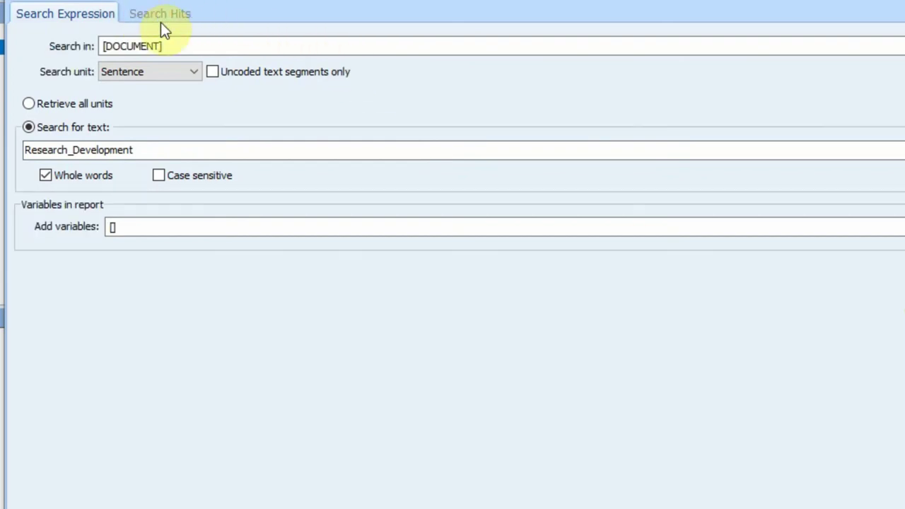
Replace the underscore in the search text with the word "and" between Research and Development
double_click(77, 152)
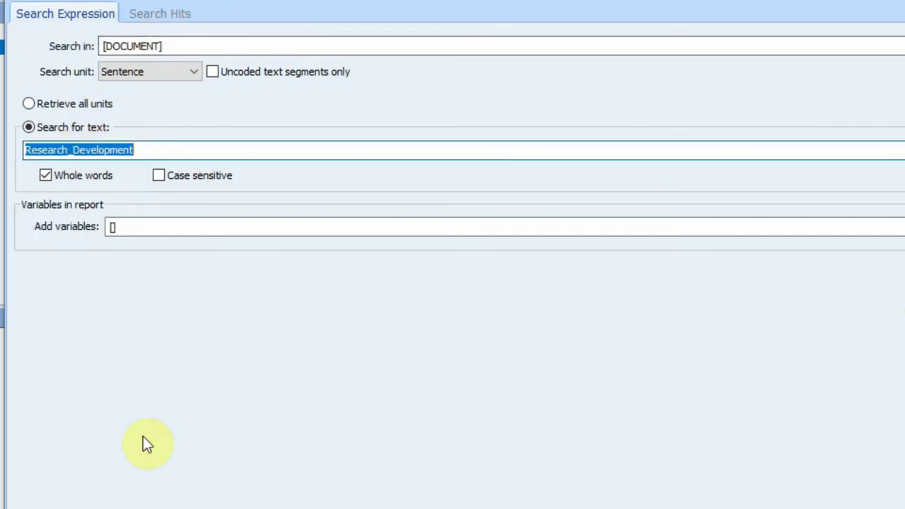
key(Home)
key(Right)
key(Right)
key(Right)
key(Right)
key(Right)
key(Right)
key(Right)
key(Right)
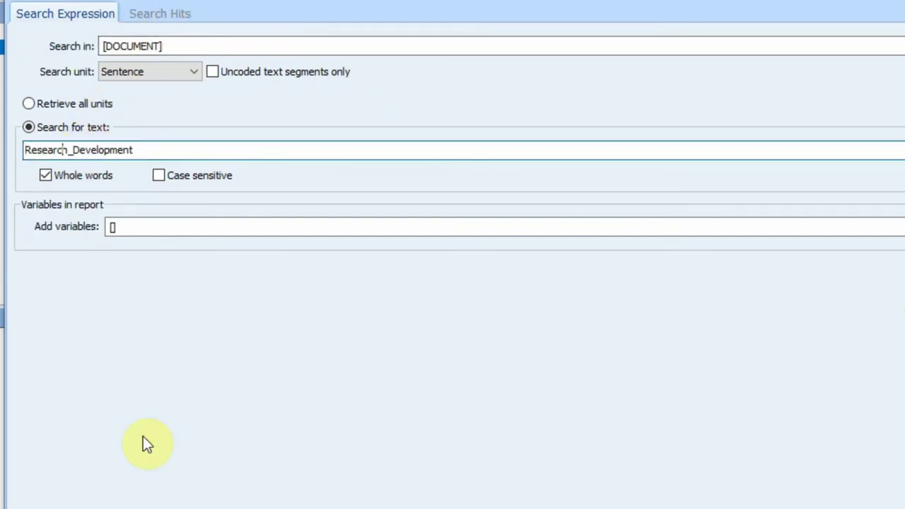
key(Delete)
text(and 5)
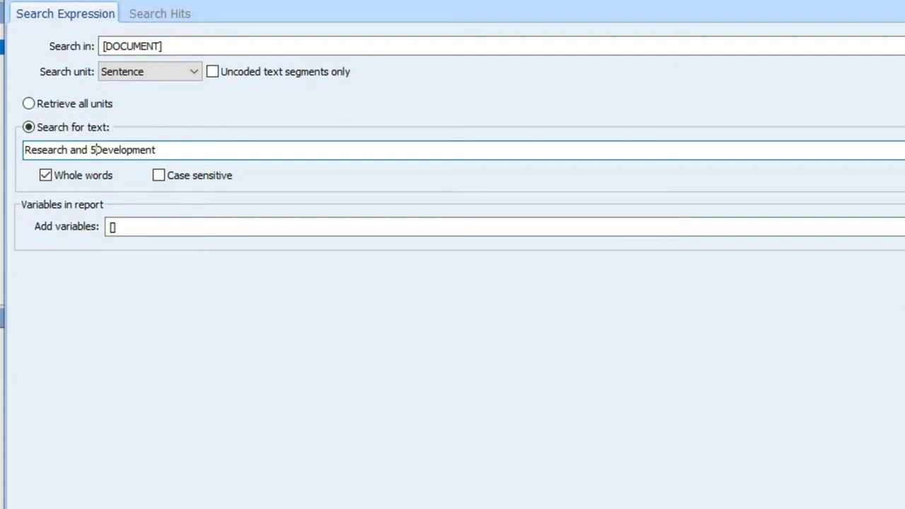
Enclose the whole phrase "Research and Development" in quotation marks and remove the stray 5 from it
key(Home)
text(")
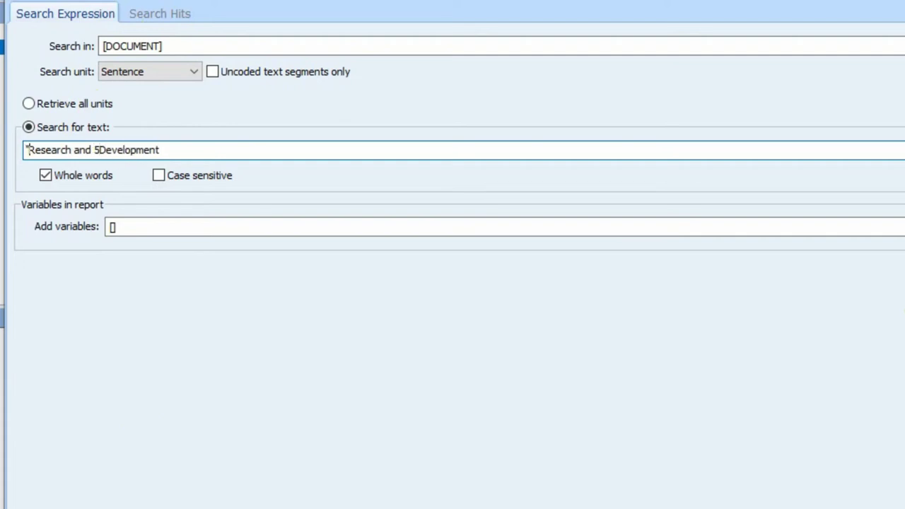
key(End)
text(")
click(99, 150)
key(BackSpace)
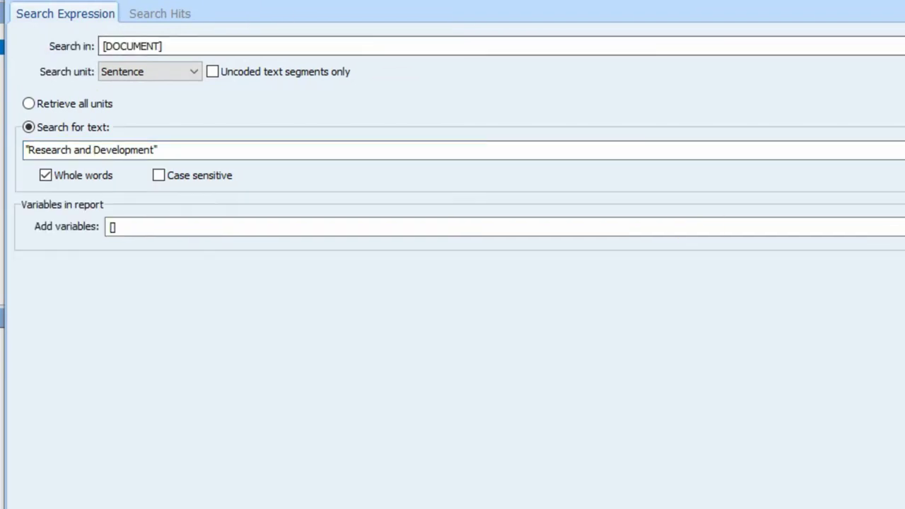
Quote the two terms separately as "Research" and "Development" and run the sentence search
key(ctrl+a)
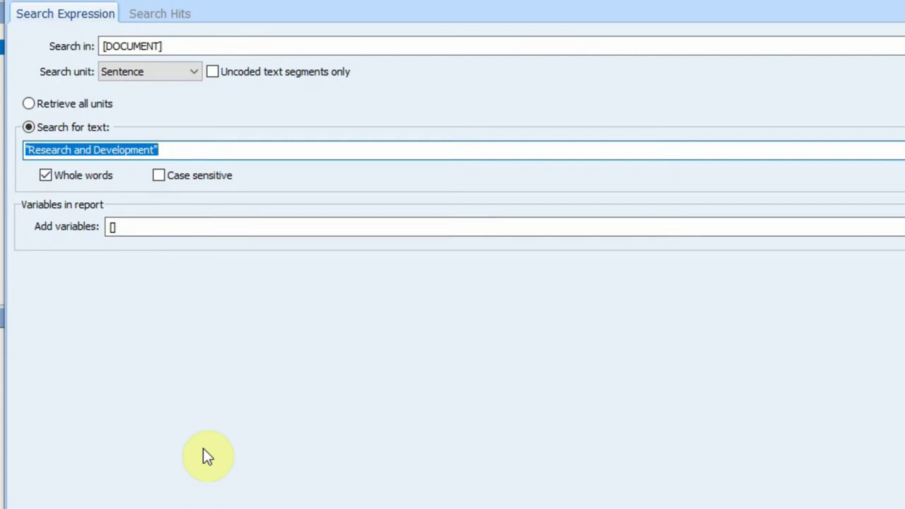
key(Home)
key(Right)
key(Right)
key(Right)
key(Right)
key(Right)
key(Right)
key(Right)
key(Right)
key(Right)
text(")
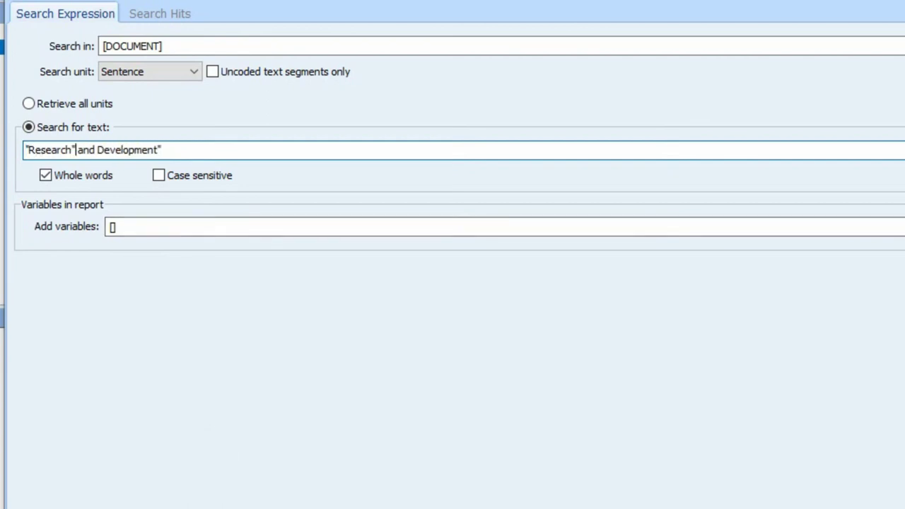
key(Right)
key(Right)
key(Right)
key(Right)
key(Right)
text(")
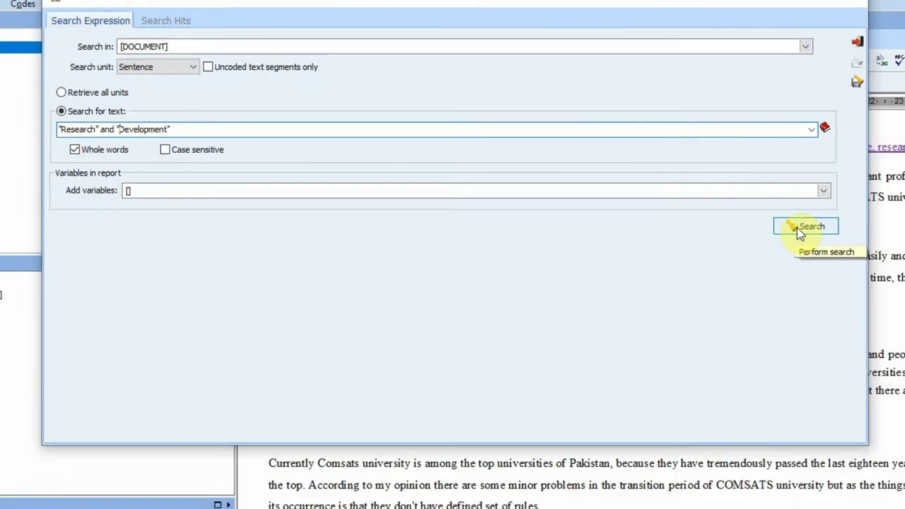
click(796, 228)
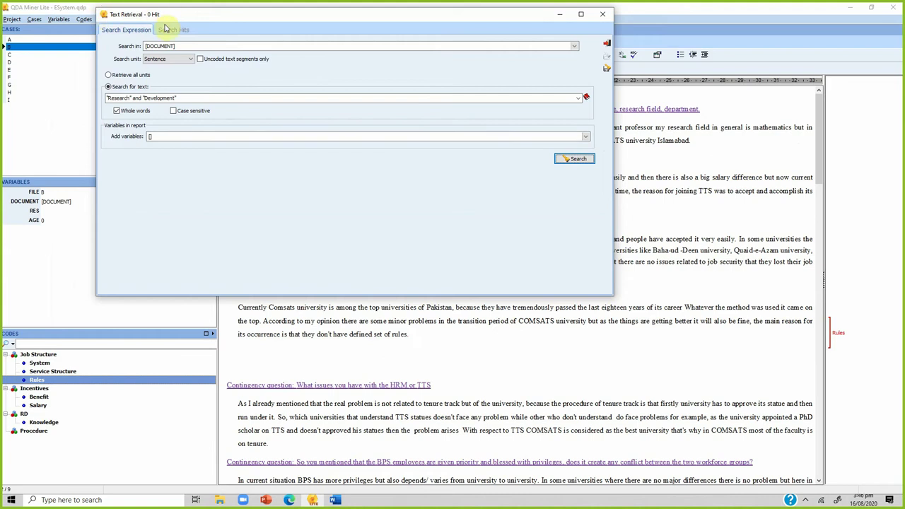
click(134, 97)
click(135, 97)
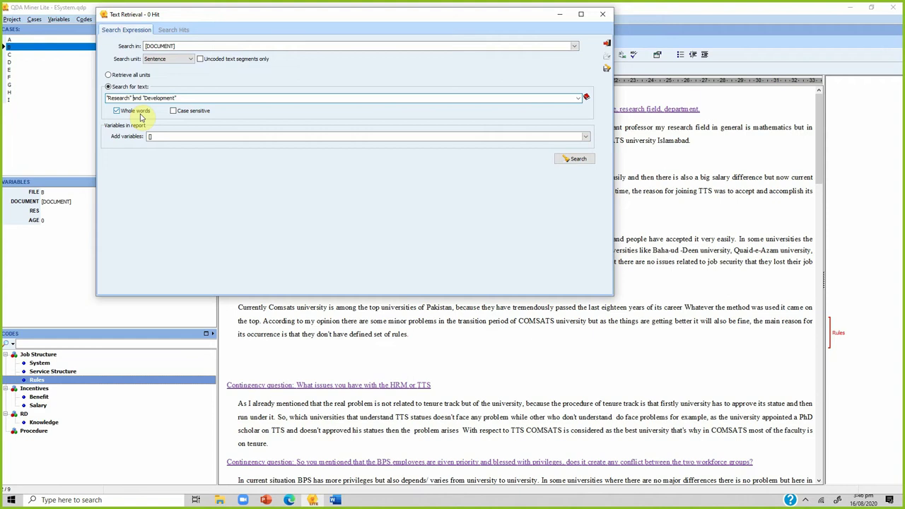
click(162, 60)
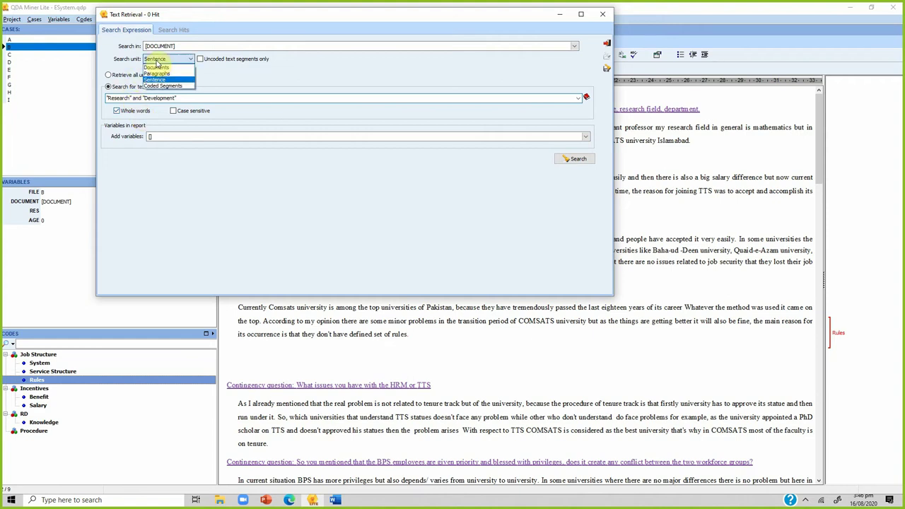
click(173, 99)
click(181, 100)
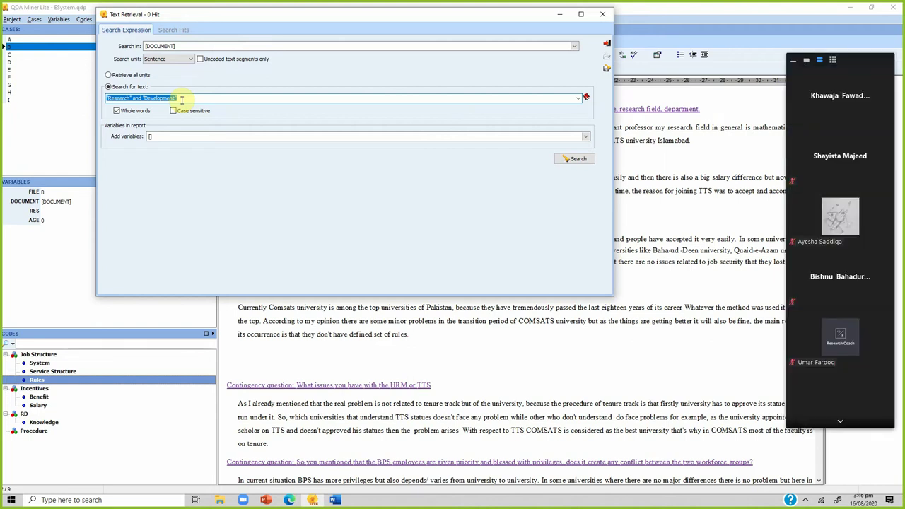
click(792, 60)
click(190, 101)
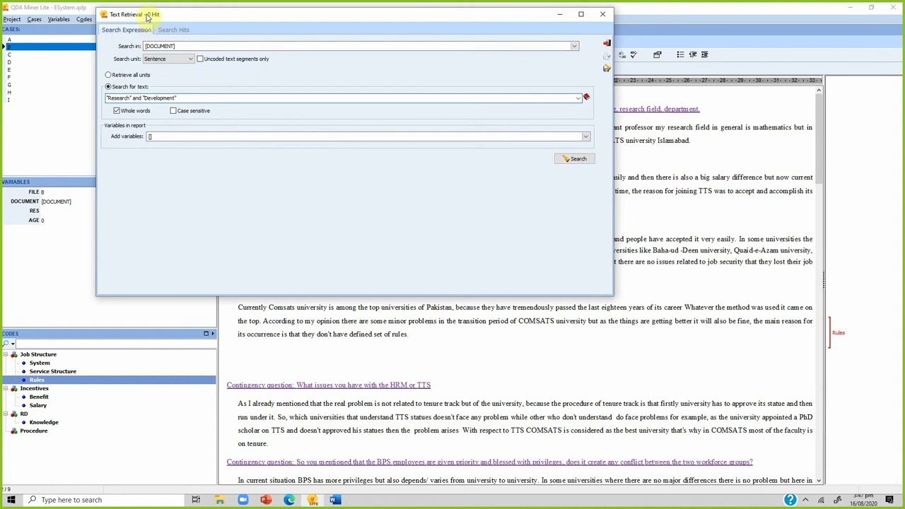
Move the Text Retrieval window aside and close it to return to the case B document
drag(149, 13, 313, 137)
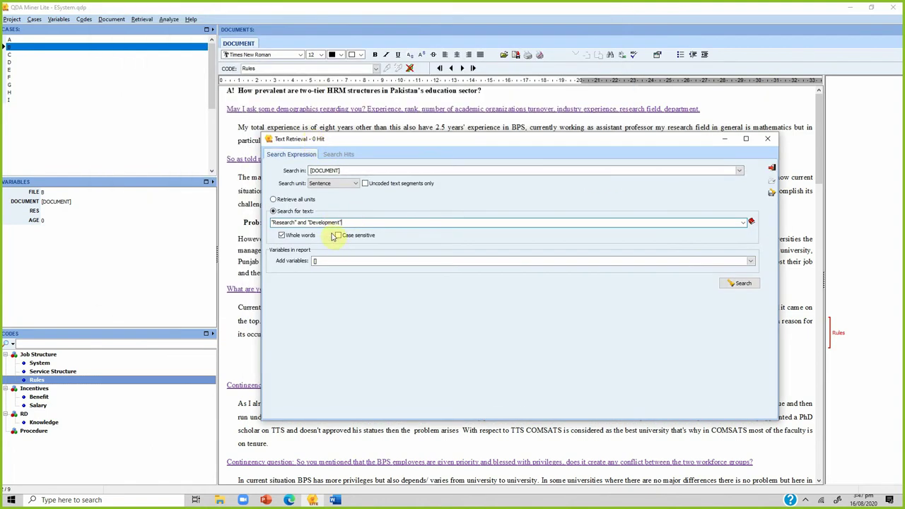
click(612, 222)
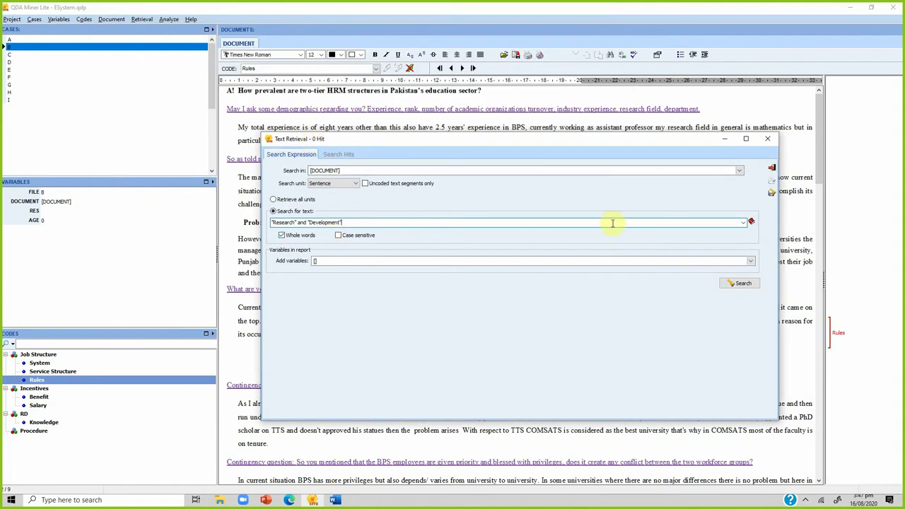
click(766, 139)
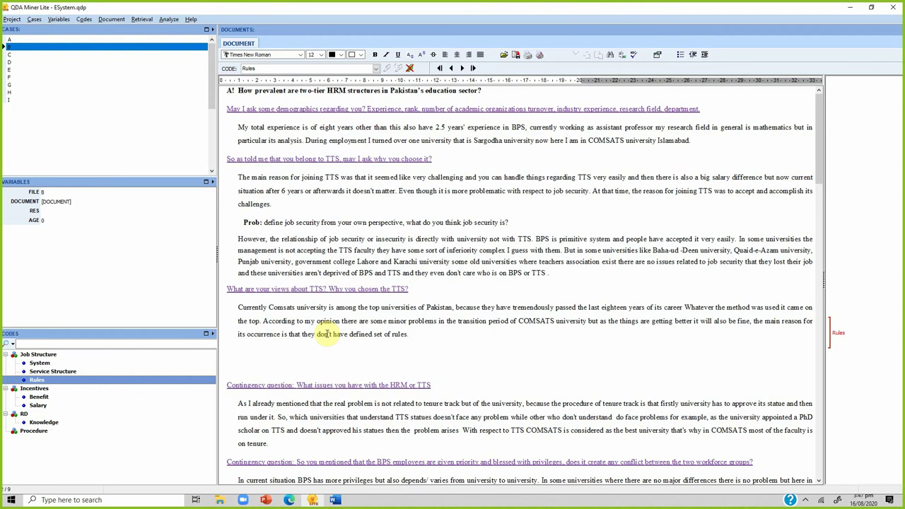
Retrieve all text segments coded Service Structure
right_click(44, 371)
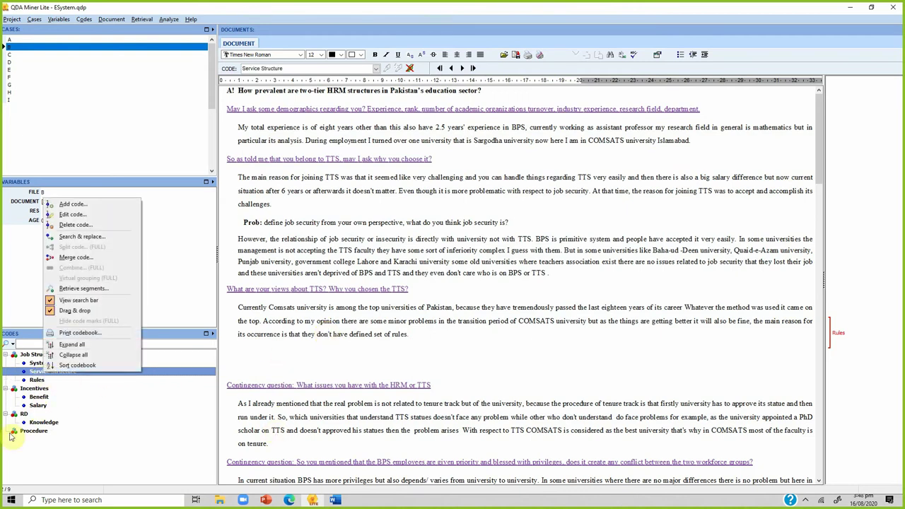
click(40, 415)
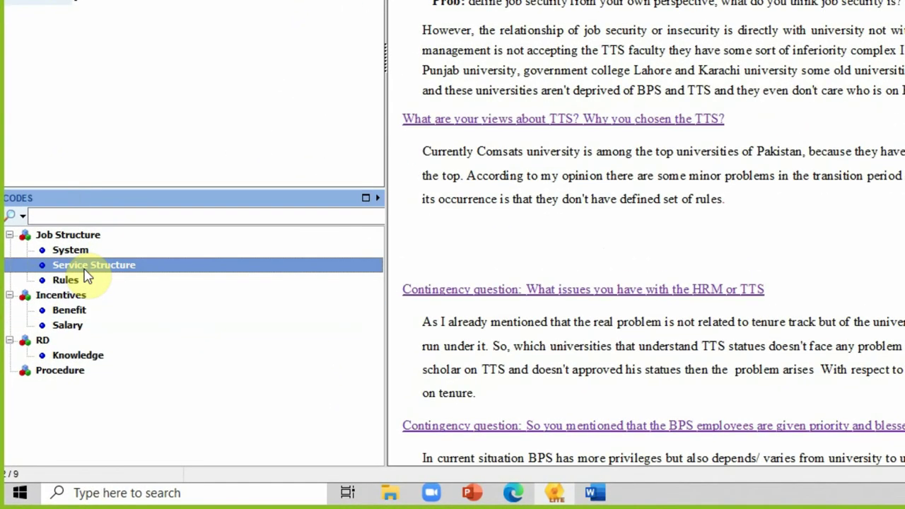
right_click(47, 372)
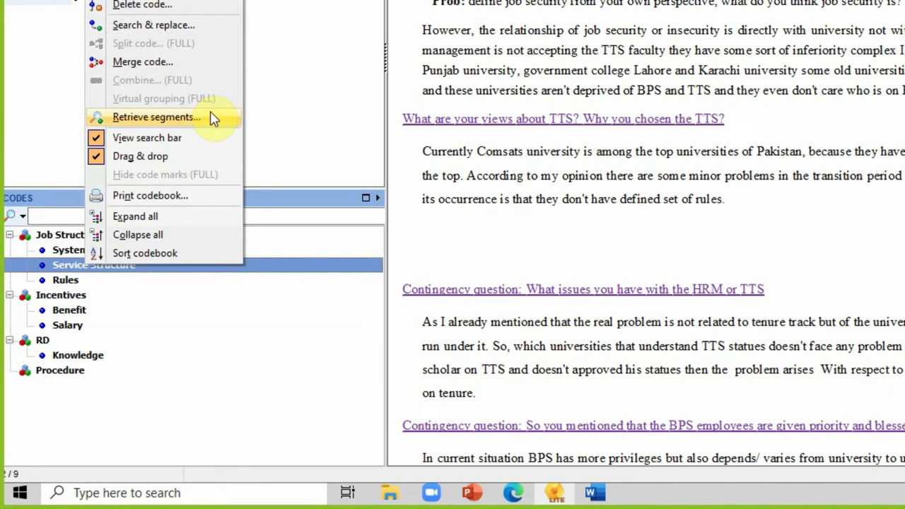
click(65, 251)
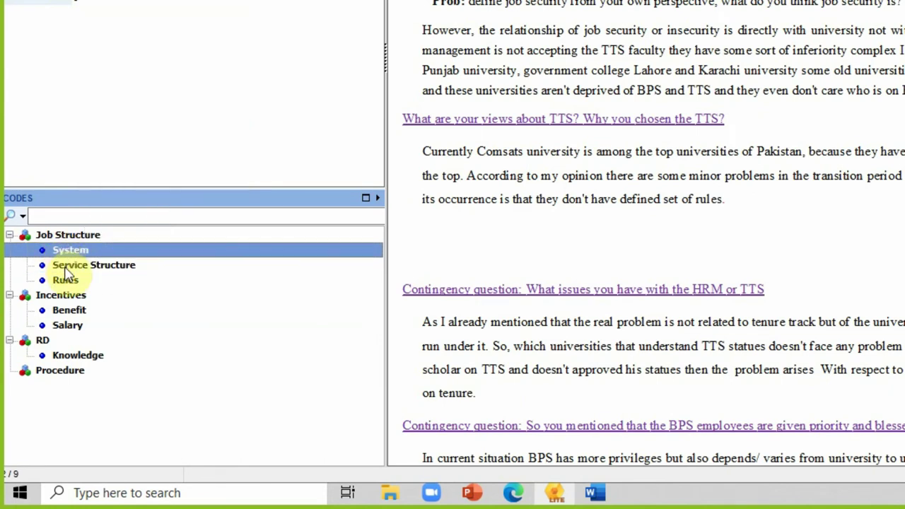
right_click(65, 267)
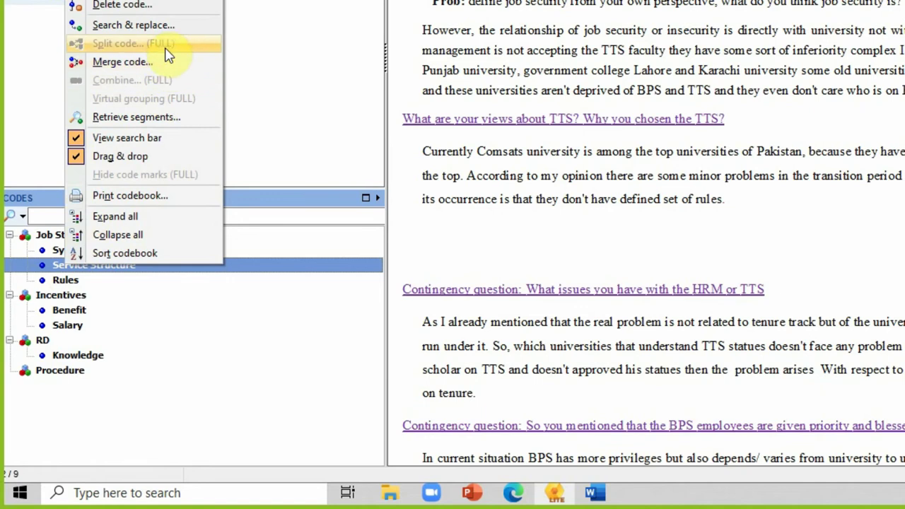
click(165, 118)
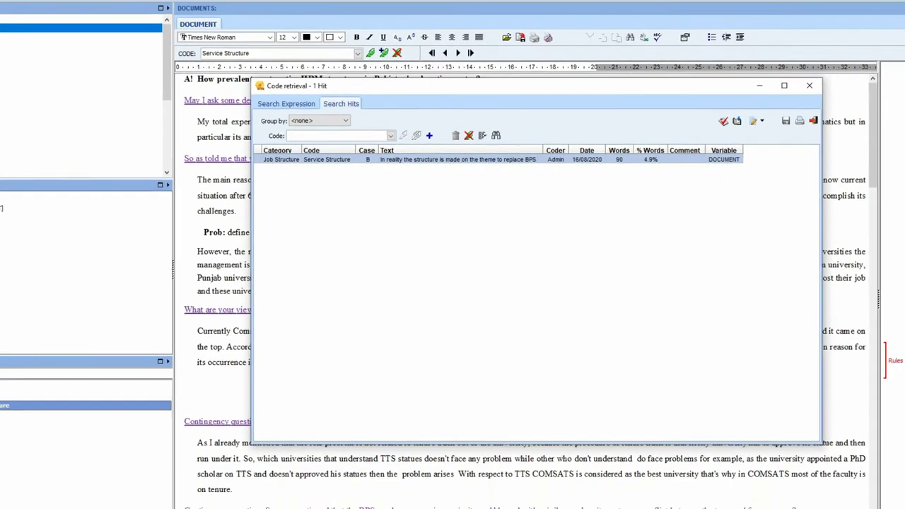
Retrieve all segments coded System and select the case F hit to view its passage
click(0, 508)
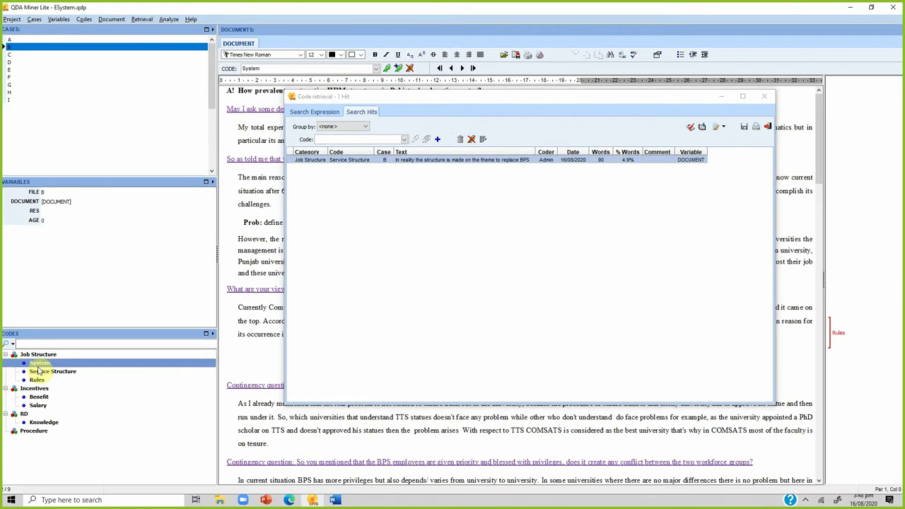
right_click(38, 367)
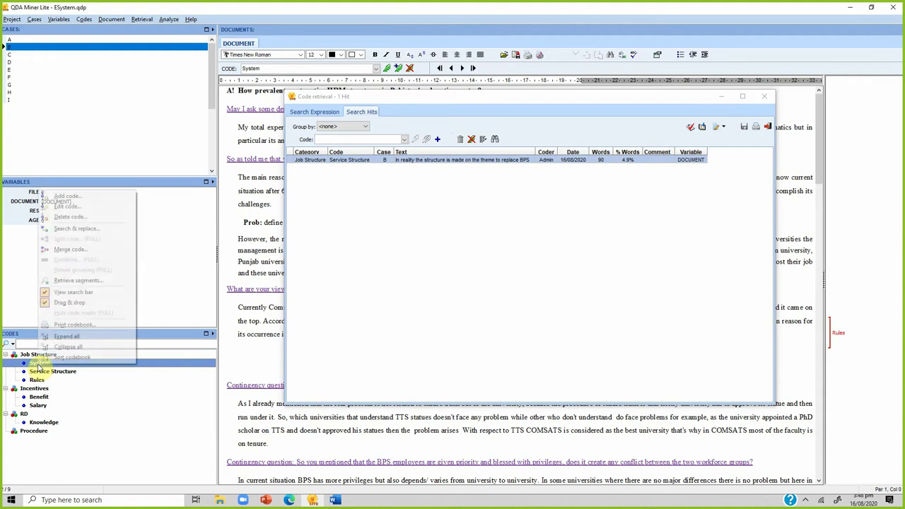
click(78, 279)
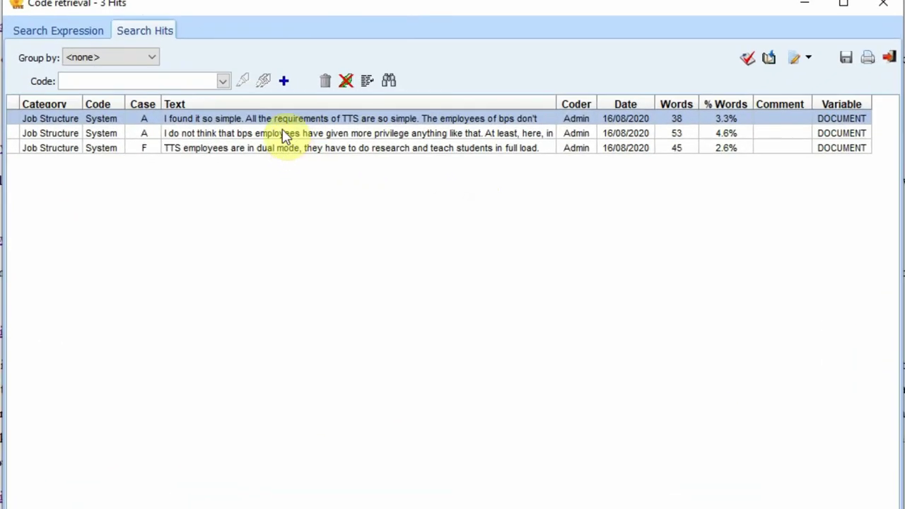
click(432, 167)
click(332, 150)
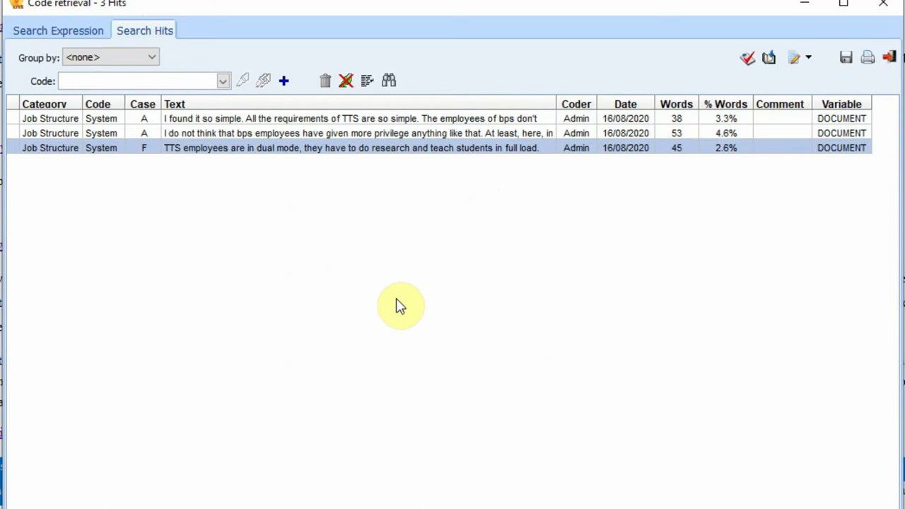
Select the second case A hit and choose Knowledge as the code to assign
right_click(364, 135)
click(329, 136)
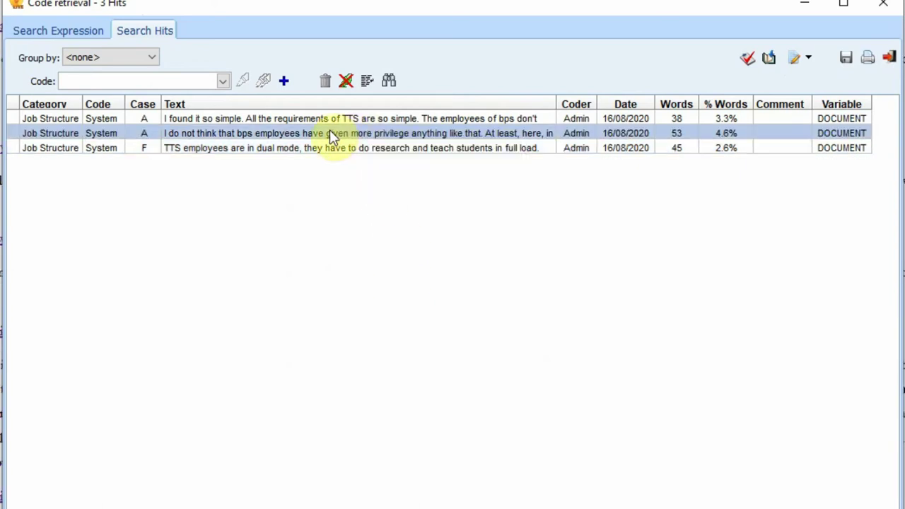
click(223, 80)
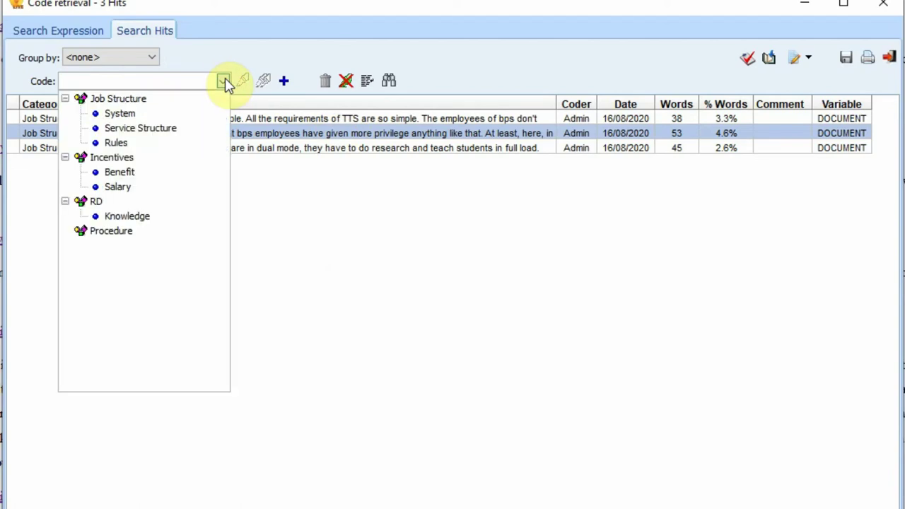
click(116, 217)
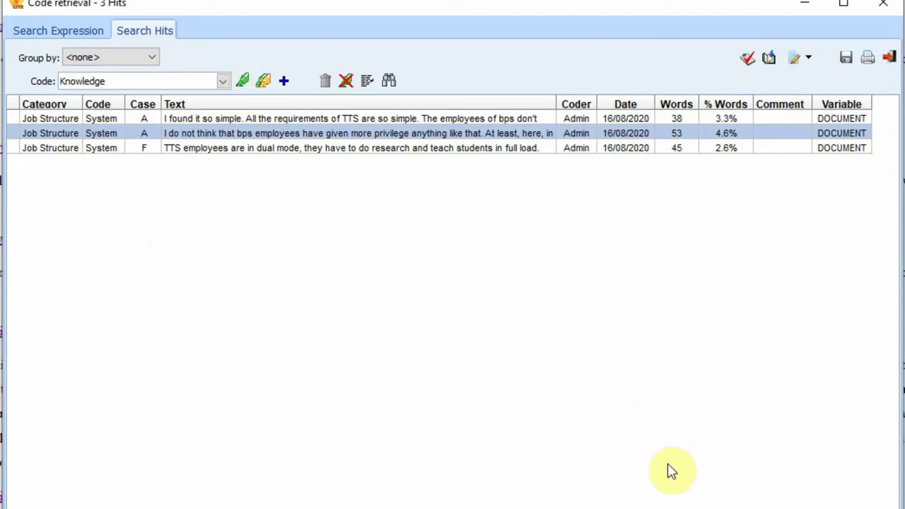
Remove the System coding from the second case A hit and close the Code retrieval window
right_click(376, 137)
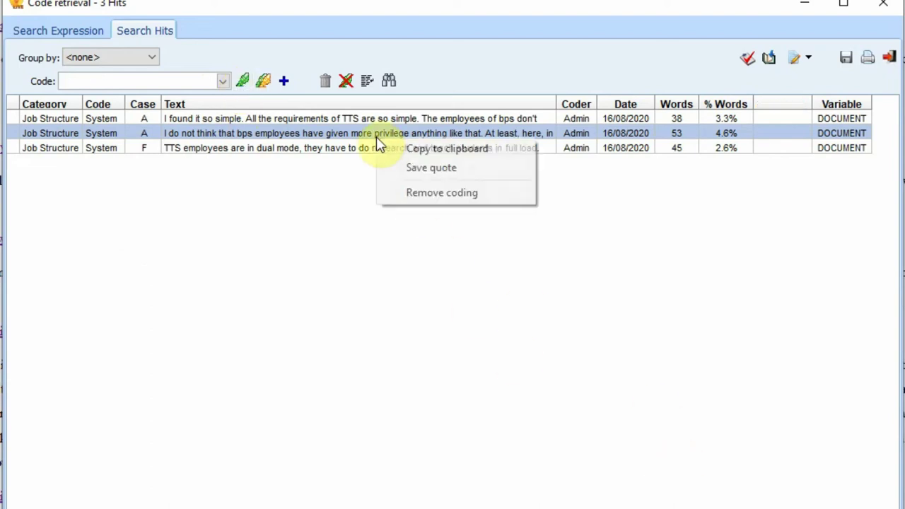
click(412, 201)
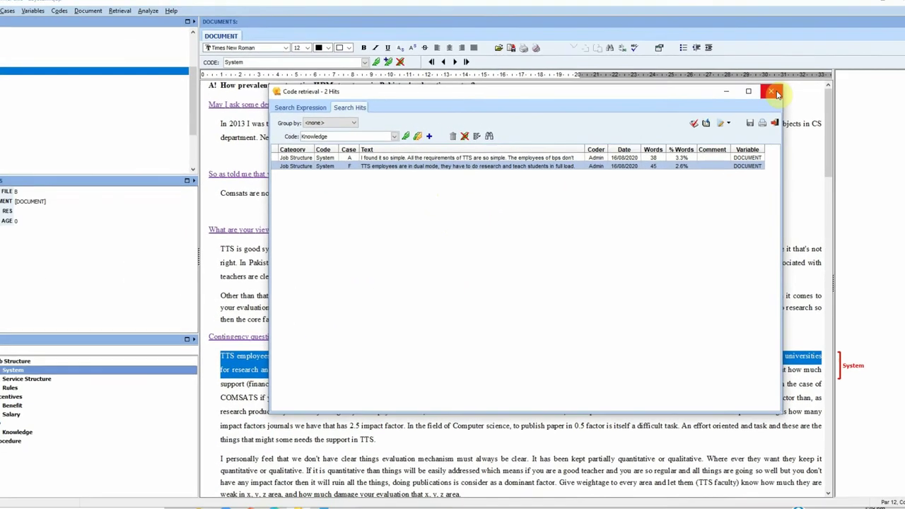
click(817, 55)
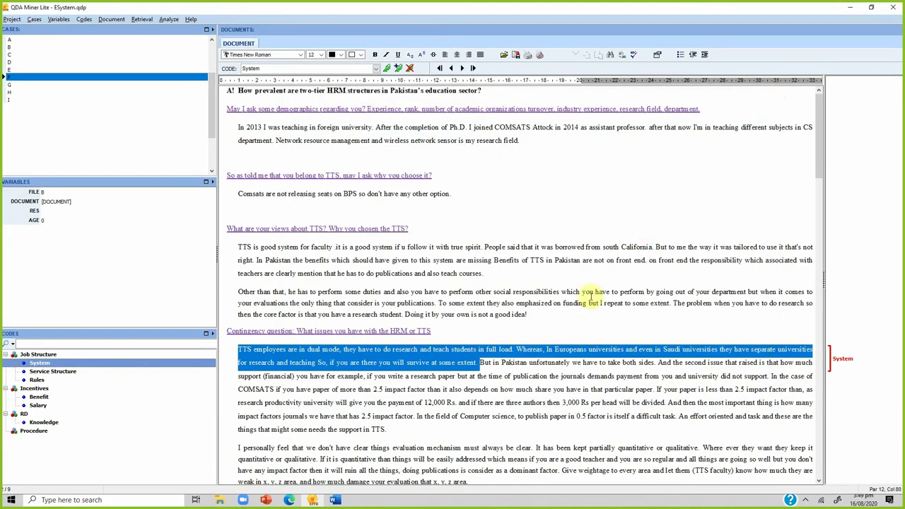
Retrieve all segments coded Salary and choose Service Structure as the code to assign
right_click(32, 405)
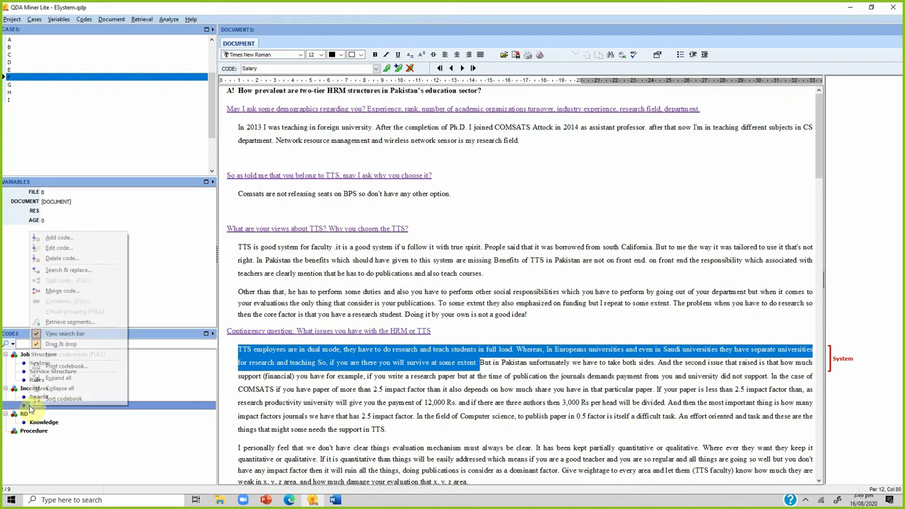
click(61, 319)
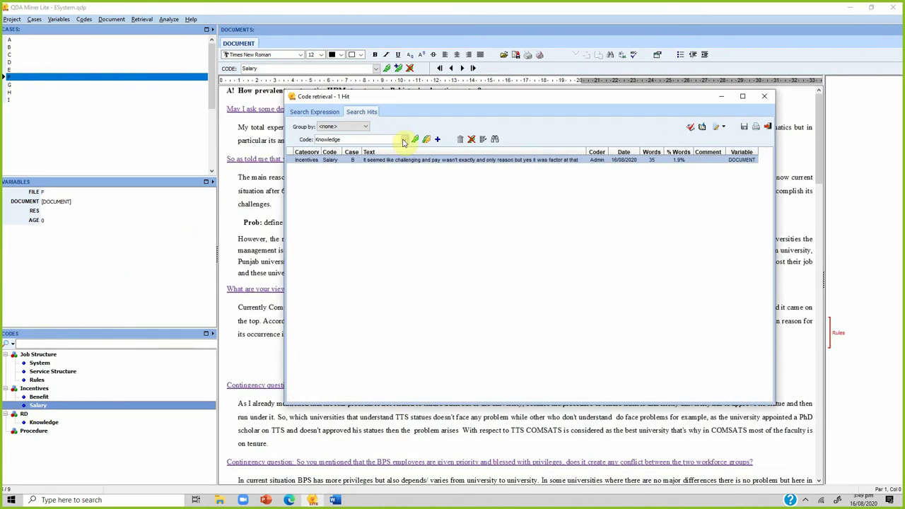
click(403, 139)
click(353, 161)
Switch the code to assign through System, Benefit and Salary back to Service Structure, and close the Code retrieval window
click(404, 139)
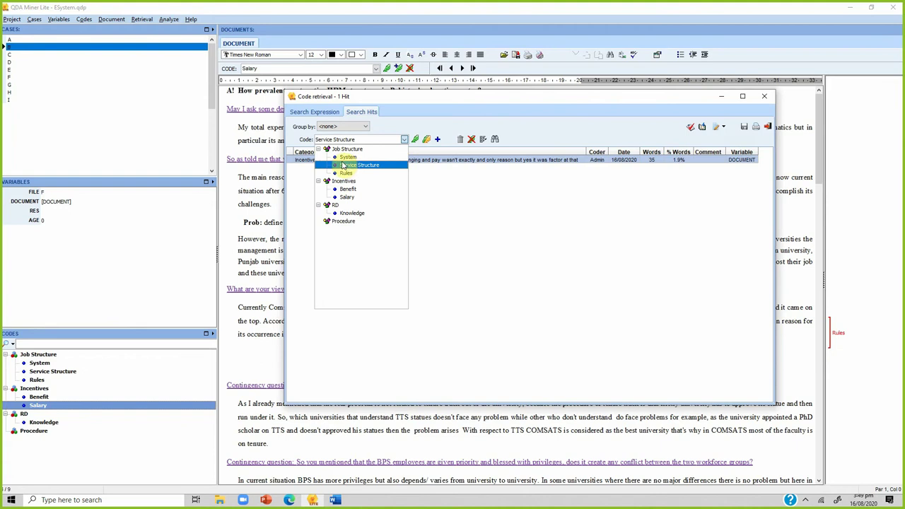
click(341, 162)
click(404, 139)
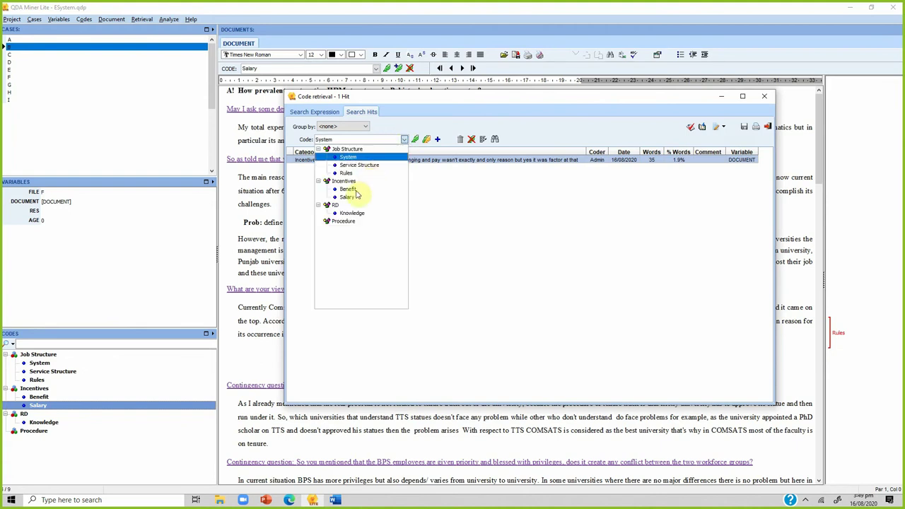
click(349, 189)
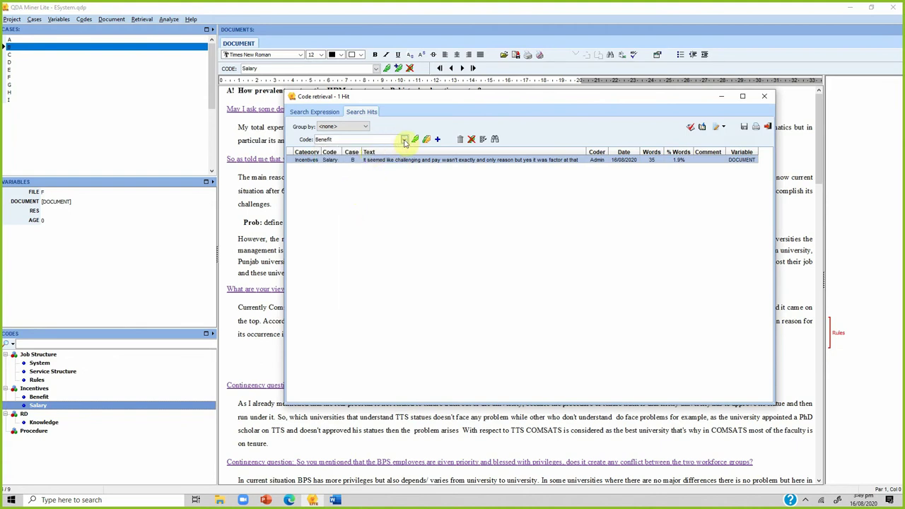
click(404, 139)
click(346, 197)
click(404, 139)
click(346, 167)
click(762, 96)
Retrieve all text segments coded Rules
right_click(41, 380)
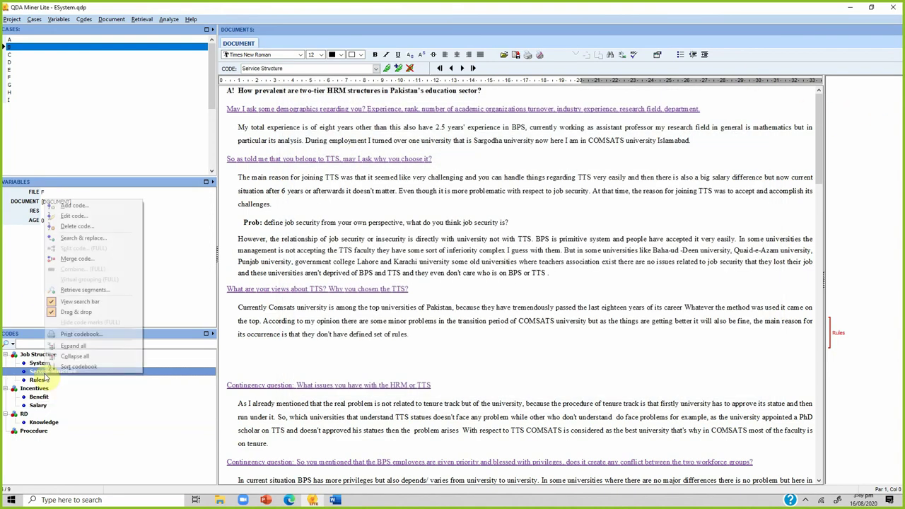
click(36, 379)
right_click(44, 377)
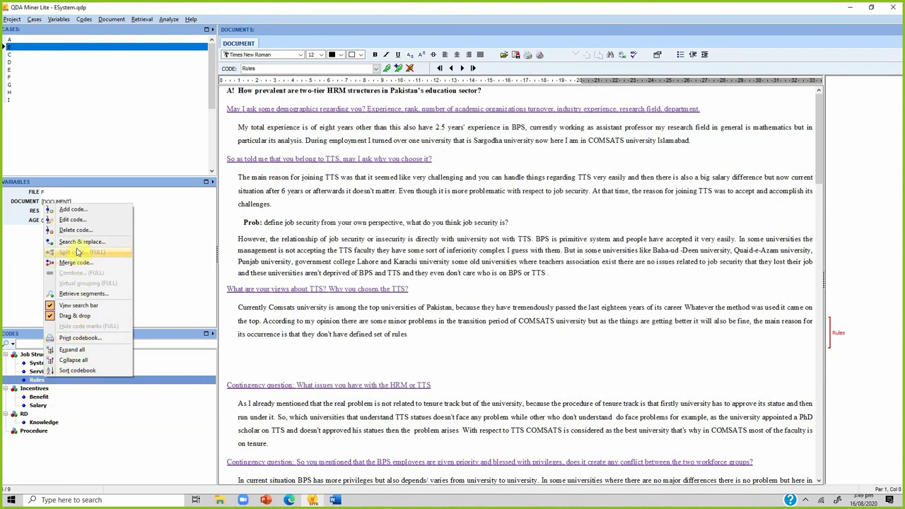
click(83, 293)
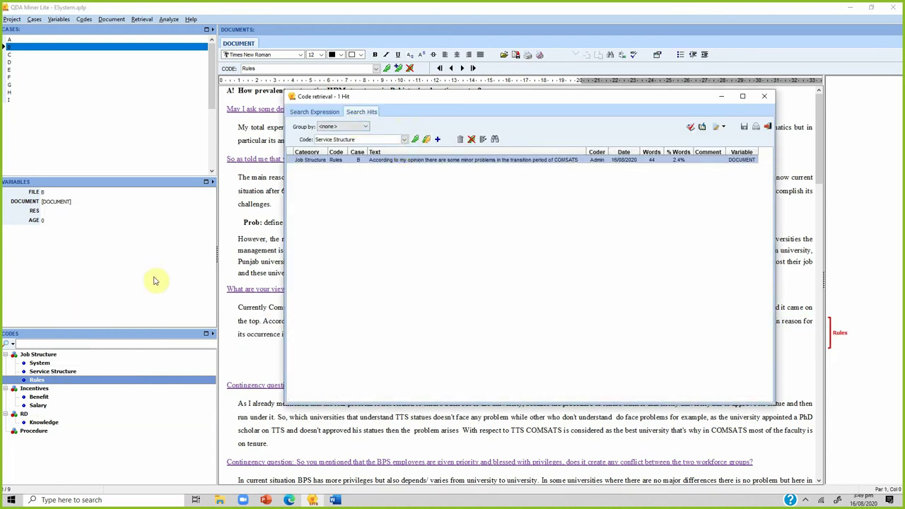
Retrieve all segments coded Benefit and widen the Text column to show more of each passage
click(39, 397)
right_click(41, 395)
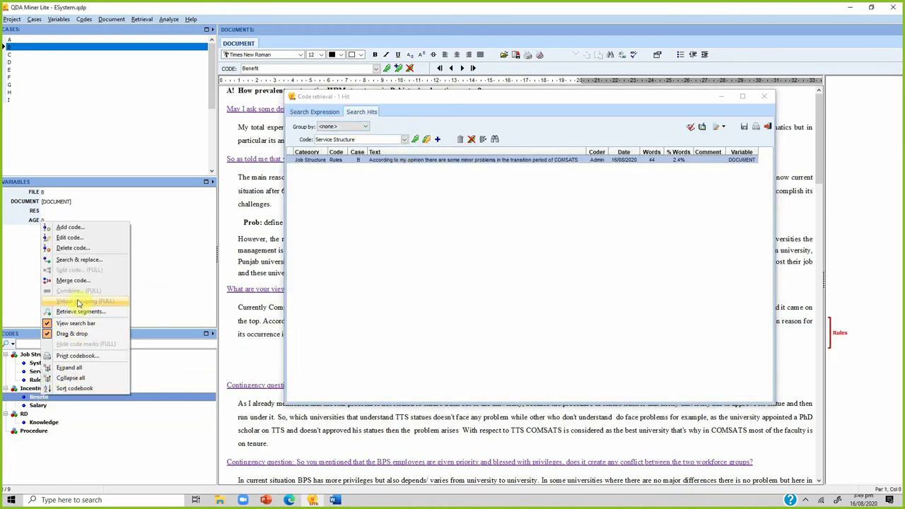
click(81, 311)
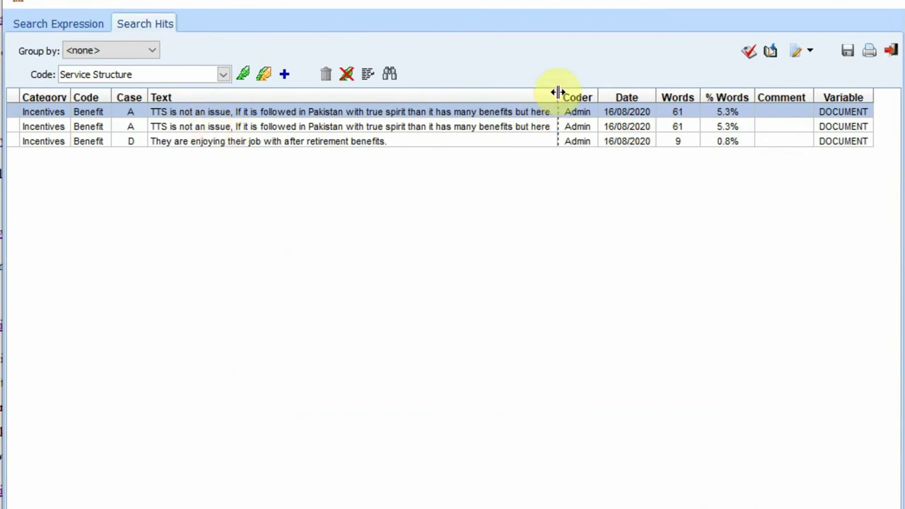
drag(558, 92, 790, 97)
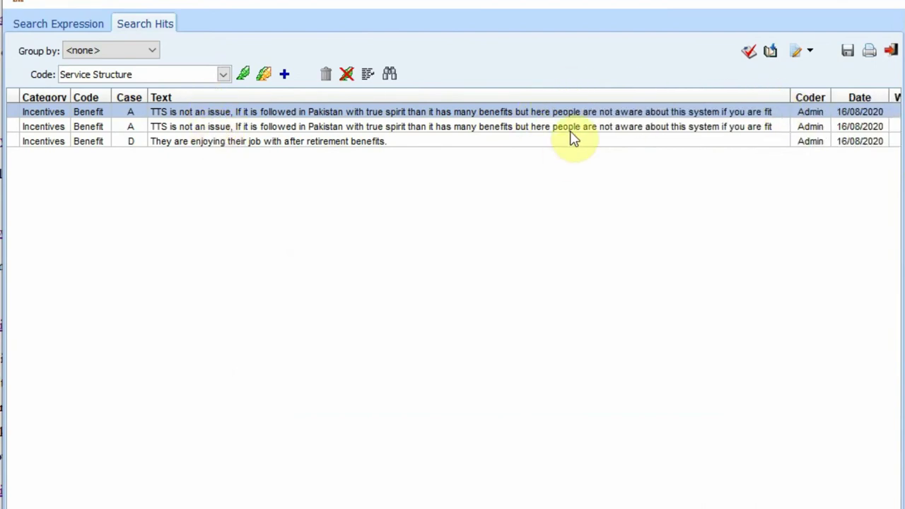
Remove the Benefit coding from the duplicate case A hit starting "TTS is not an issue"
click(481, 131)
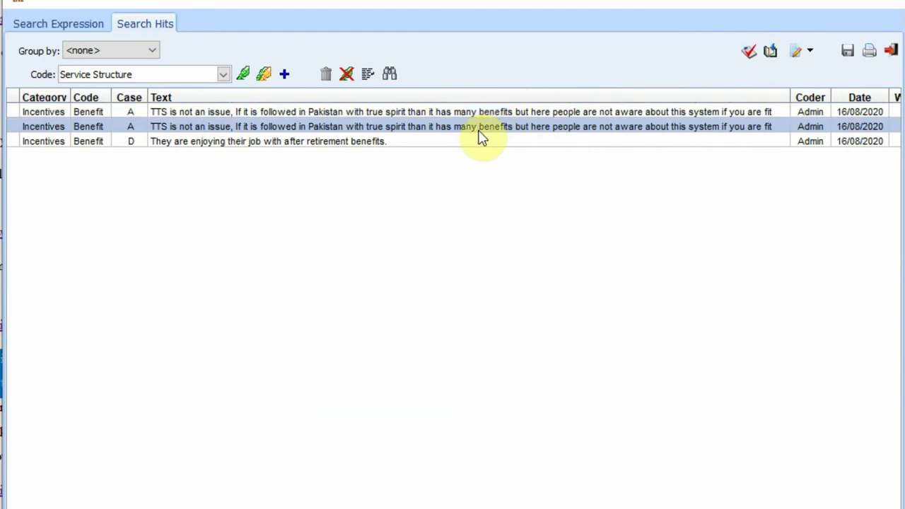
right_click(480, 135)
click(535, 190)
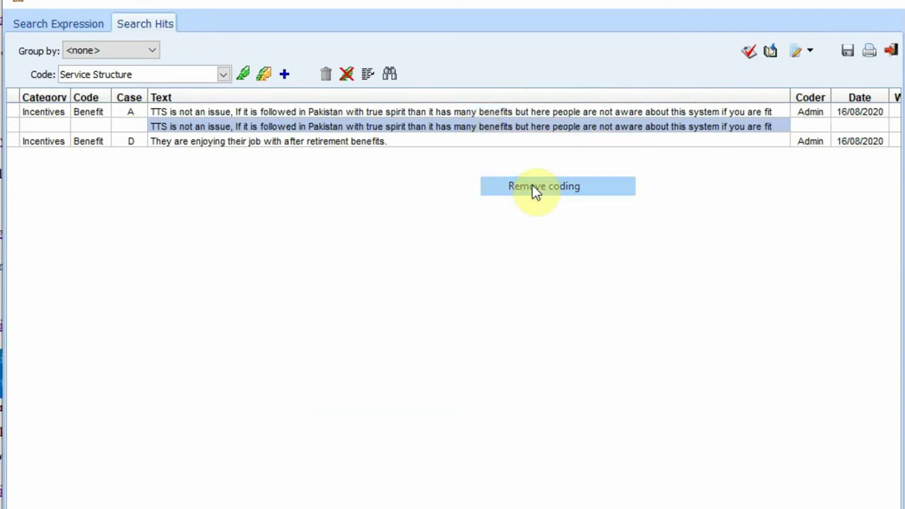
Assign the code Rules to the case D hit about after retirement benefits and close the Code retrieval window
click(224, 75)
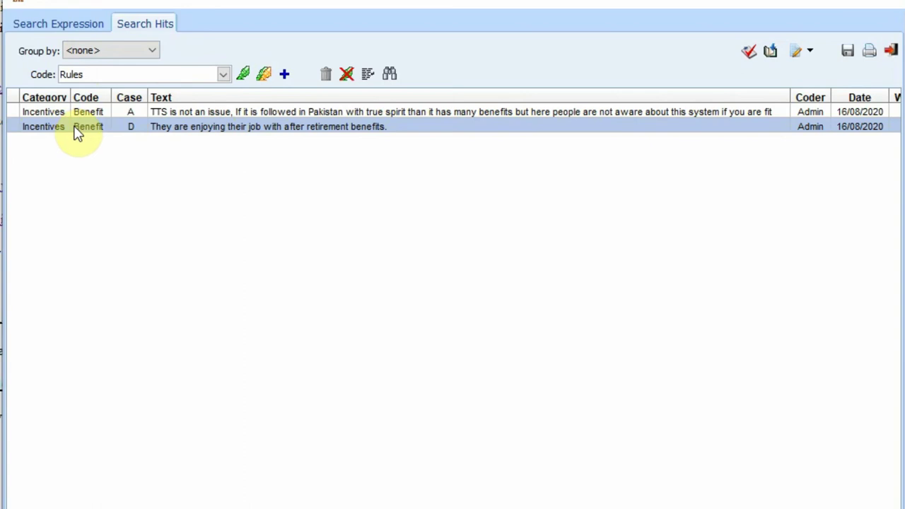
right_click(204, 128)
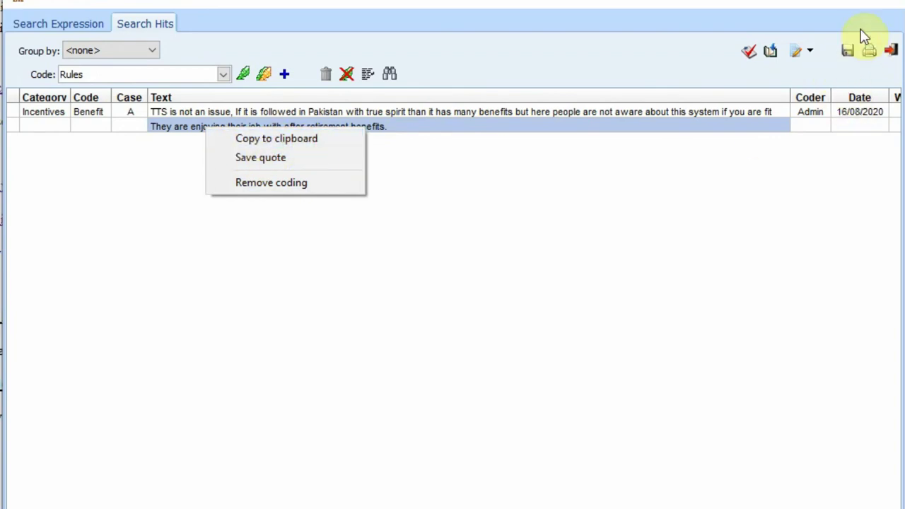
click(901, 4)
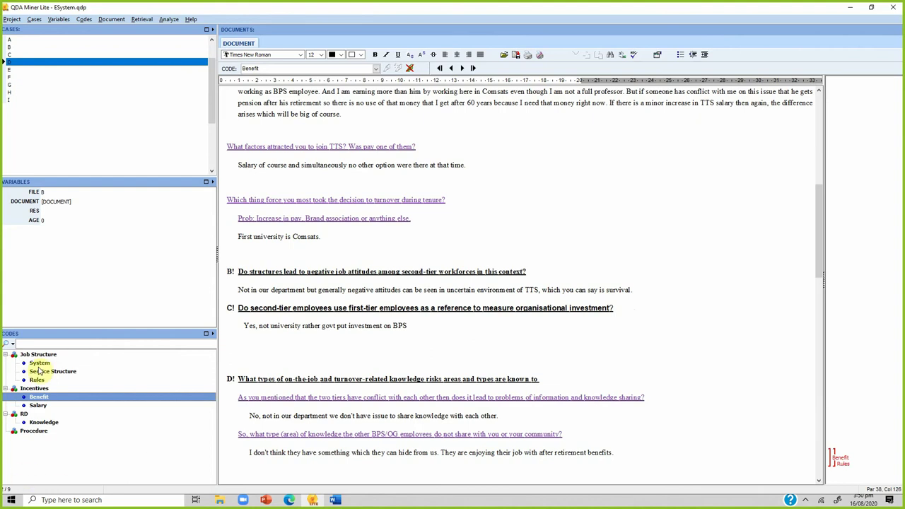
Run a Coding Frequency search on the codes System, Service Structure, Rules, Benefit, Salary and Knowledge, and close the results window
click(169, 19)
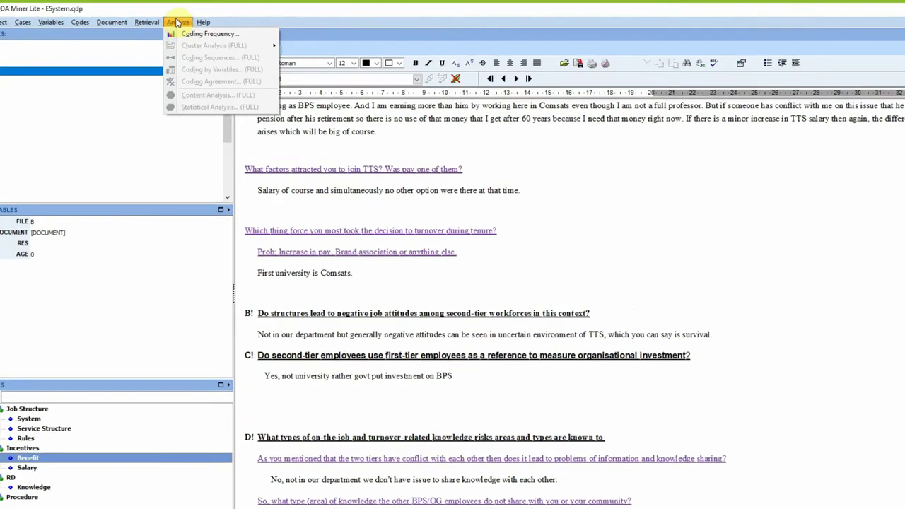
click(187, 29)
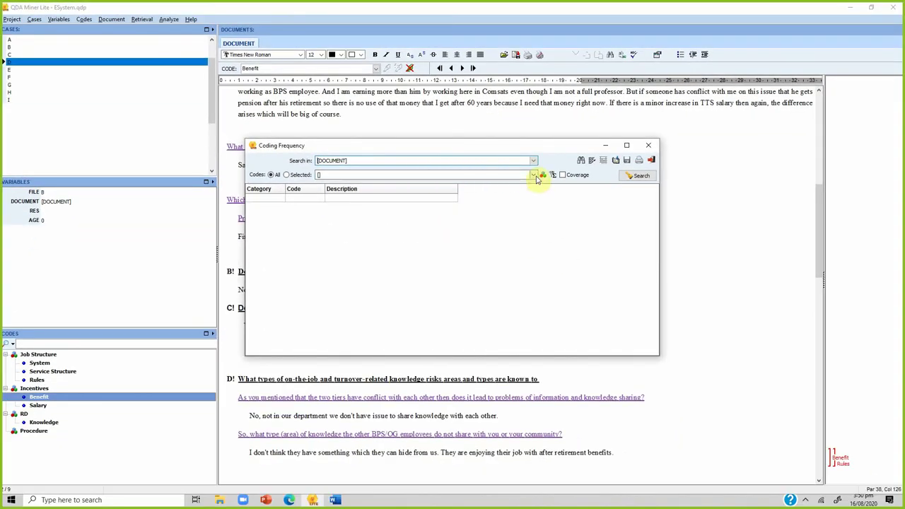
click(534, 175)
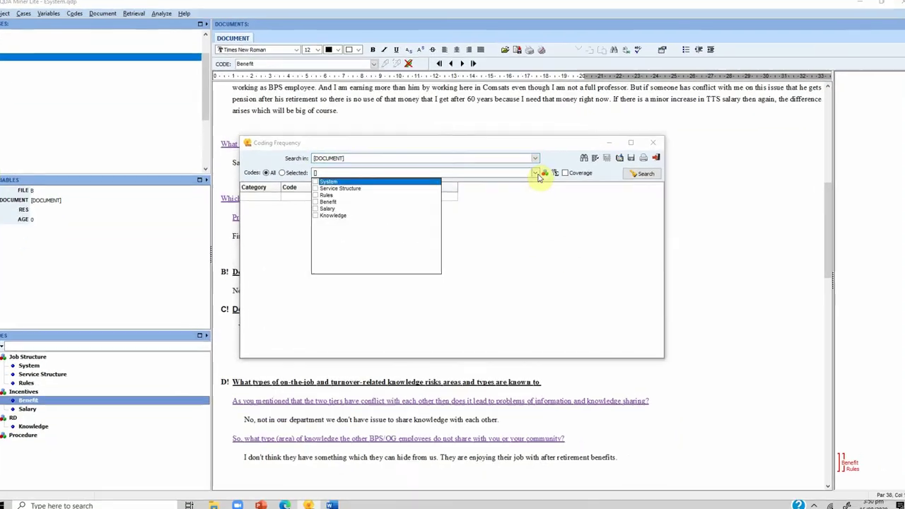
click(319, 185)
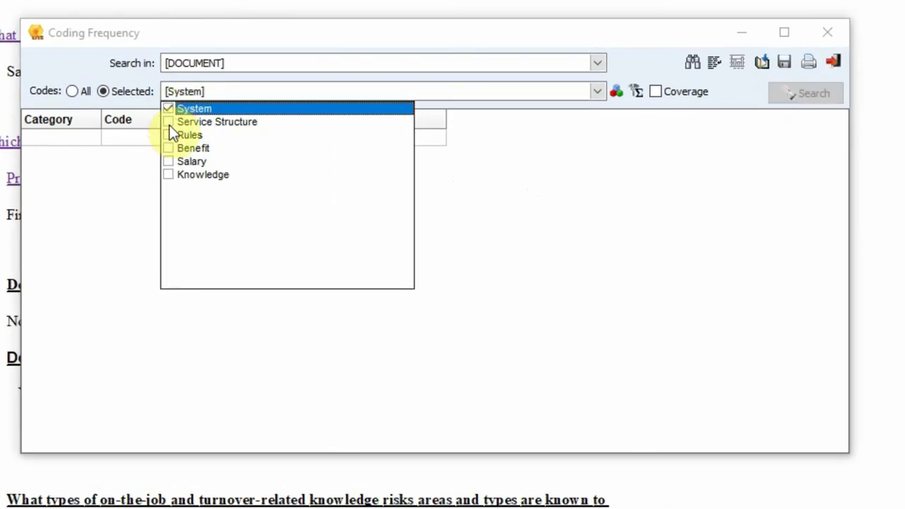
click(168, 122)
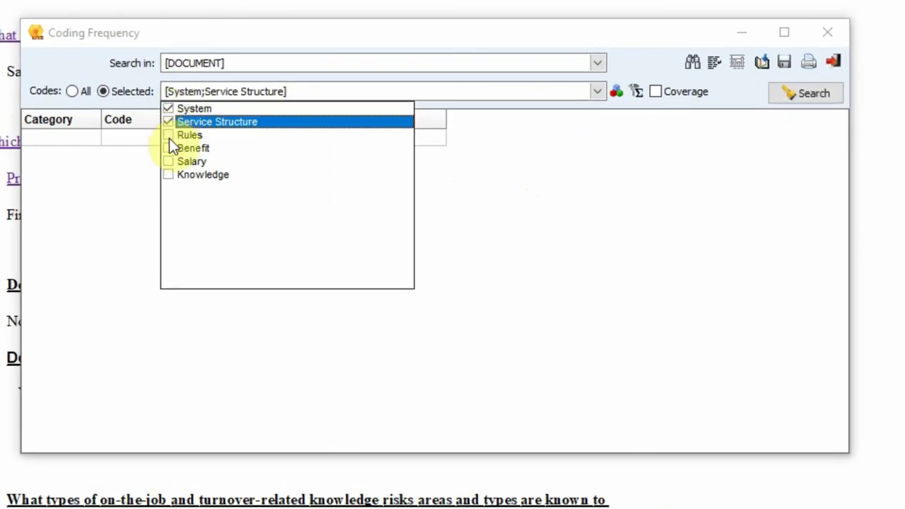
click(168, 134)
click(168, 147)
click(169, 162)
click(168, 175)
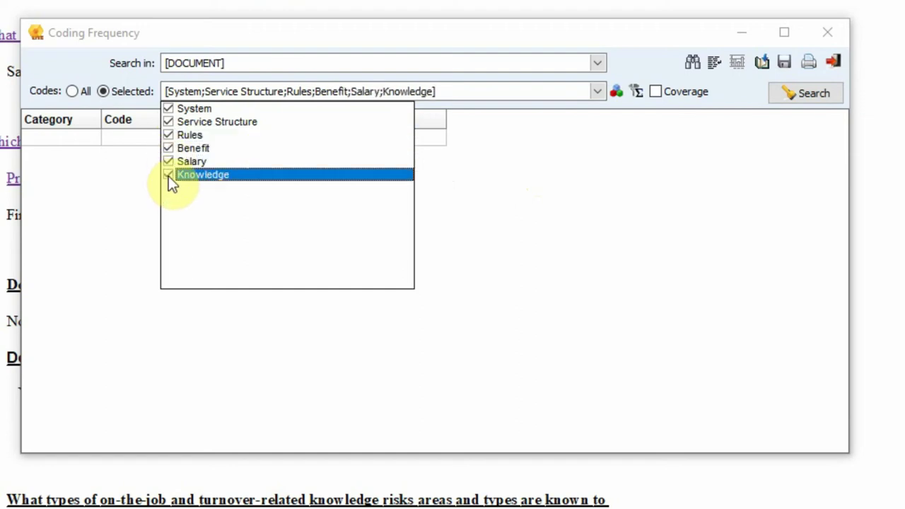
click(779, 87)
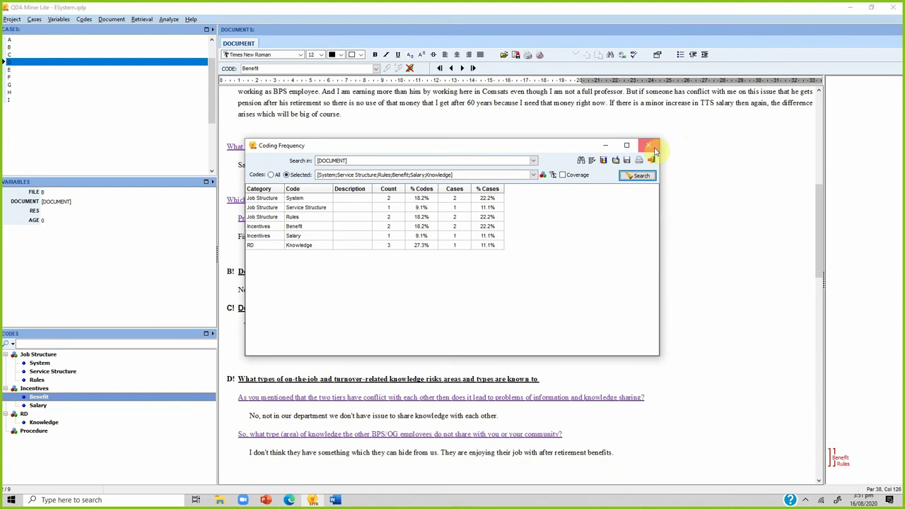
click(649, 145)
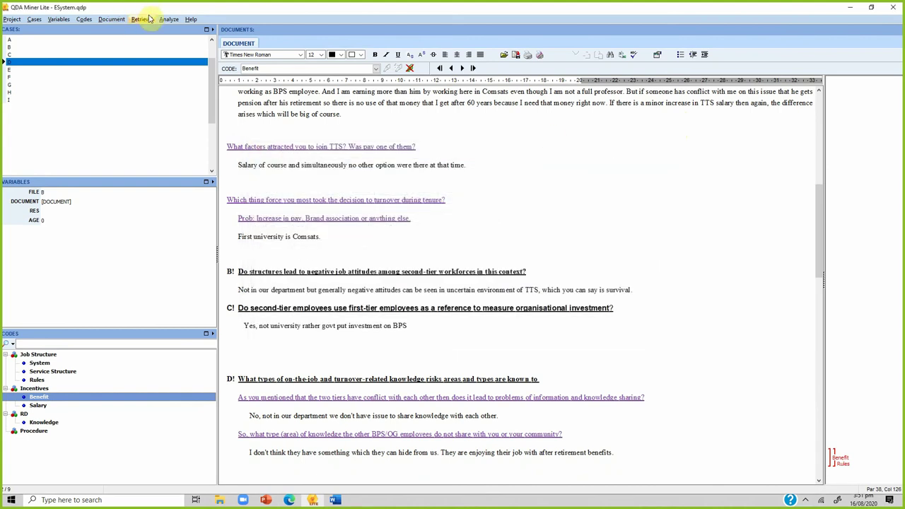
click(144, 19)
mouse_move(177, 21)
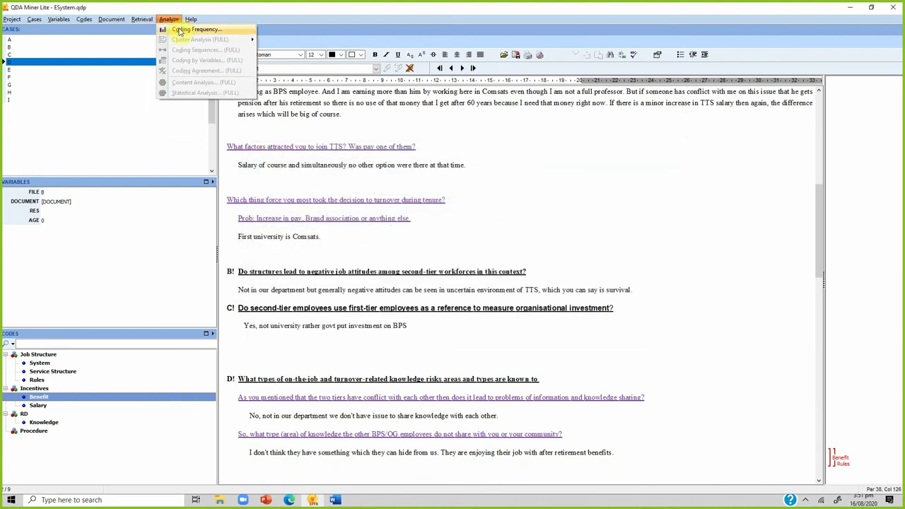
mouse_move(141, 17)
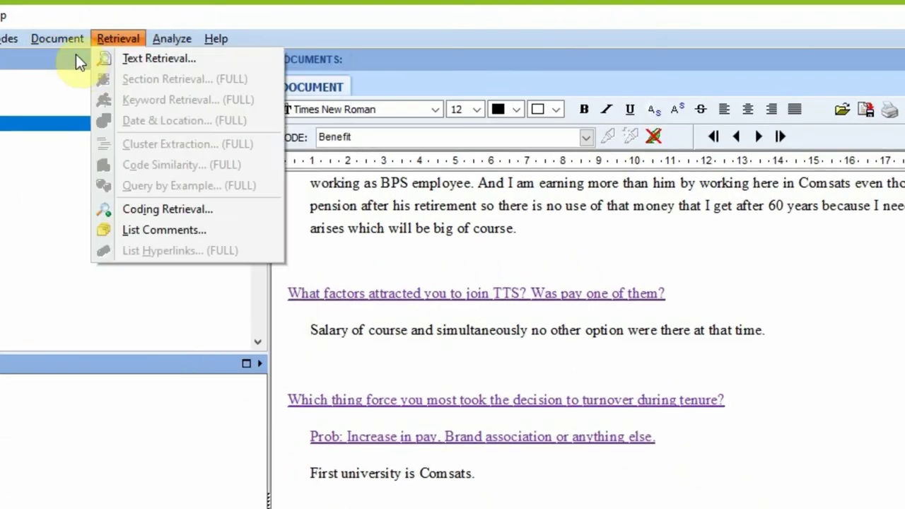
click(77, 62)
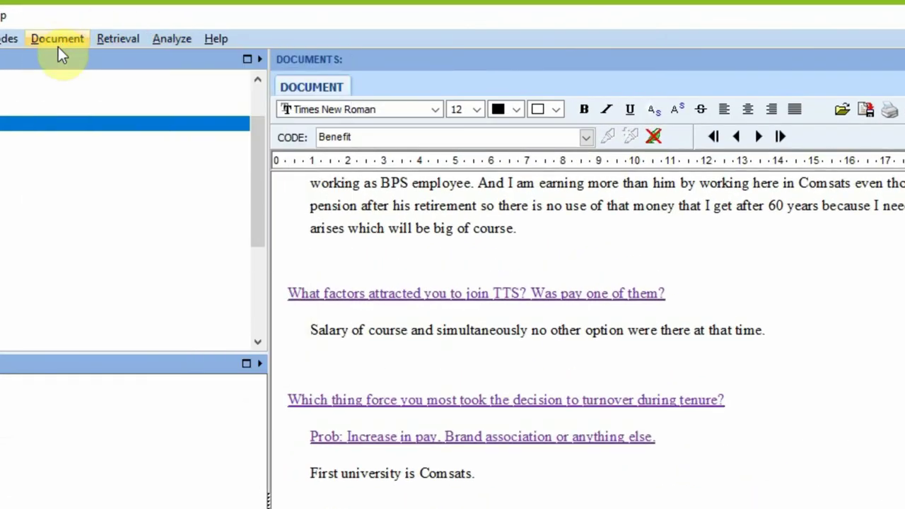
Set the coded text display to Dim text
click(69, 41)
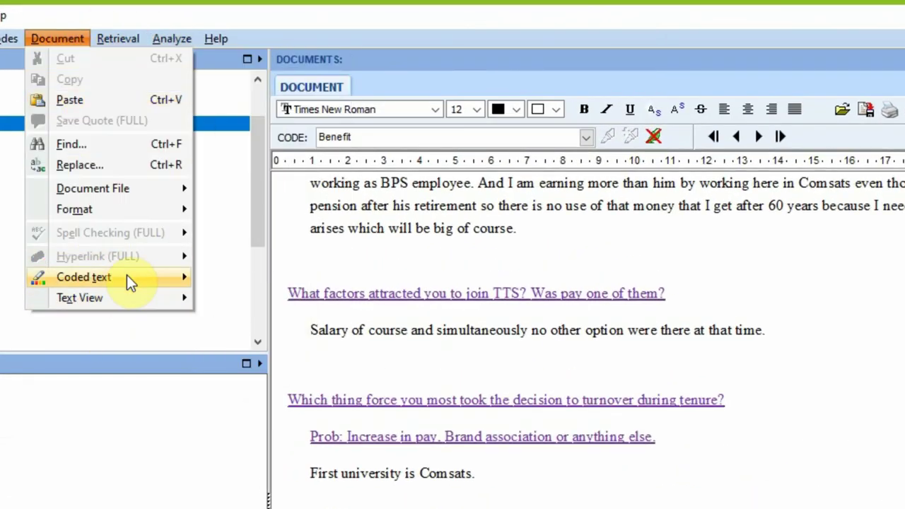
mouse_move(127, 277)
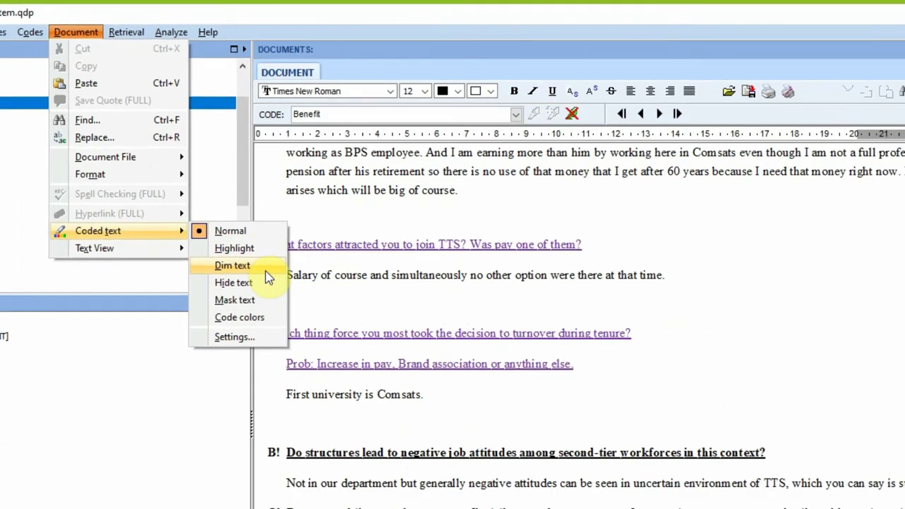
click(234, 212)
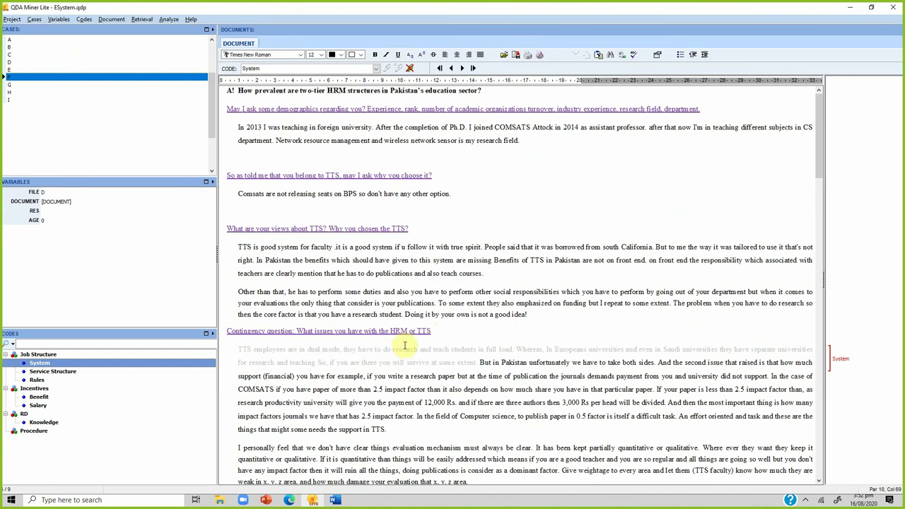
Set the coded text highlight to a Purple font on a Teal background, and apply code colors to the background
click(120, 20)
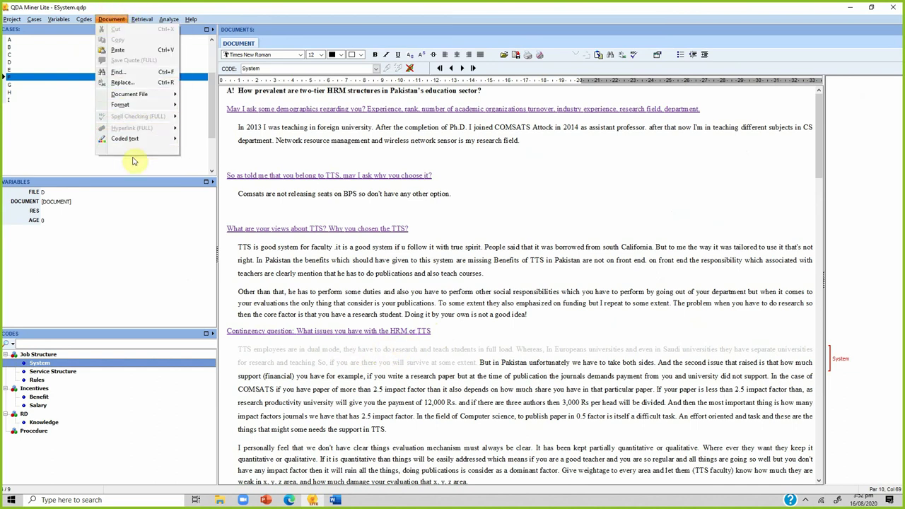
mouse_move(133, 150)
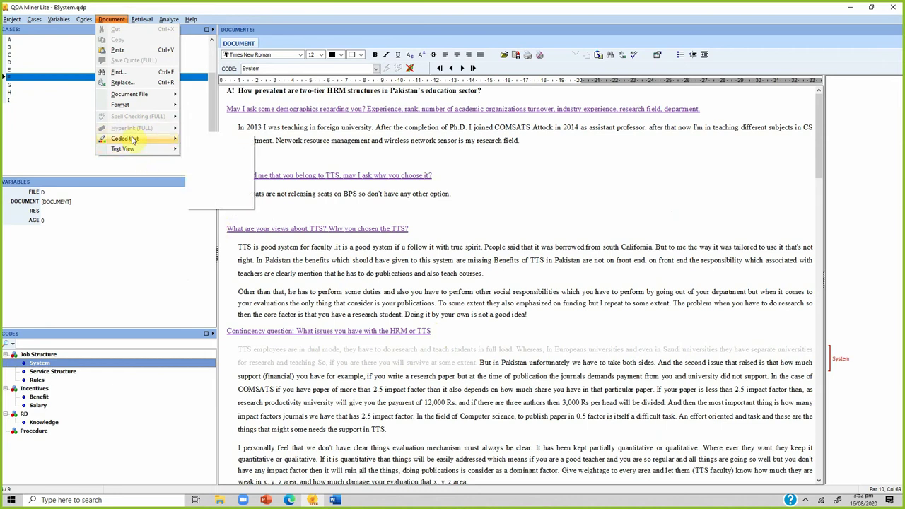
mouse_move(163, 141)
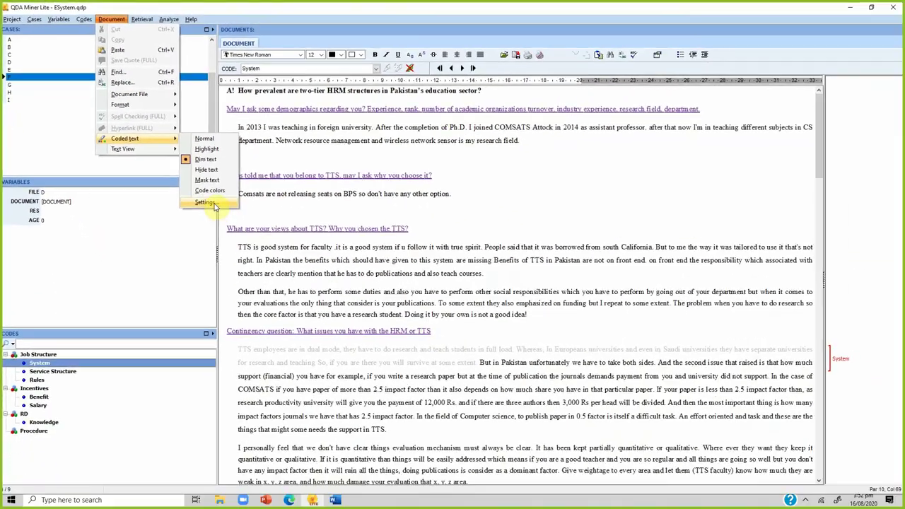
click(211, 203)
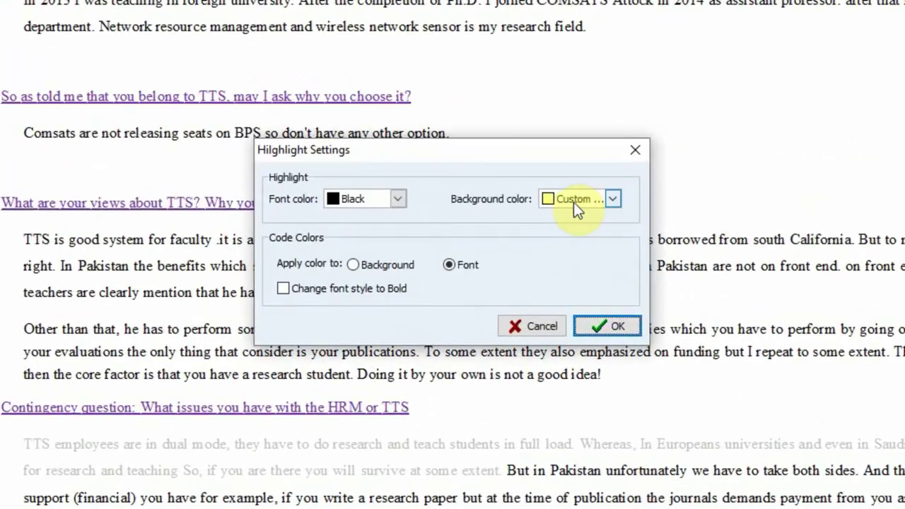
click(344, 202)
click(345, 196)
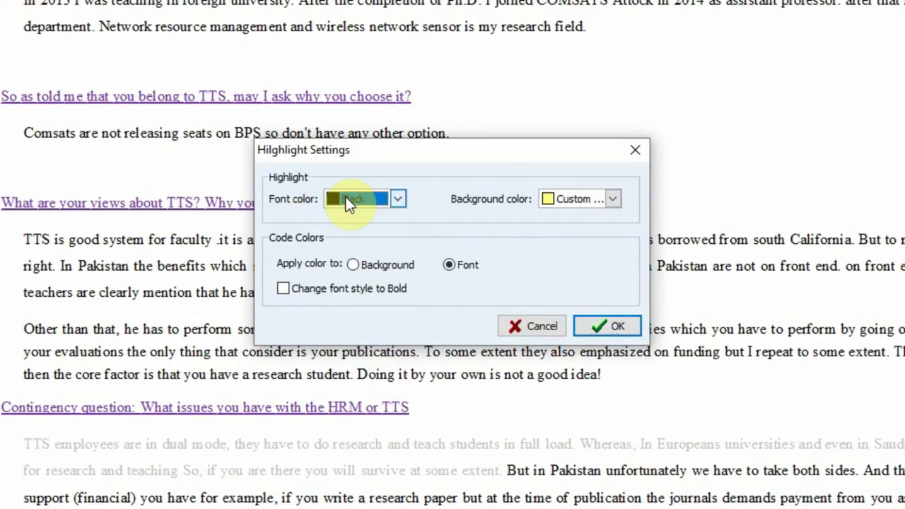
click(345, 197)
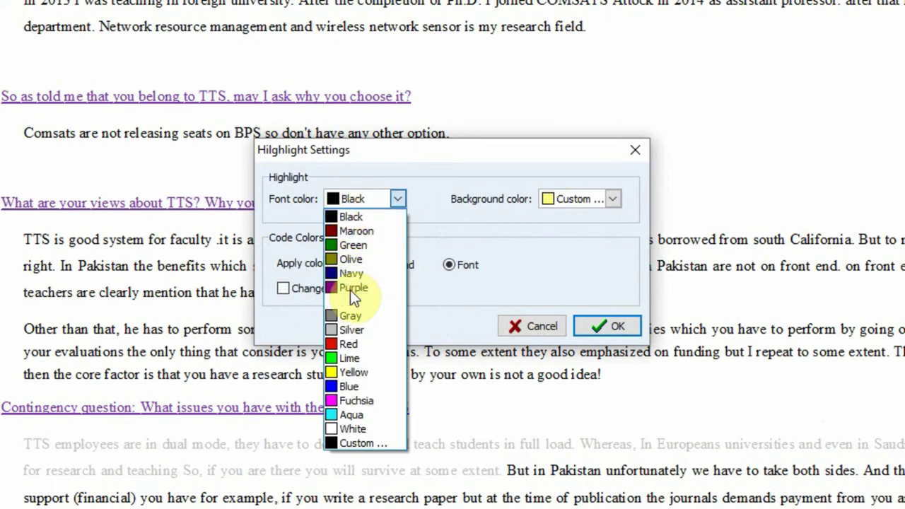
click(350, 289)
click(570, 199)
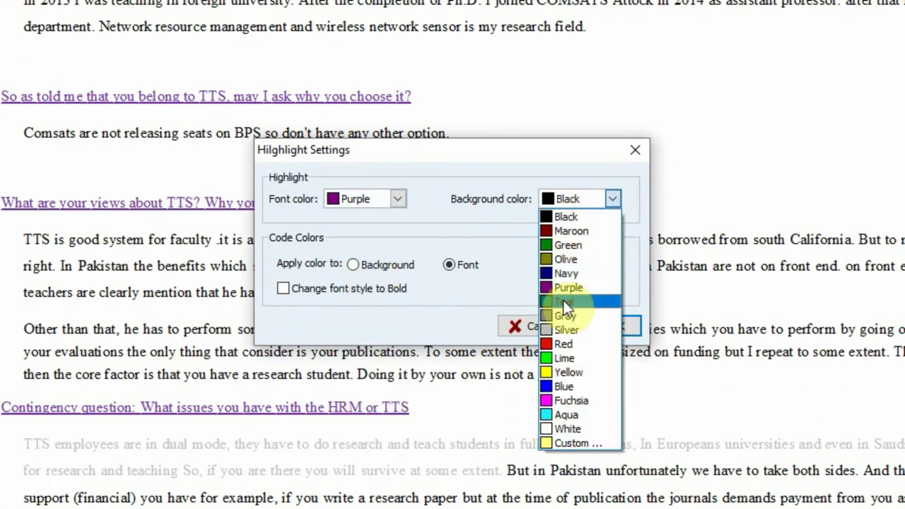
click(563, 301)
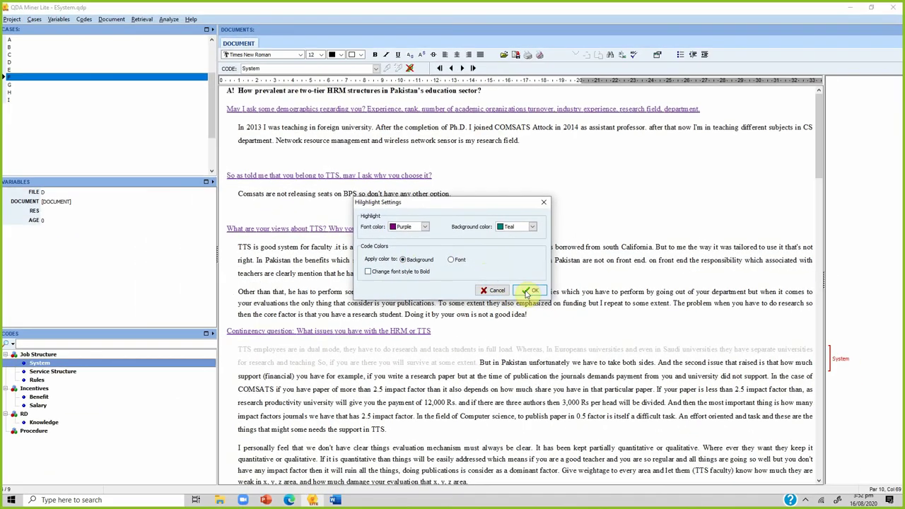
click(605, 326)
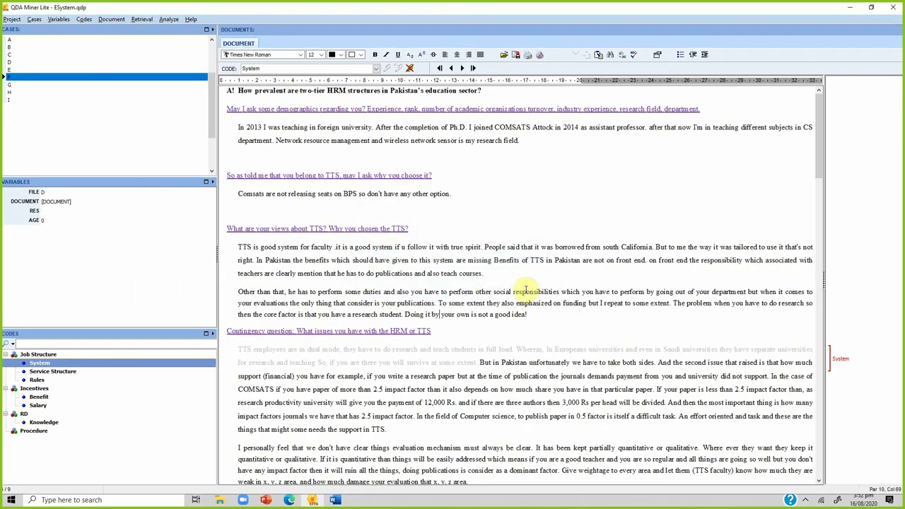
Set the coded text display to Code colors
click(115, 20)
mouse_move(126, 139)
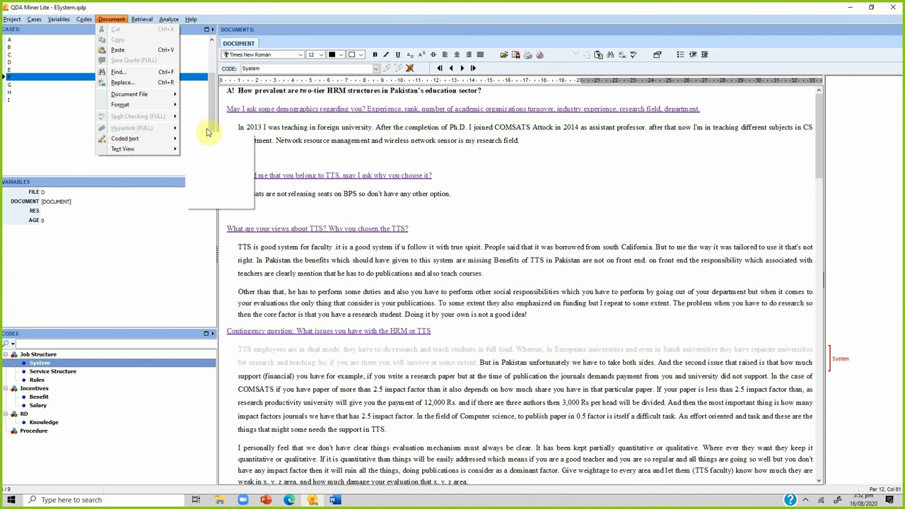
click(205, 193)
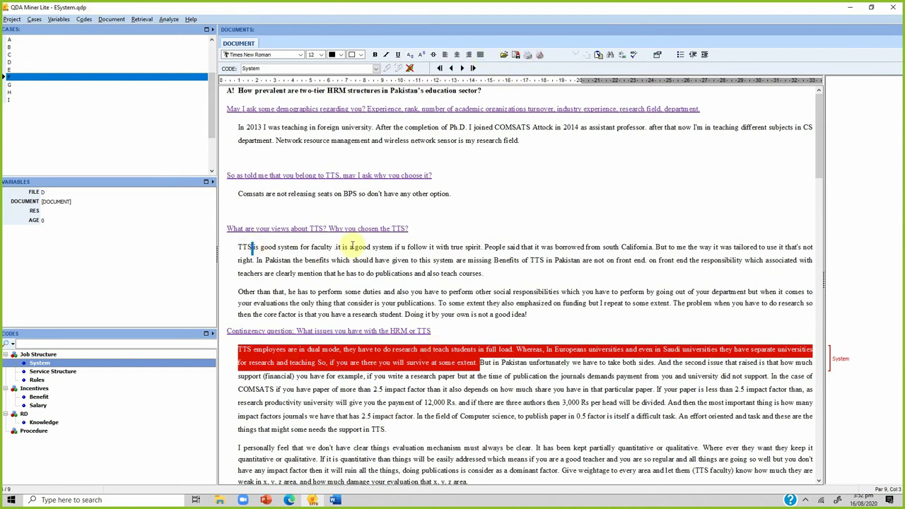
drag(352, 244, 427, 260)
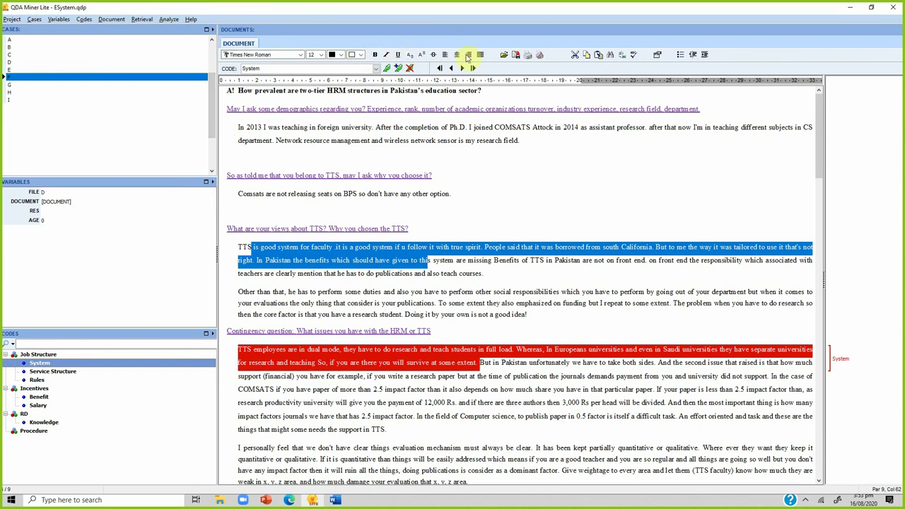
click(461, 376)
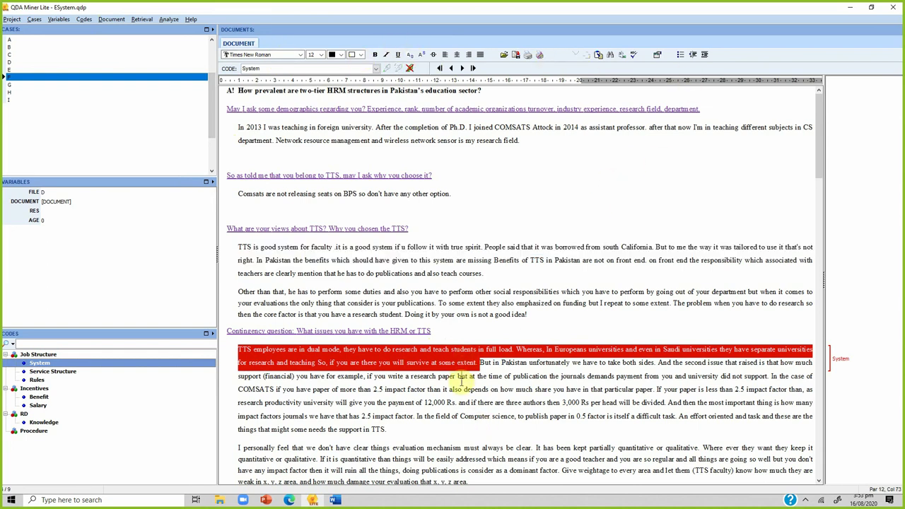
click(612, 58)
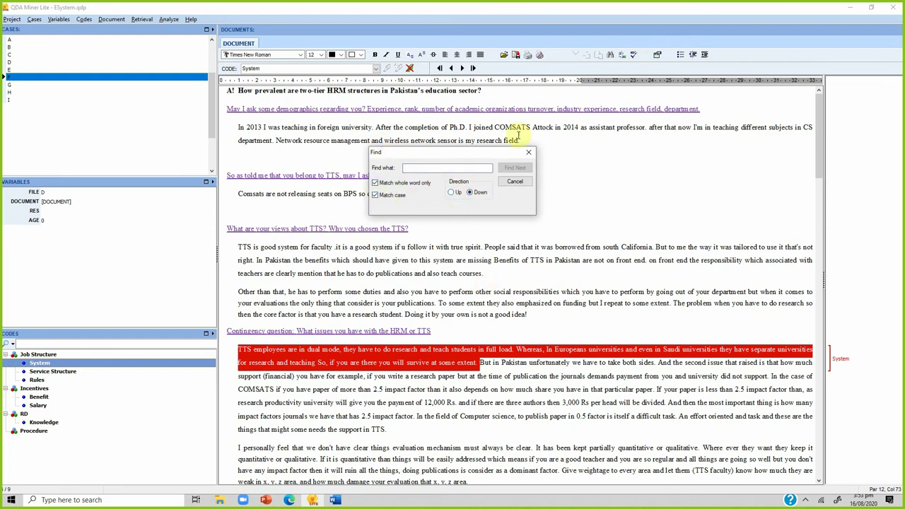
click(531, 153)
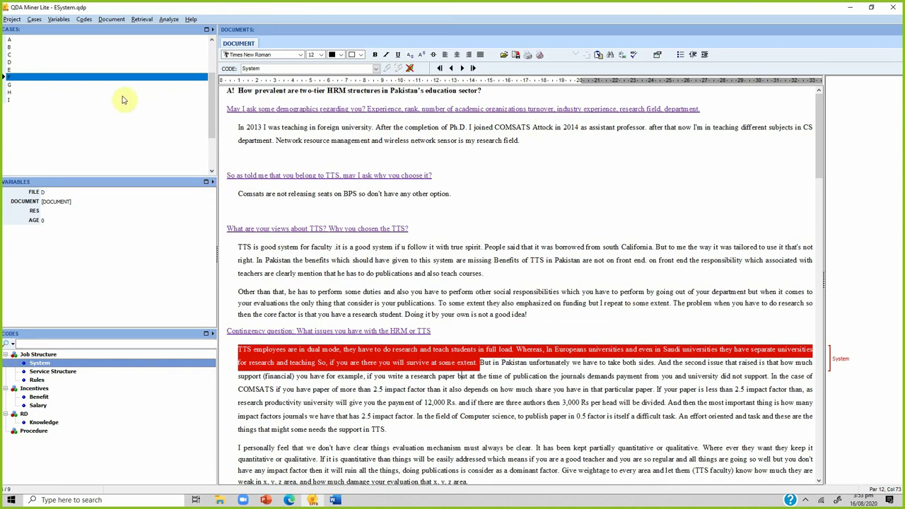
click(169, 19)
click(307, 272)
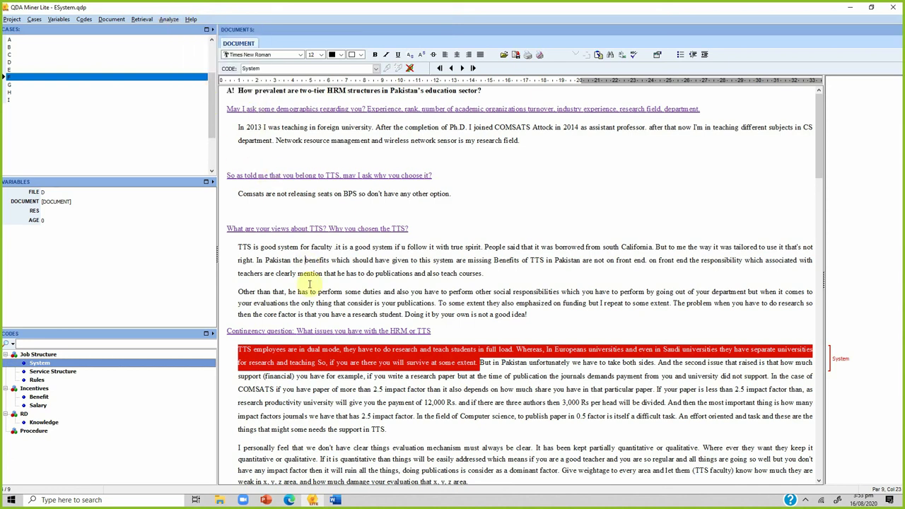
right_click(48, 363)
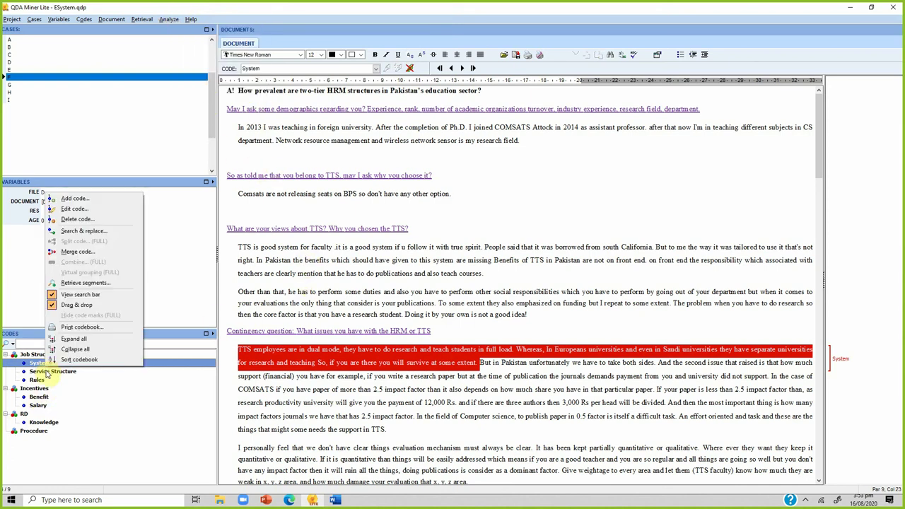
click(85, 327)
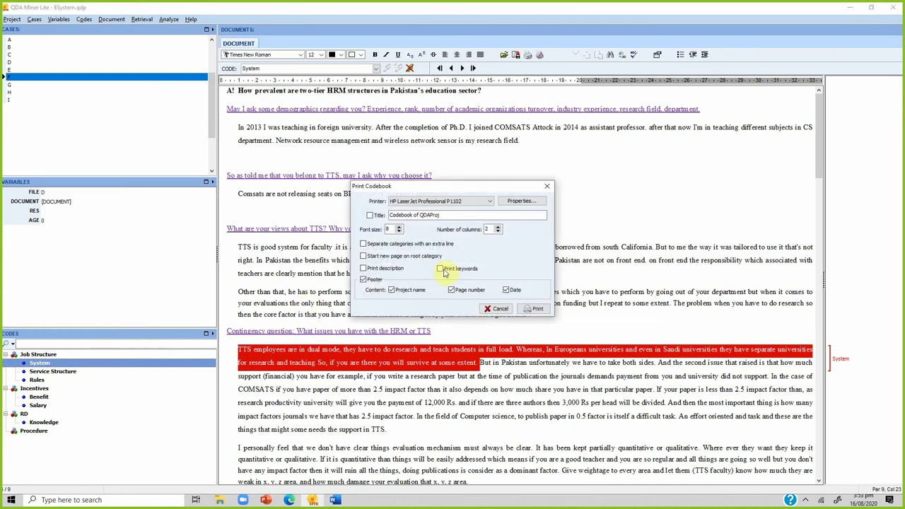
click(546, 187)
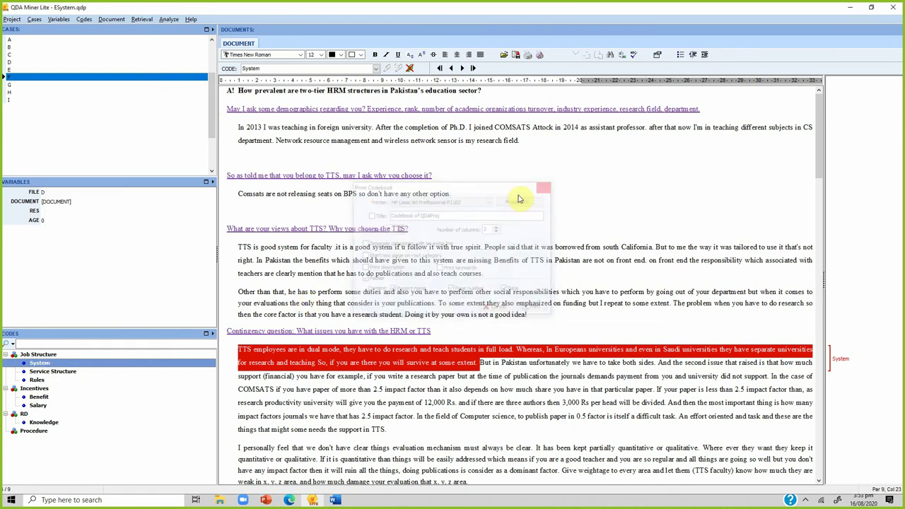
Open the codebook print settings, choose Microsoft Print to PDF as the printer, and close the dialog without printing
right_click(59, 360)
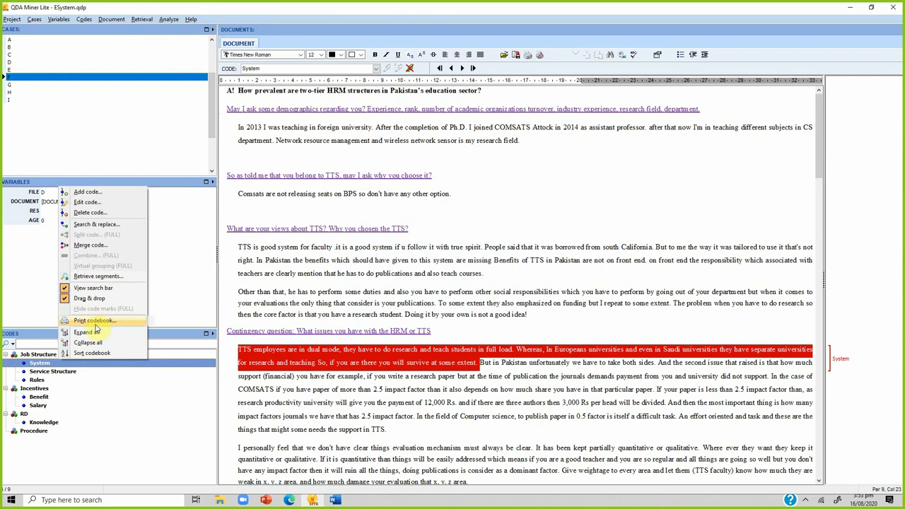
click(95, 321)
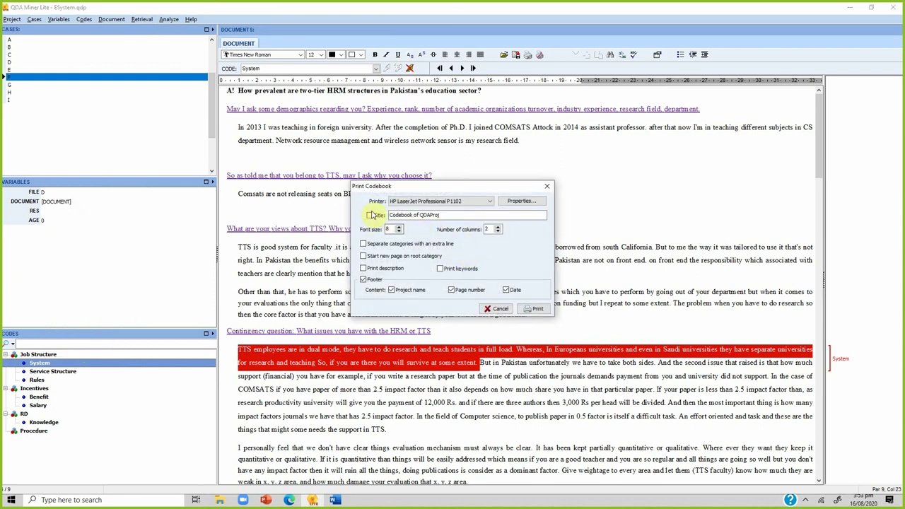
click(370, 216)
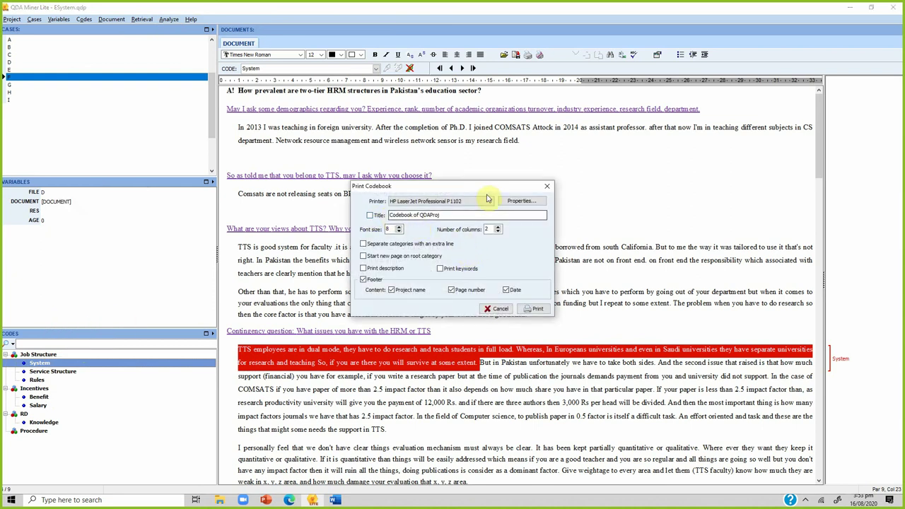
click(460, 200)
click(452, 223)
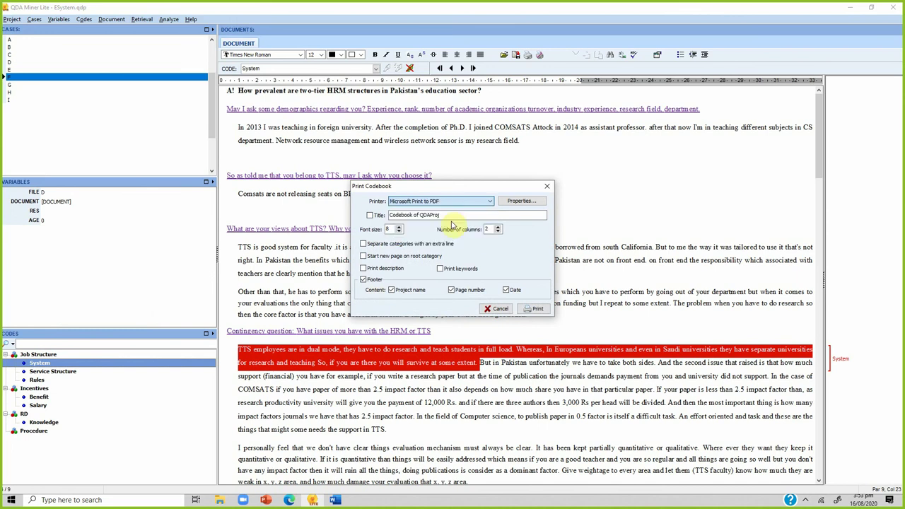
click(450, 204)
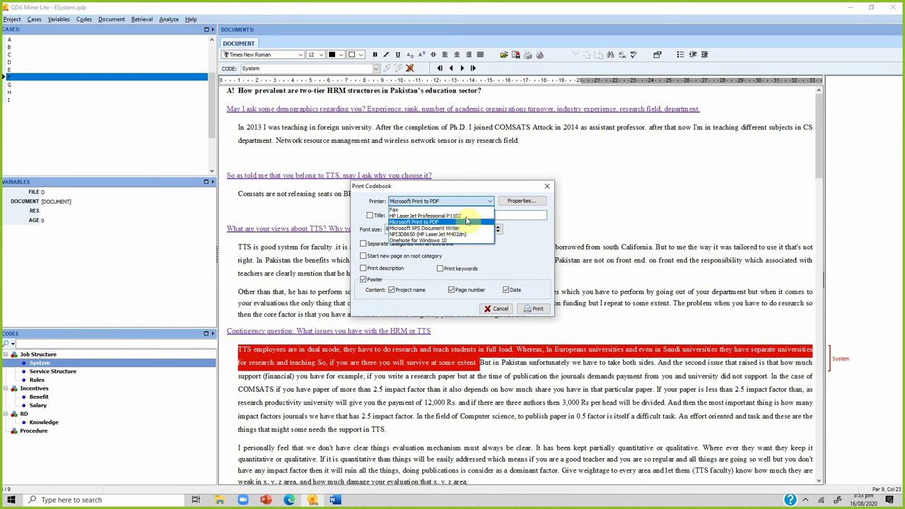
click(548, 188)
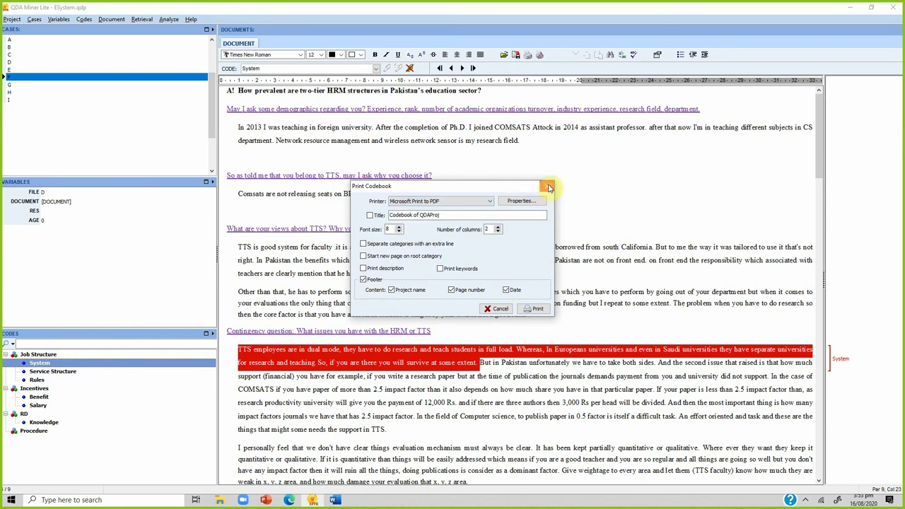
click(548, 188)
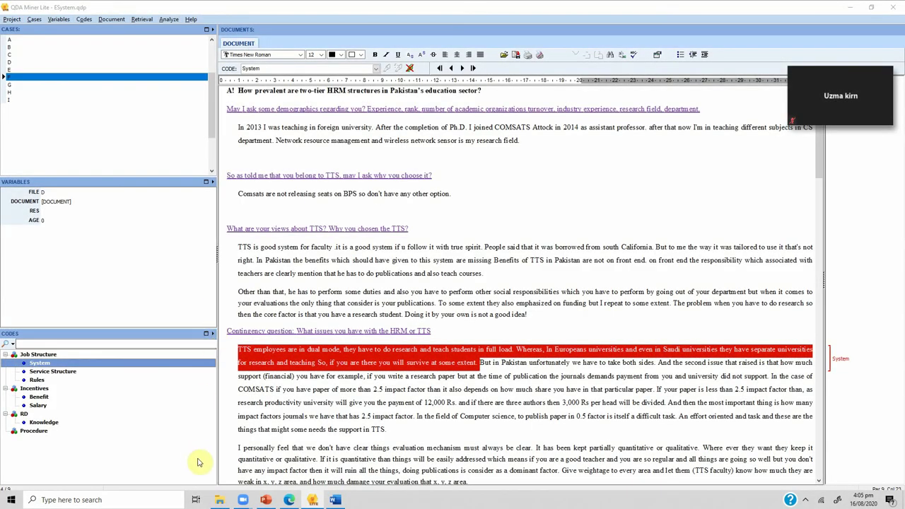
Switch to File Explorer and open Sample Chapter.docx from the webinar folder
click(219, 499)
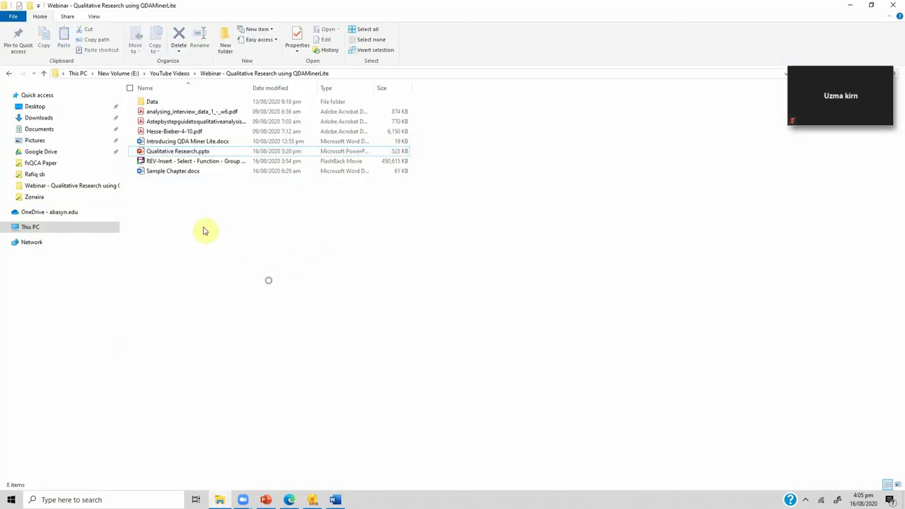
click(181, 174)
double_click(181, 174)
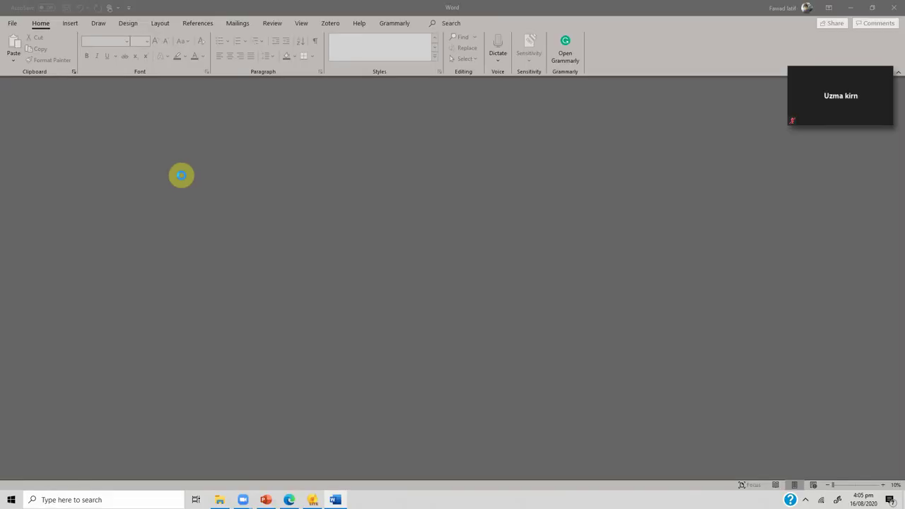
mouse_move(836, 83)
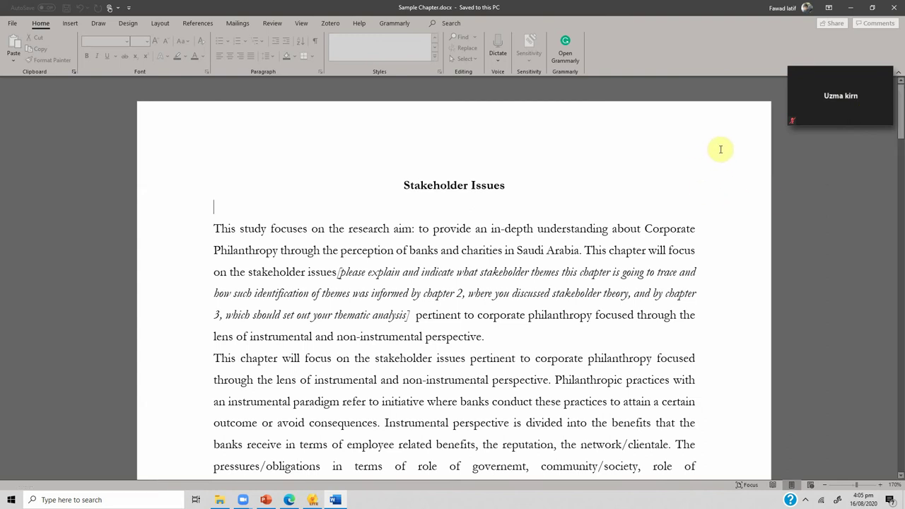
click(880, 120)
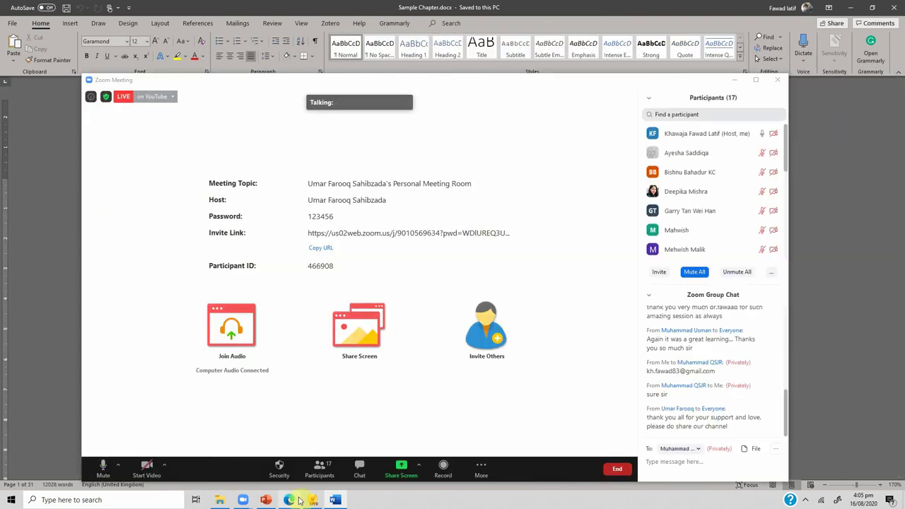
click(336, 499)
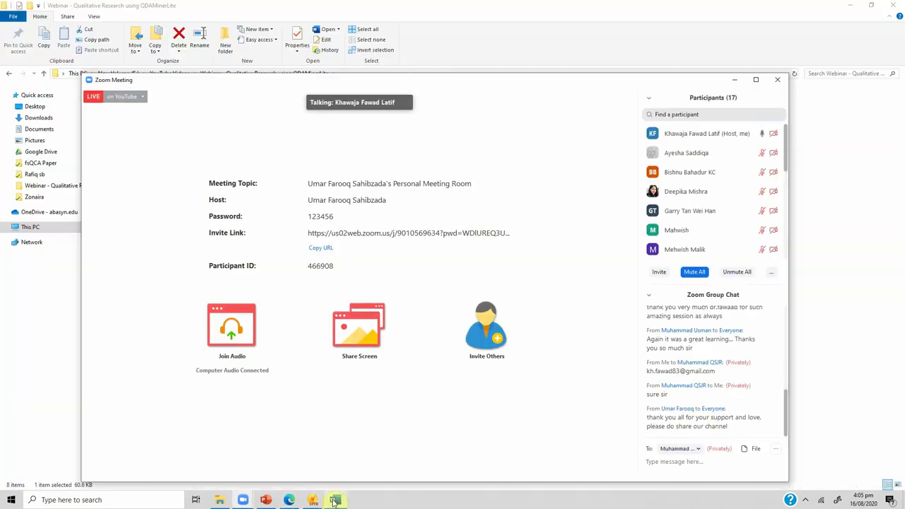
click(737, 82)
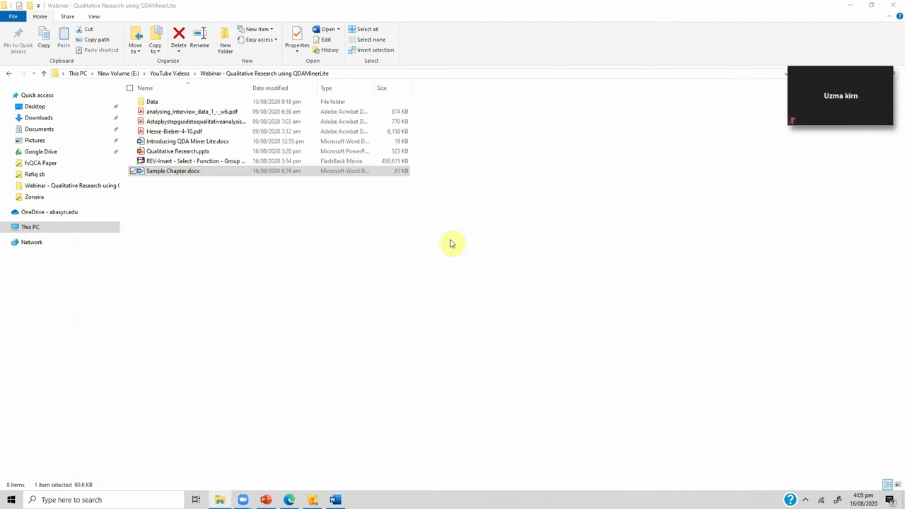
click(335, 500)
click(335, 500)
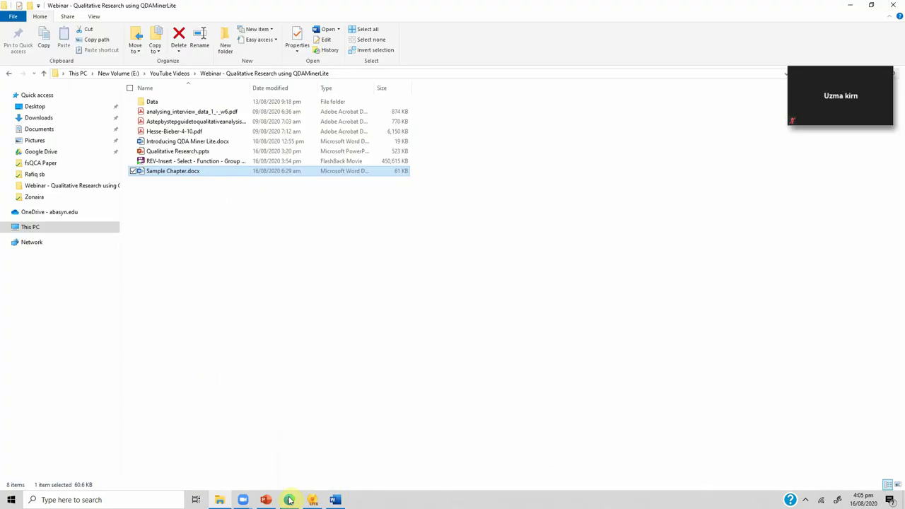
mouse_move(242, 500)
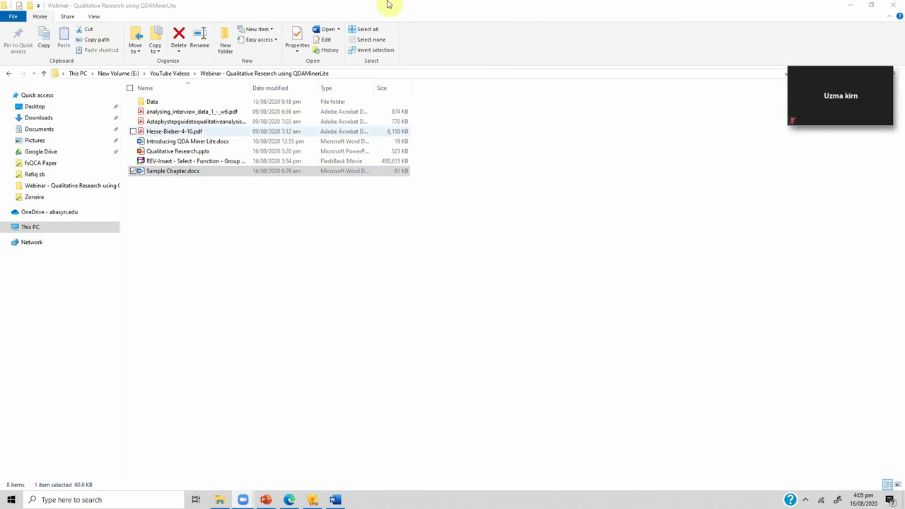
click(220, 477)
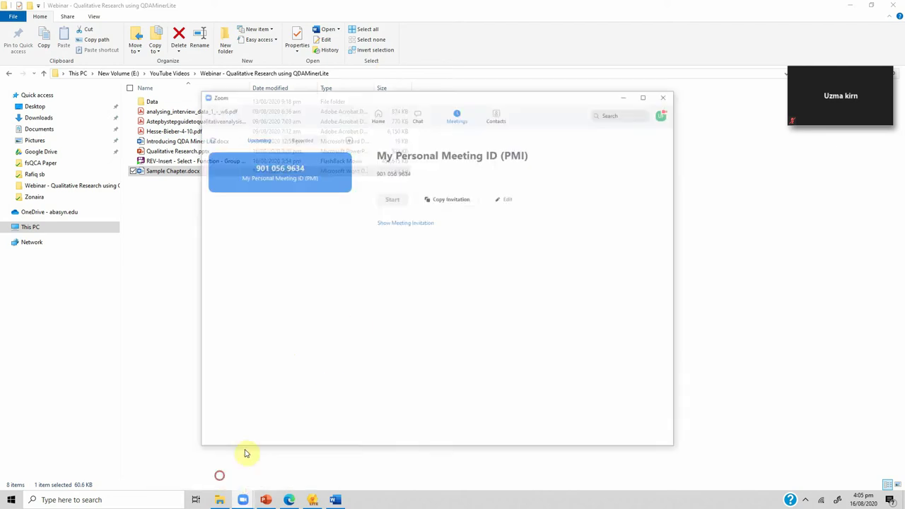
Restore the Zoom meeting window and share the entire screen with the participants
double_click(884, 123)
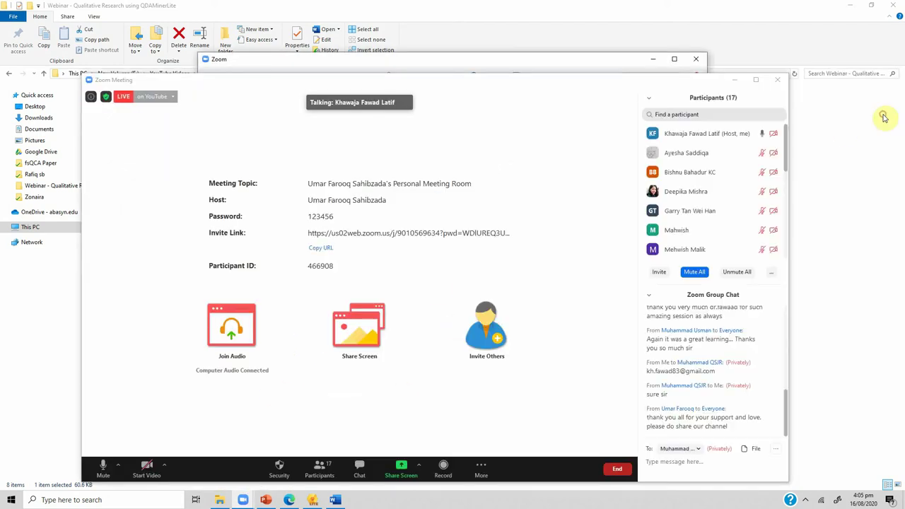
click(399, 463)
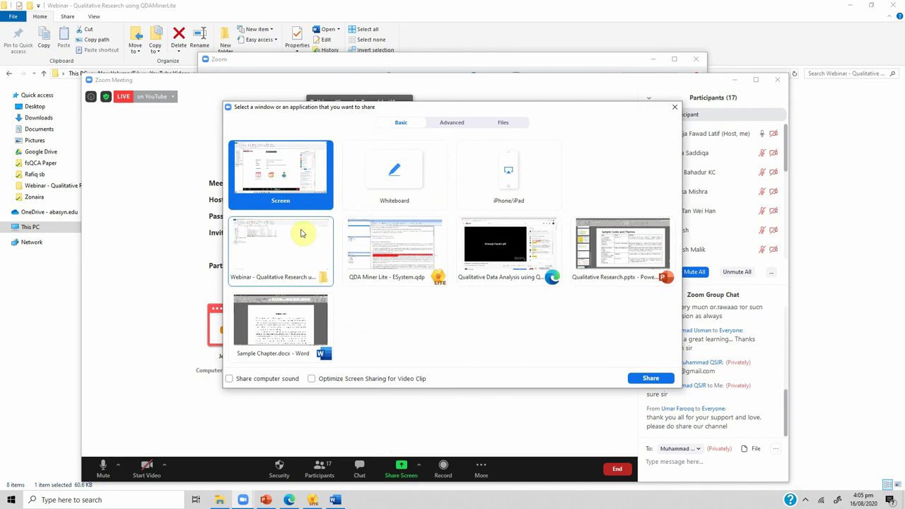
click(649, 379)
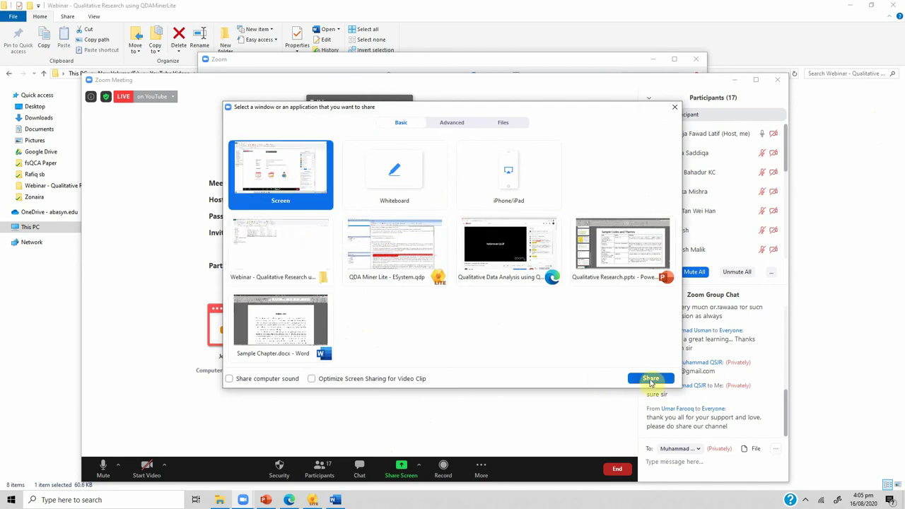
click(648, 59)
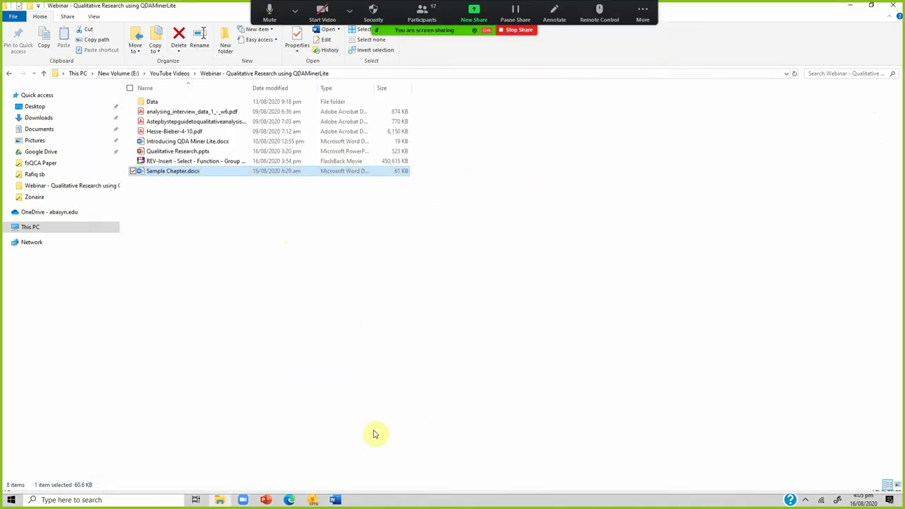
Switch to the Sample Chapter document in Word and read through the Stakeholder Issues introduction down to the Benefits section
click(313, 500)
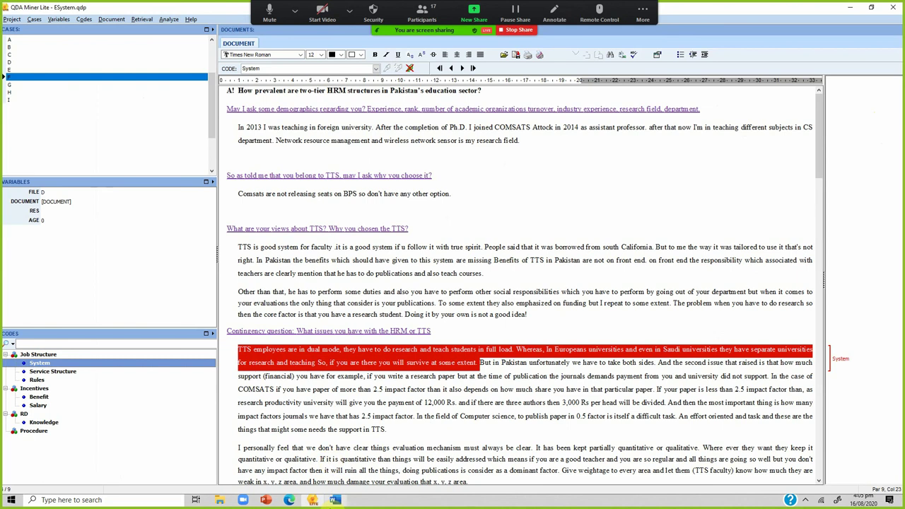
click(335, 499)
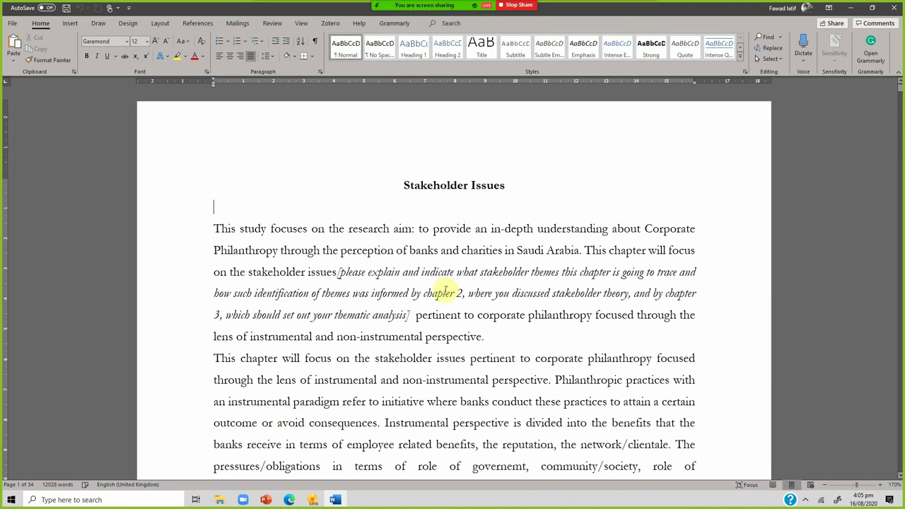
scroll(446, 276, down, 5)
scroll(449, 267, down, 3)
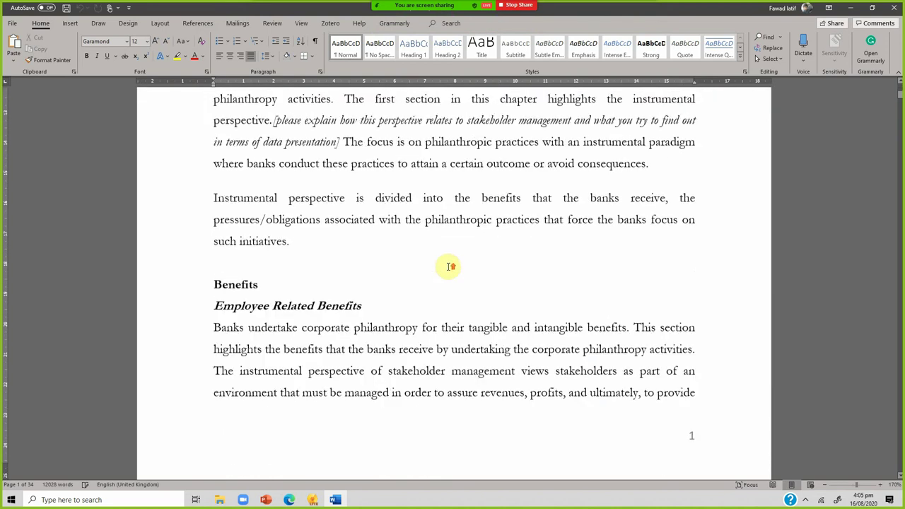
scroll(447, 266, up, 5)
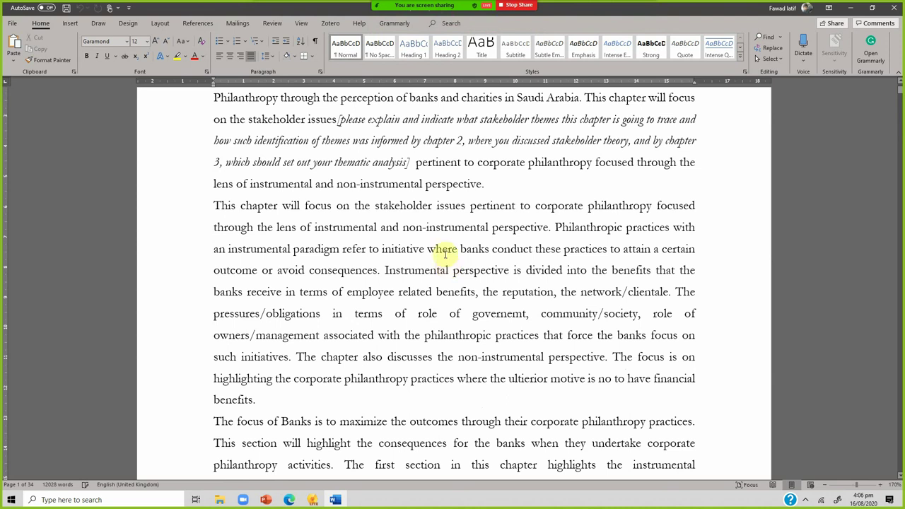
scroll(447, 258, down, 3)
scroll(450, 266, down, 4)
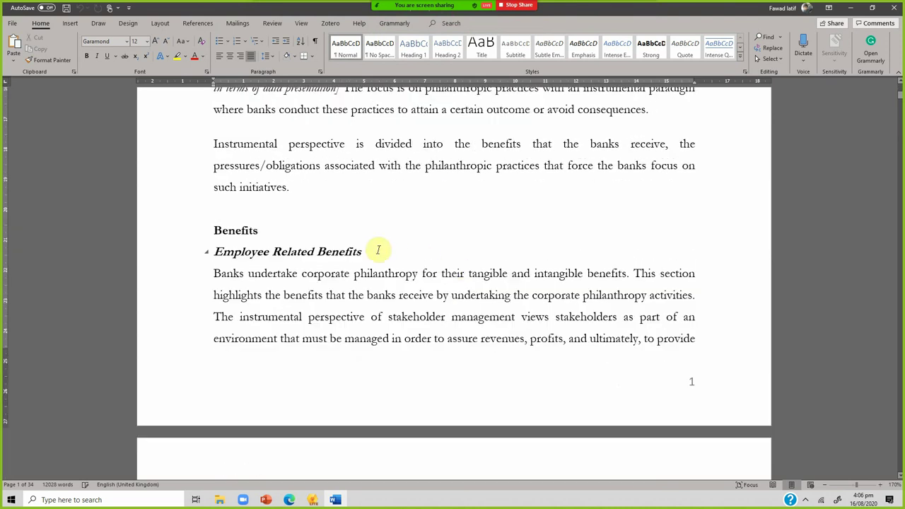
Examine the Benefits and Employee Related Benefits headings and the opening paragraph below them
drag(260, 232, 365, 252)
key(ctrl+b)
click(430, 296)
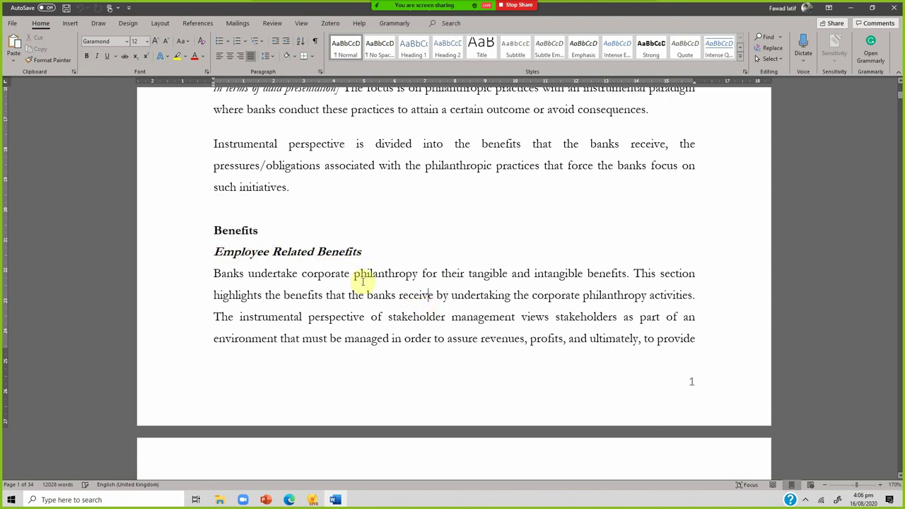
scroll(287, 283, down, 3)
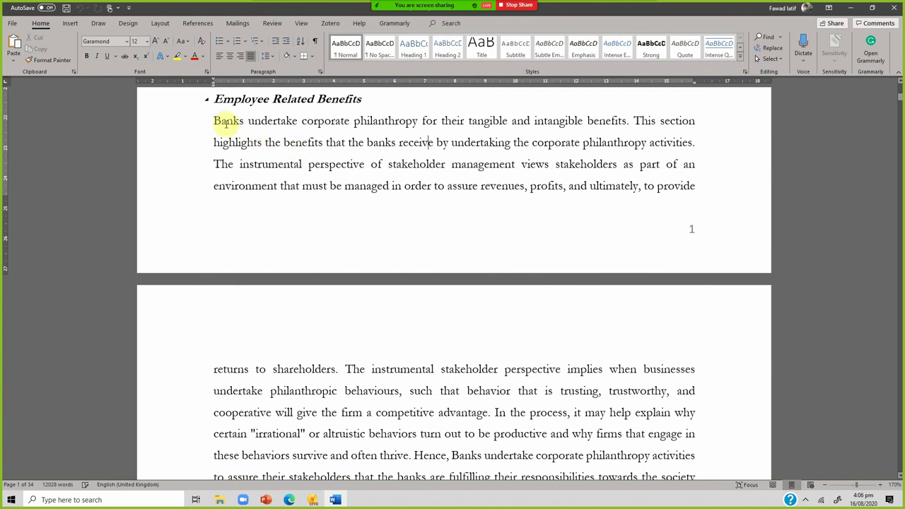
drag(222, 121, 445, 189)
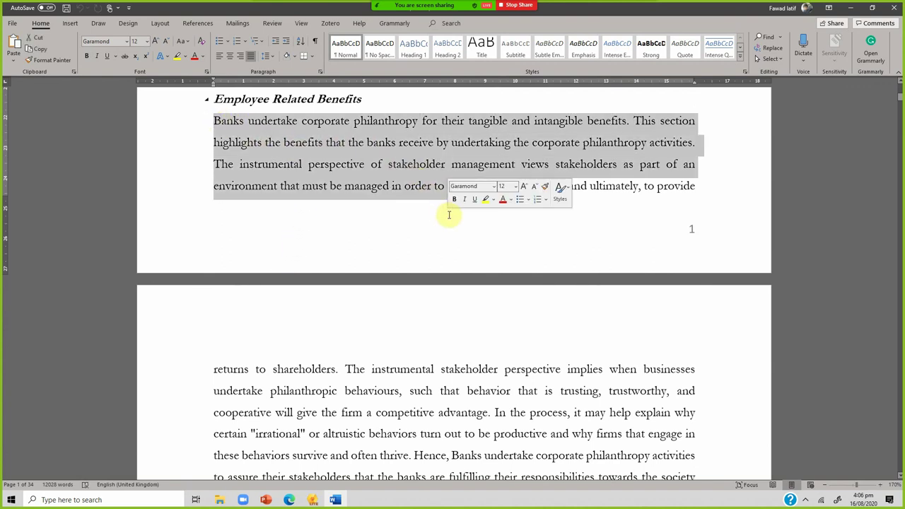
click(329, 164)
Insert an empty line between the Benefits heading and the Employee Related Benefits subheading
scroll(329, 164, down, 3)
scroll(329, 165, up, 5)
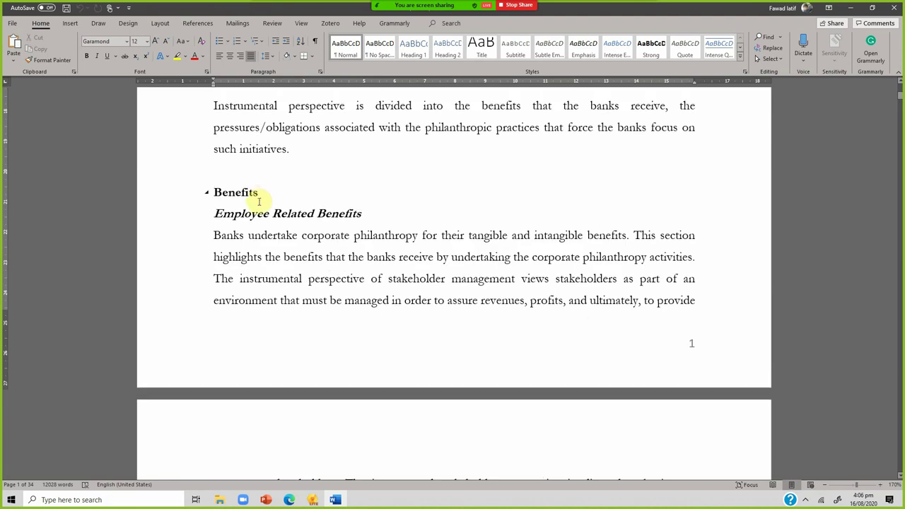
click(259, 193)
key(Return)
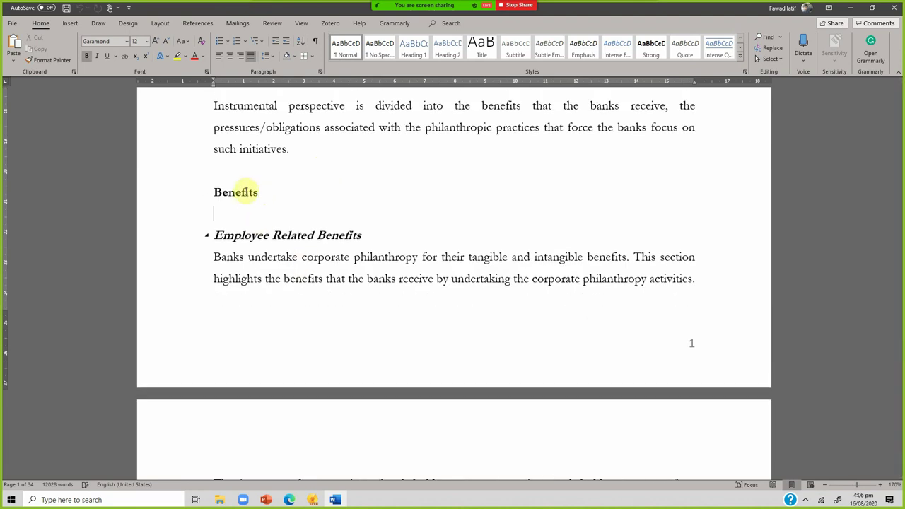
Examine Participant A1's quotation on employee related benefits and the paragraph that introduces it
scroll(284, 210, down, 3)
scroll(283, 211, down, 4)
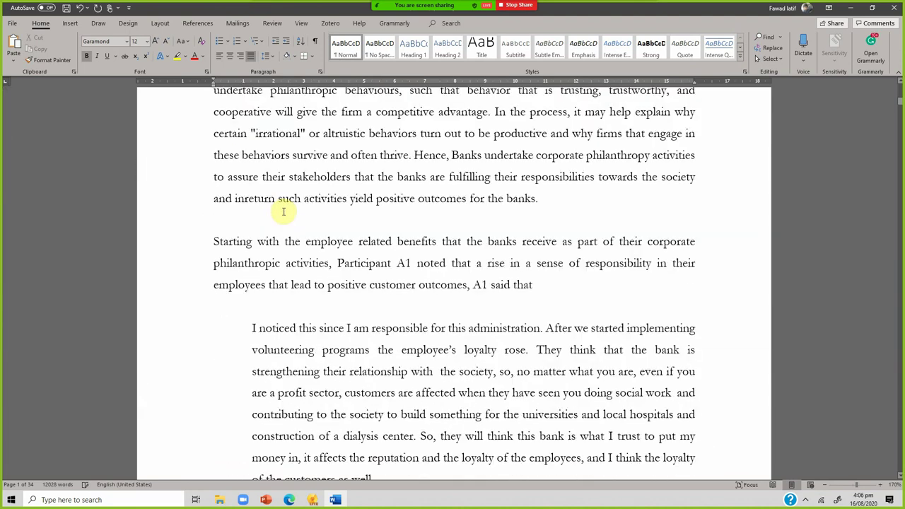
scroll(341, 126, down, 2)
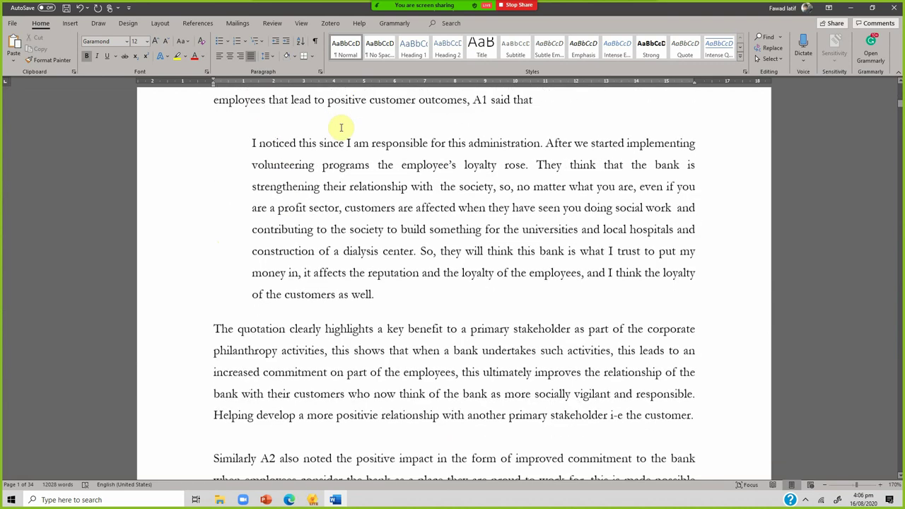
scroll(339, 167, up, 5)
scroll(331, 171, down, 2)
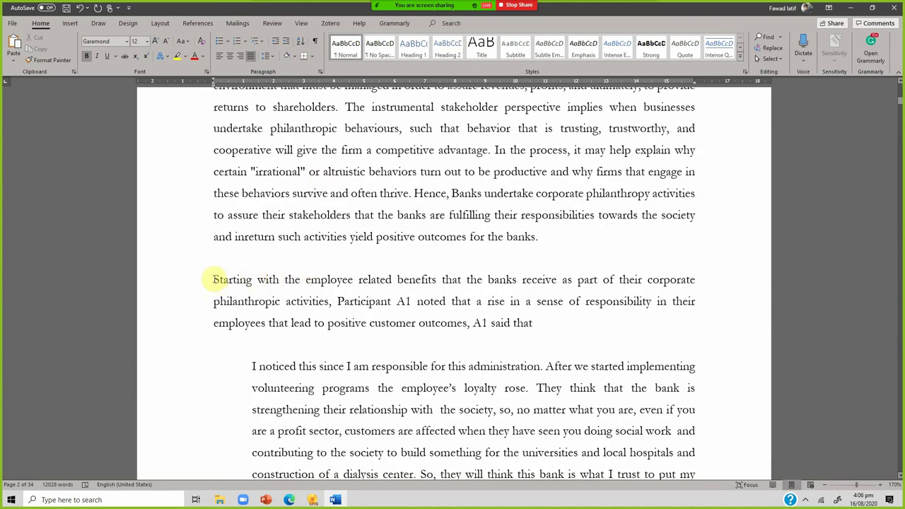
drag(213, 279, 534, 325)
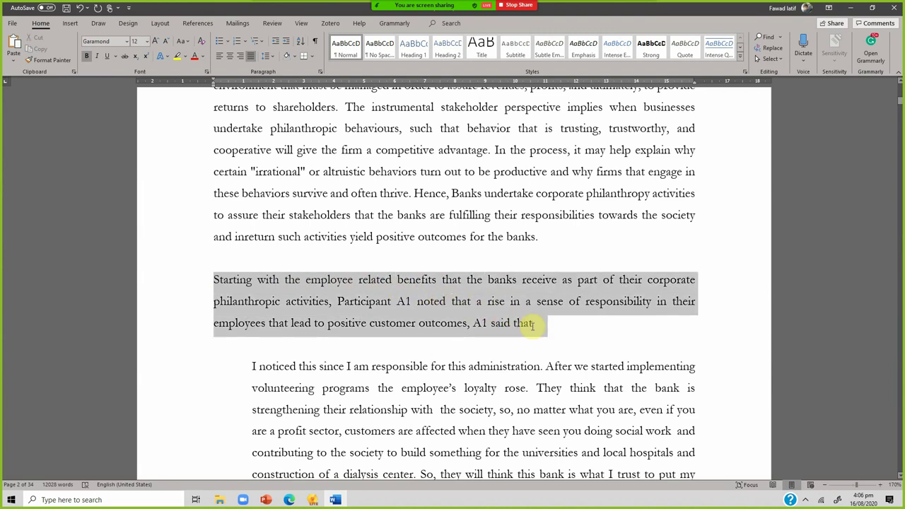
click(475, 388)
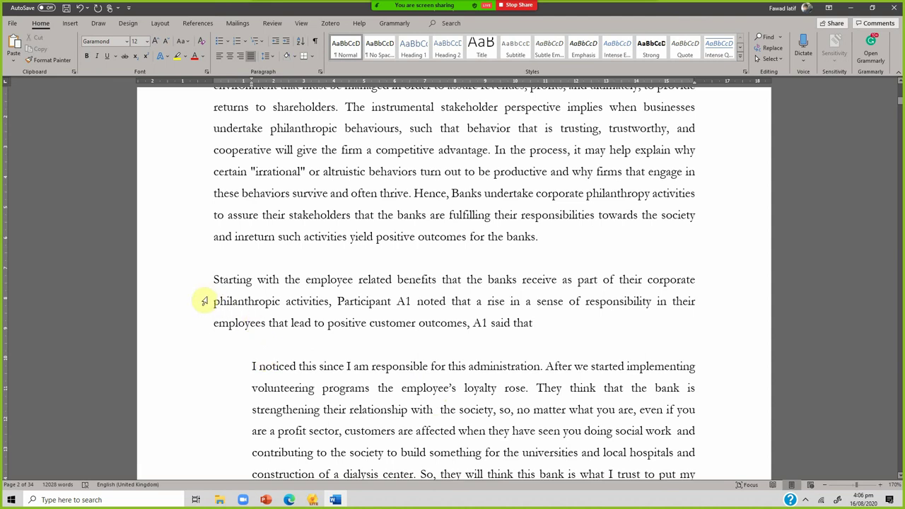
Examine the paragraph introducing Participant A1's quotation and the interpretation paragraph that follows the quotation
drag(215, 278, 532, 323)
scroll(445, 387, down, 2)
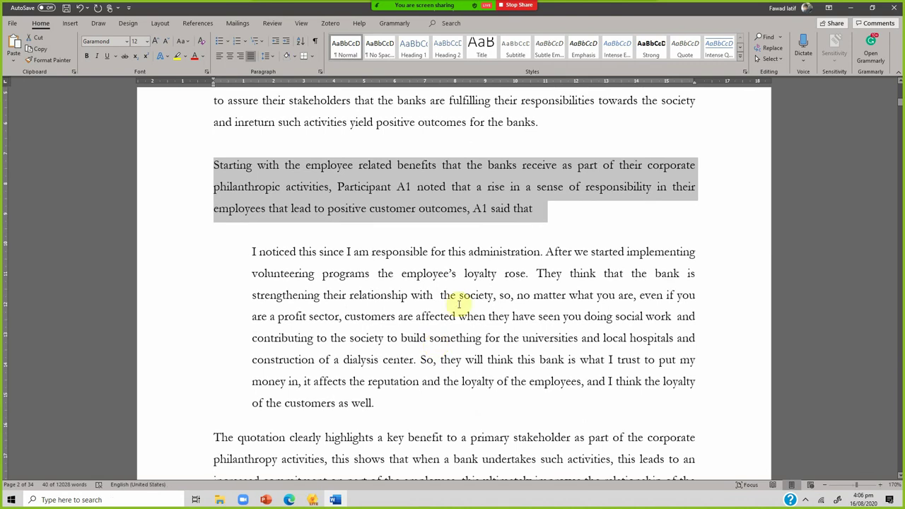
scroll(458, 304, down, 1)
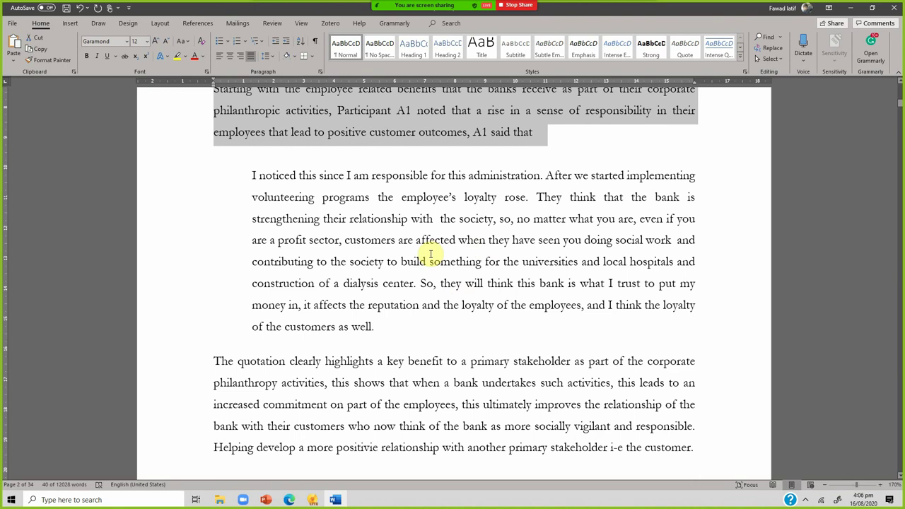
click(250, 359)
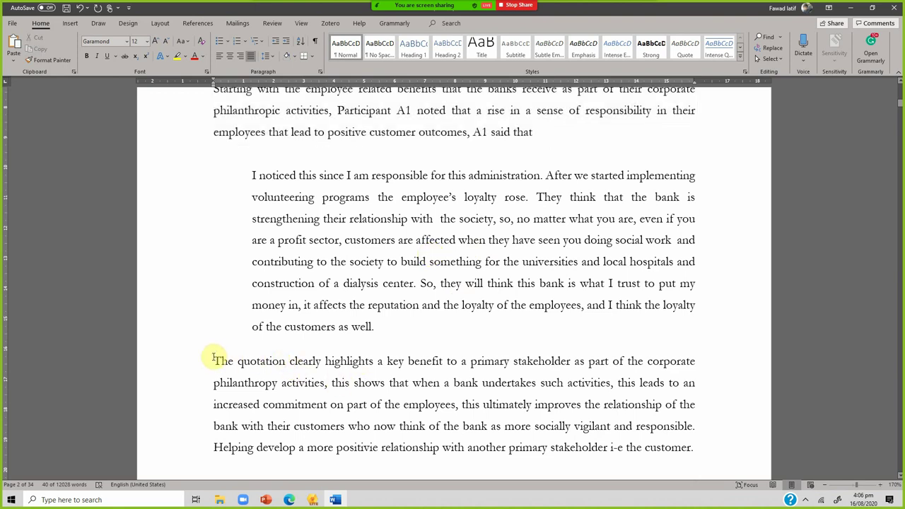
drag(215, 357, 754, 448)
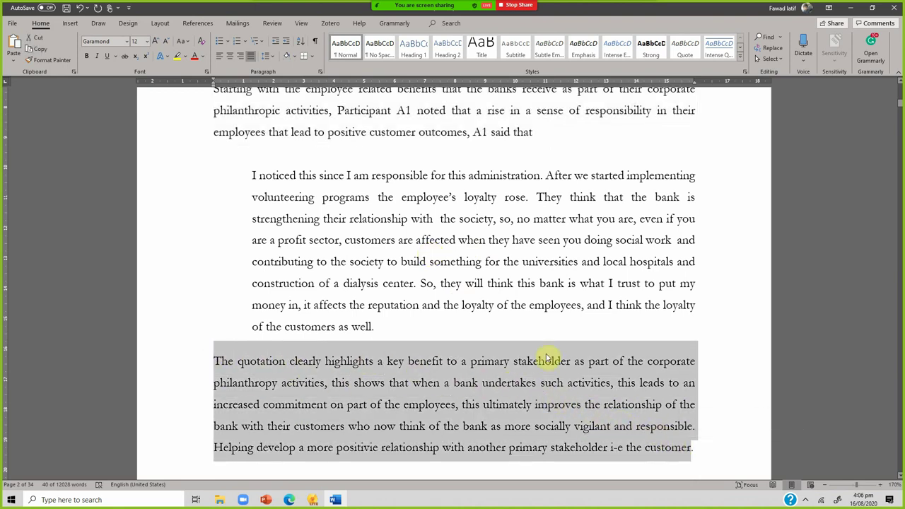
scroll(548, 357, down, 1)
scroll(540, 352, down, 2)
click(262, 284)
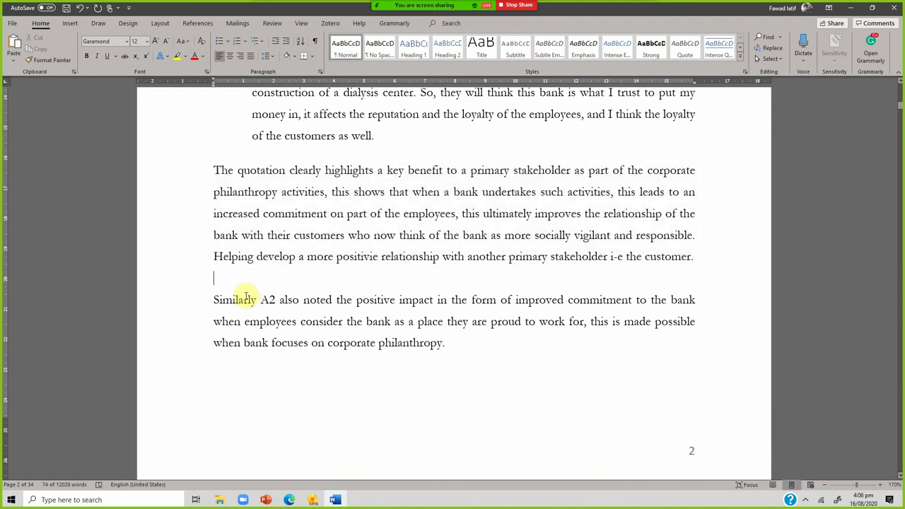
Read through the A2 and B14 quotations on employee benefits and their interpretations, down to the Bank Reputation section
drag(213, 300, 247, 304)
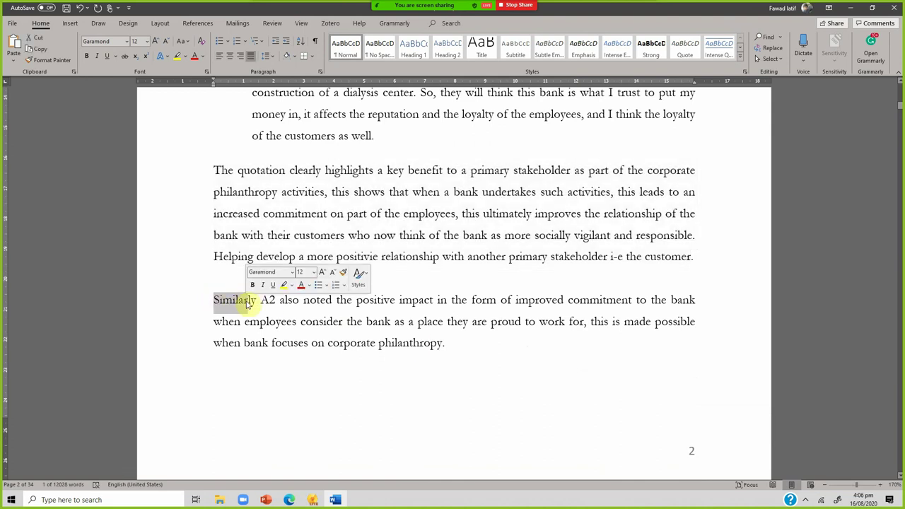
scroll(291, 302, down, 7)
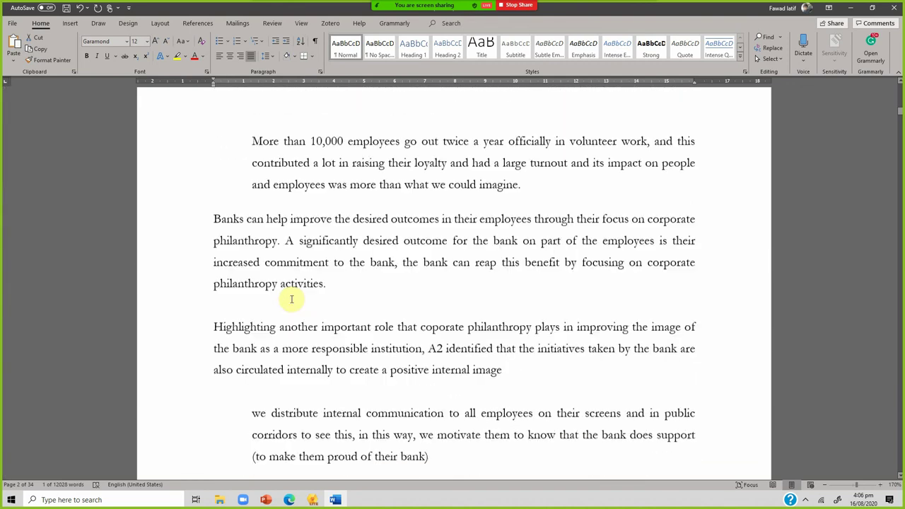
scroll(291, 300, down, 3)
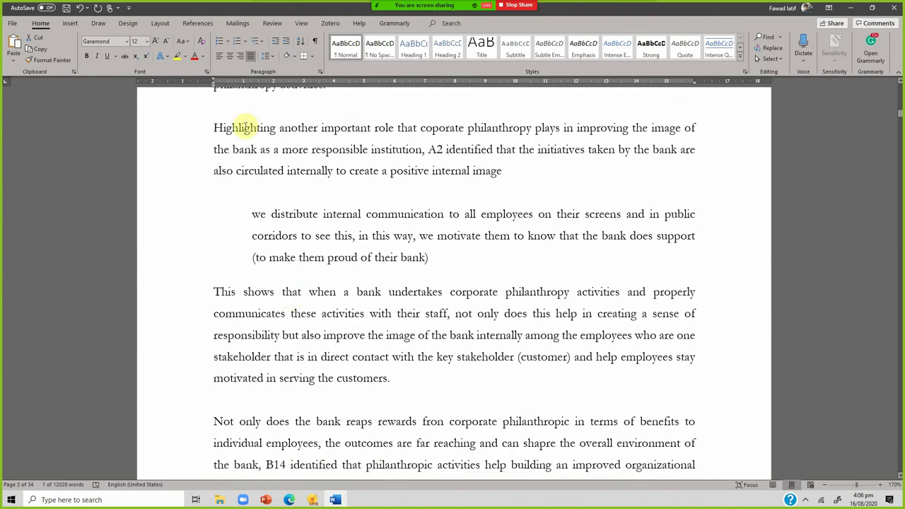
scroll(226, 130, down, 7)
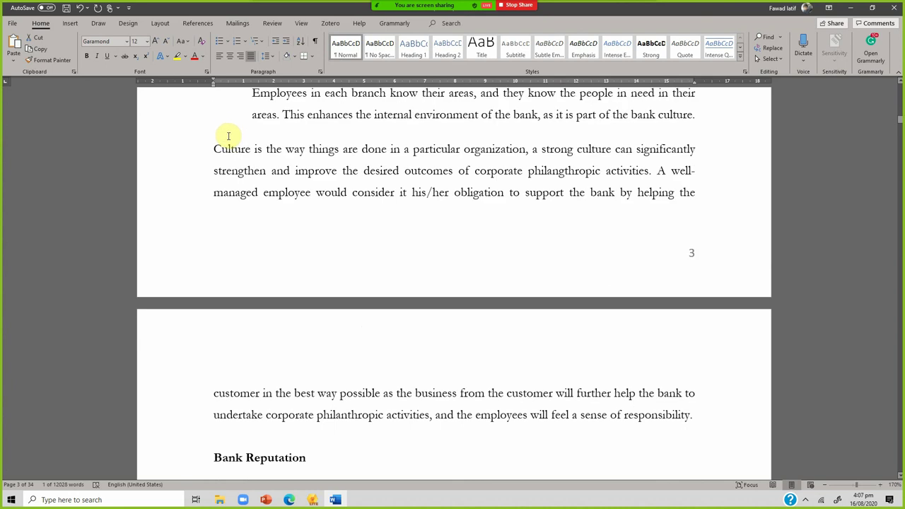
scroll(228, 135, up, 4)
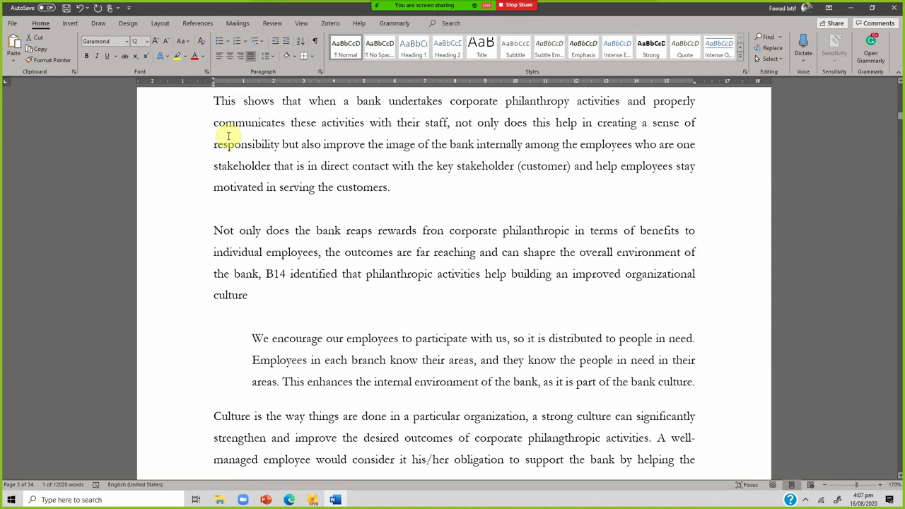
scroll(296, 220, down, 8)
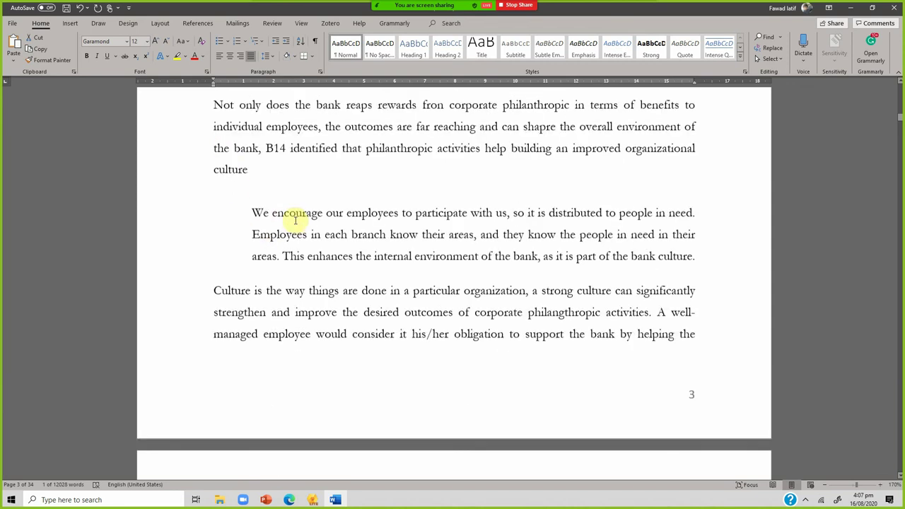
scroll(296, 220, down, 2)
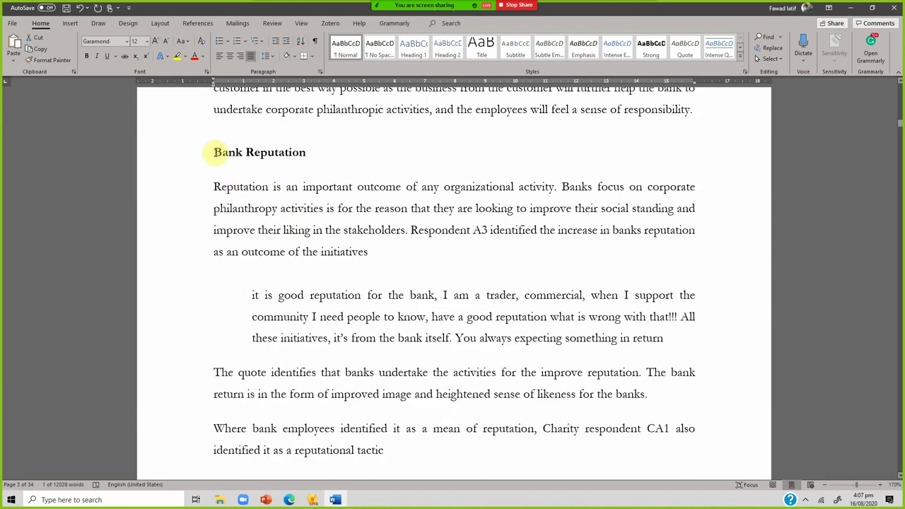
Compare the Bank Reputation heading with the earlier Benefits and Employee Related Benefits headings and their content
drag(214, 152, 345, 163)
scroll(323, 212, down, 1)
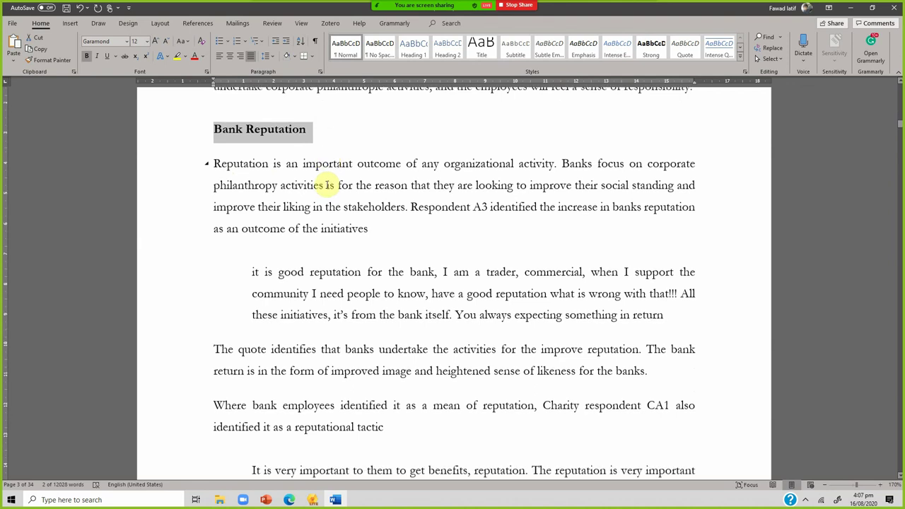
scroll(323, 185, up, 15)
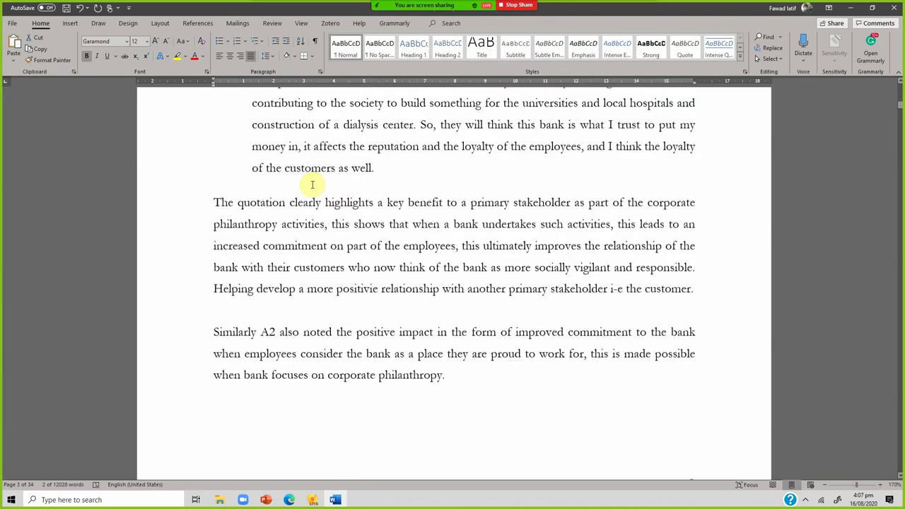
scroll(311, 184, up, 15)
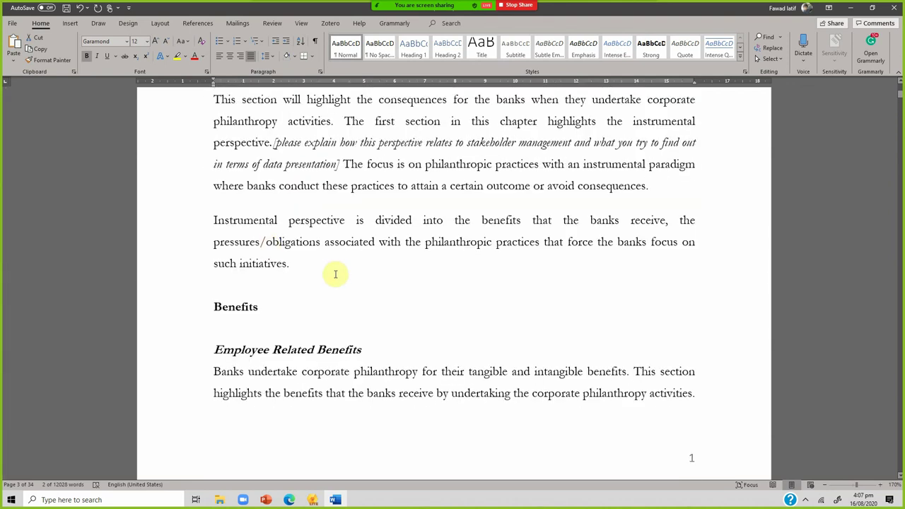
scroll(332, 272, down, 5)
scroll(318, 272, down, 5)
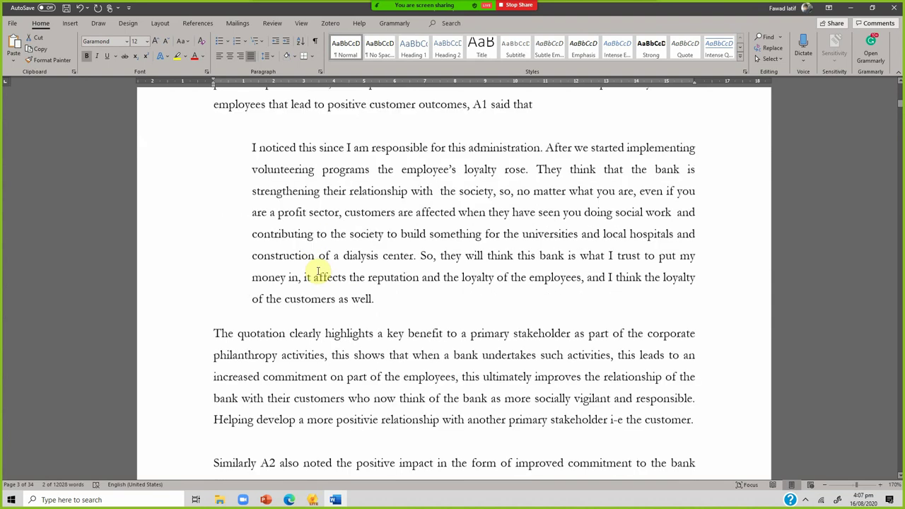
scroll(318, 272, down, 15)
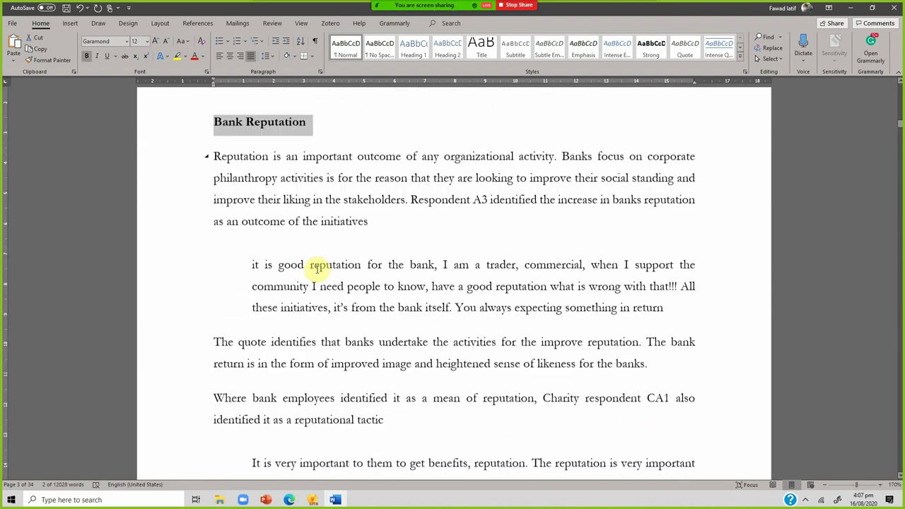
Examine the Bank Reputation quotations, focusing on "good reputation", the introductory paragraph and the interpretation after Respondent A3's quote
scroll(333, 239, down, 3)
scroll(398, 347, up, 1)
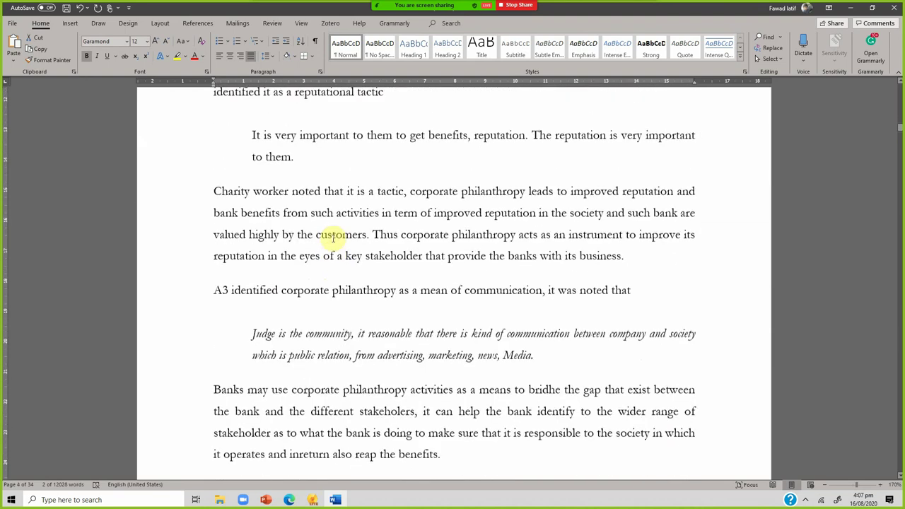
drag(249, 347, 535, 367)
click(268, 206)
scroll(258, 192, up, 2)
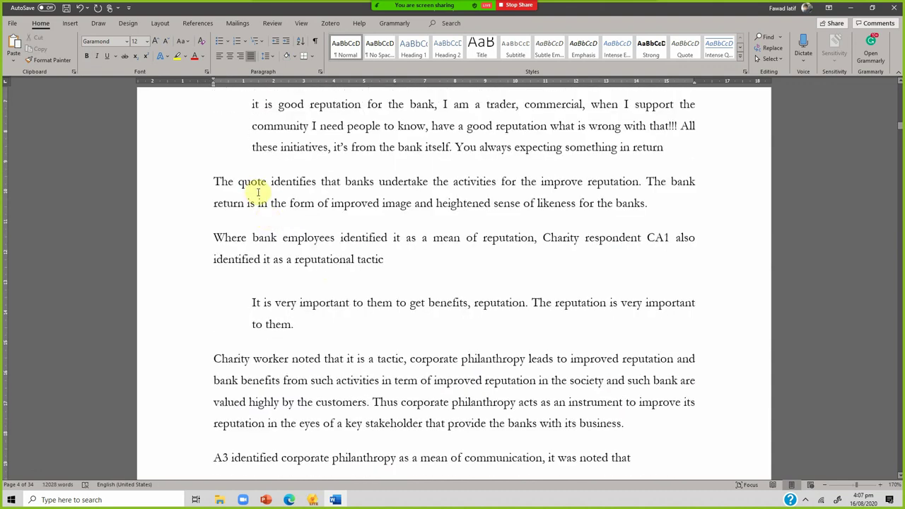
scroll(256, 191, up, 3)
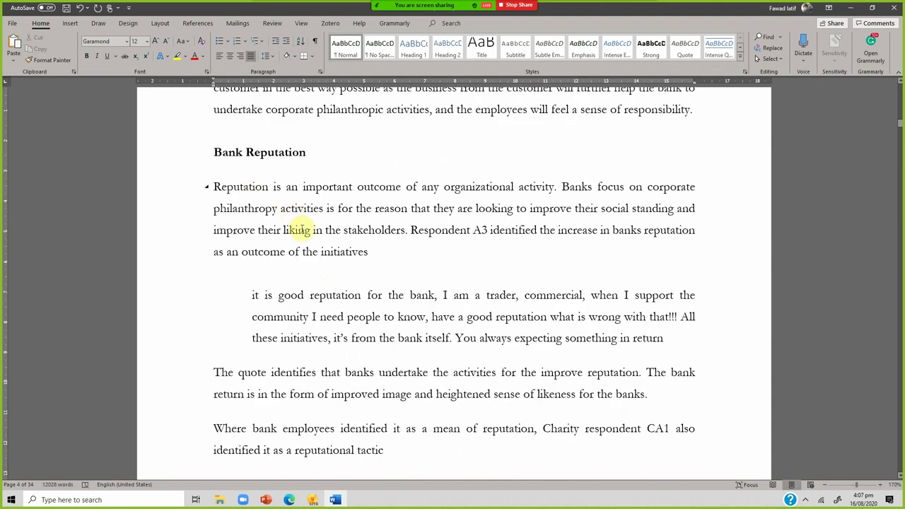
drag(297, 297, 365, 297)
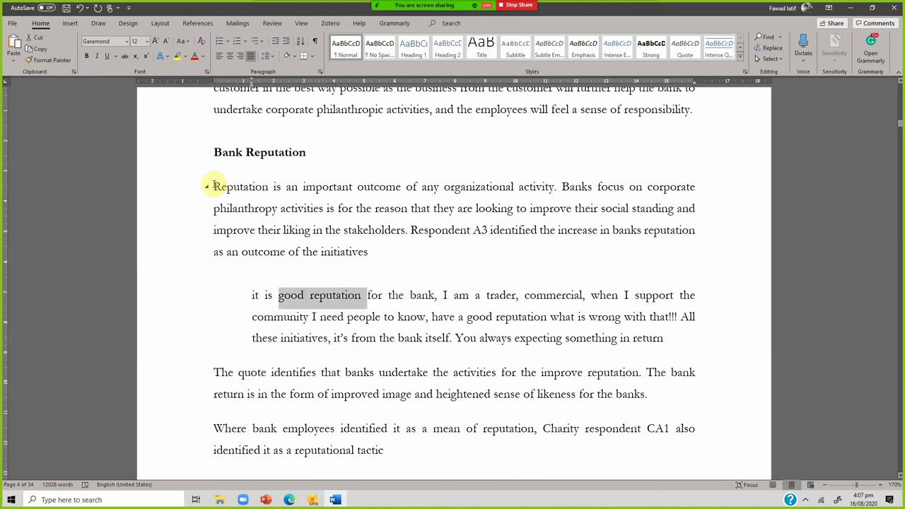
drag(212, 186, 353, 239)
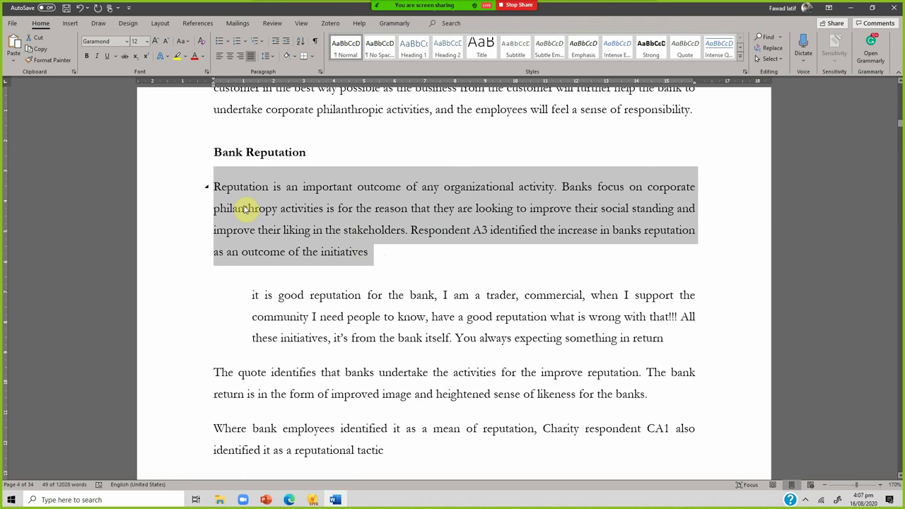
drag(215, 373, 650, 400)
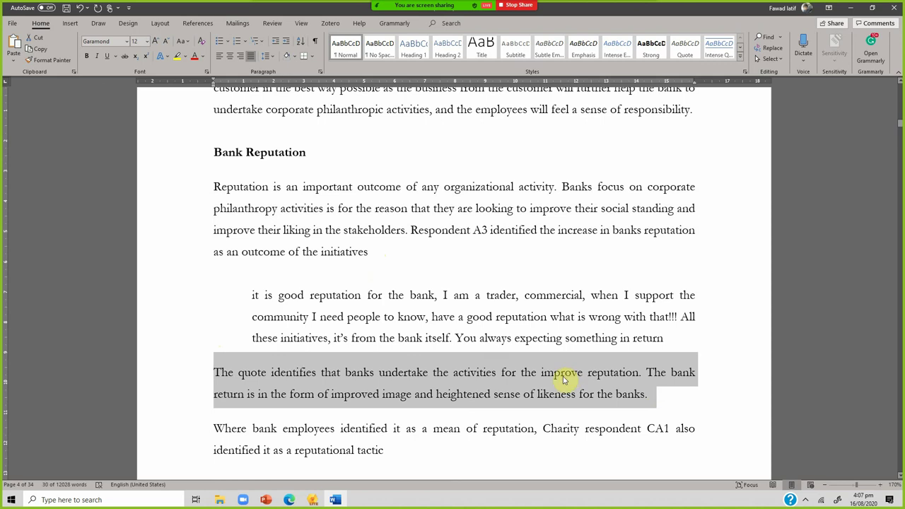
Skim the participant quotations and interpretations from the end of Bank Reputation through B18's remarks on criticism of the bank
scroll(551, 354, down, 4)
scroll(554, 352, down, 3)
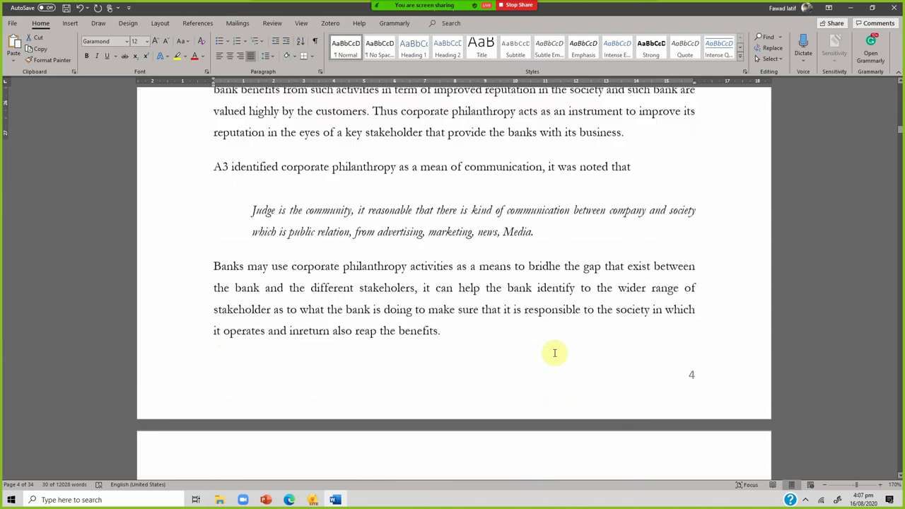
scroll(554, 352, down, 15)
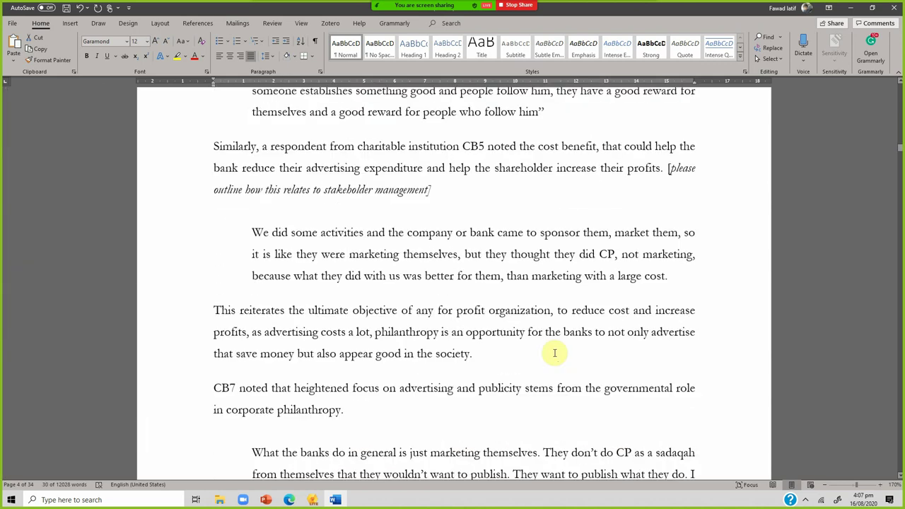
click(502, 287)
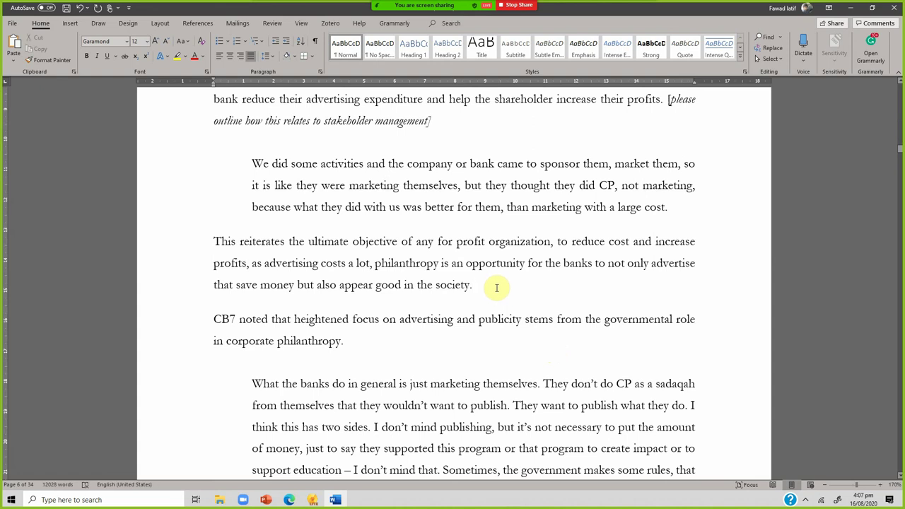
scroll(496, 287, down, 10)
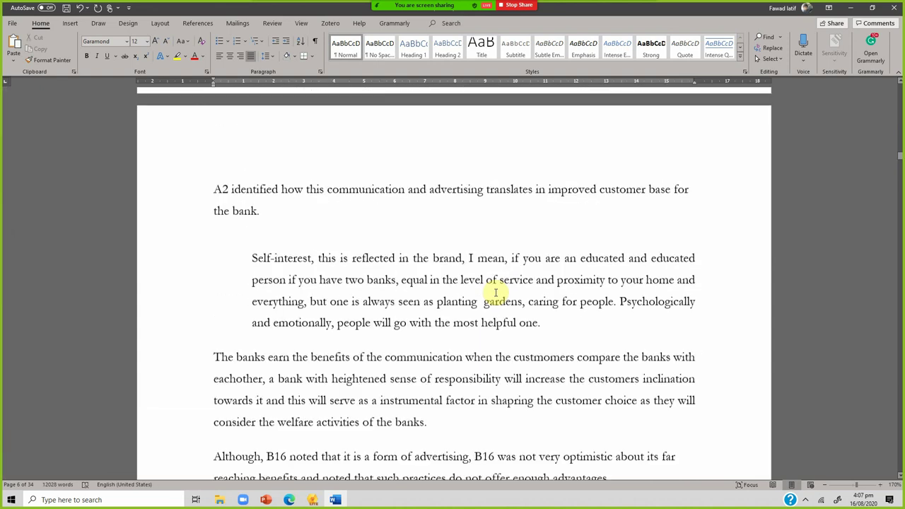
scroll(496, 294, up, 5)
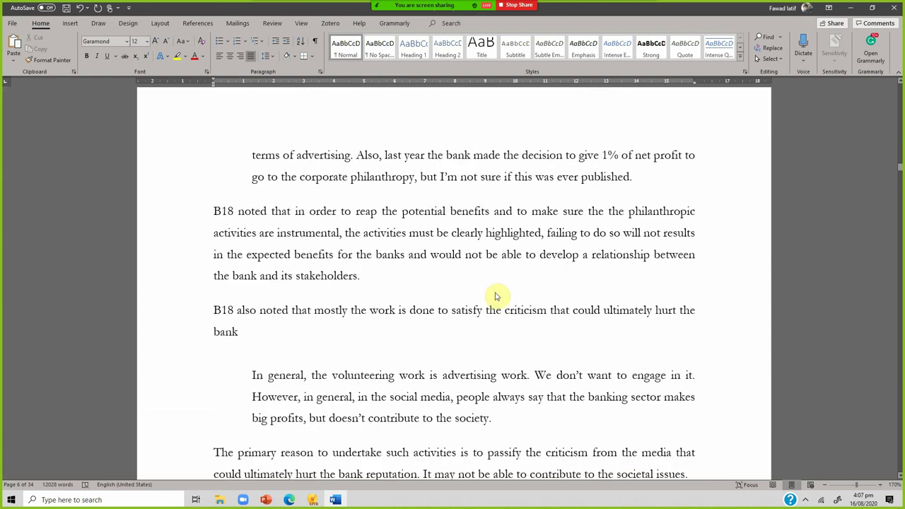
scroll(495, 294, down, 3)
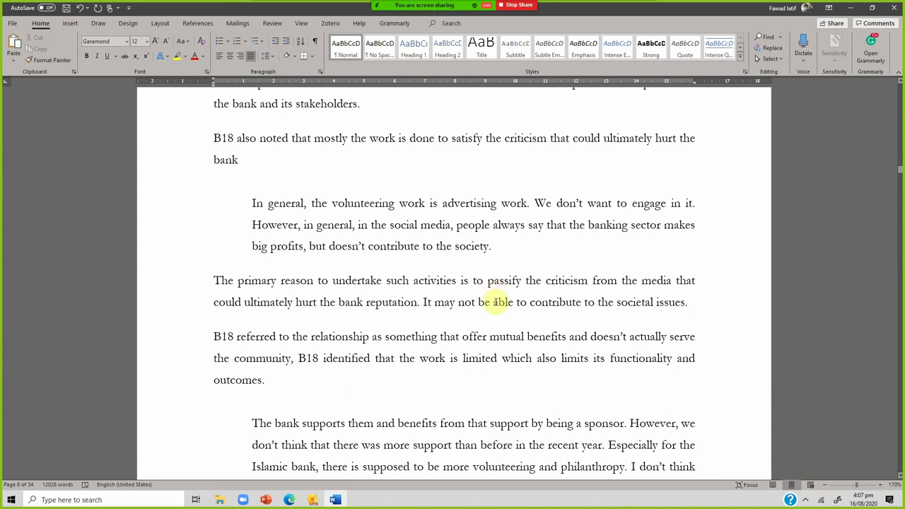
Skim the quotations on advertising, prestige and legitimacy on pages 9 to 11, including those from A5, CA1 and CB7
scroll(495, 294, down, 6)
scroll(496, 302, down, 6)
scroll(496, 303, down, 15)
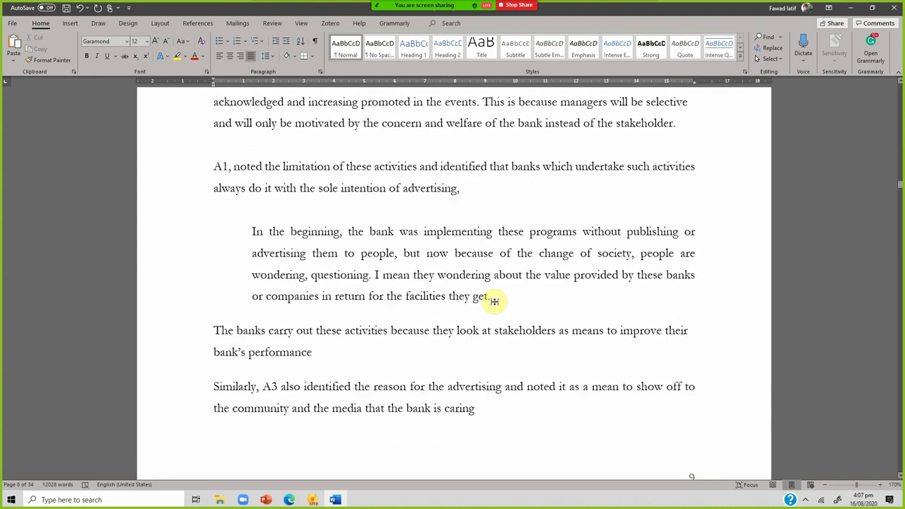
scroll(487, 322, down, 11)
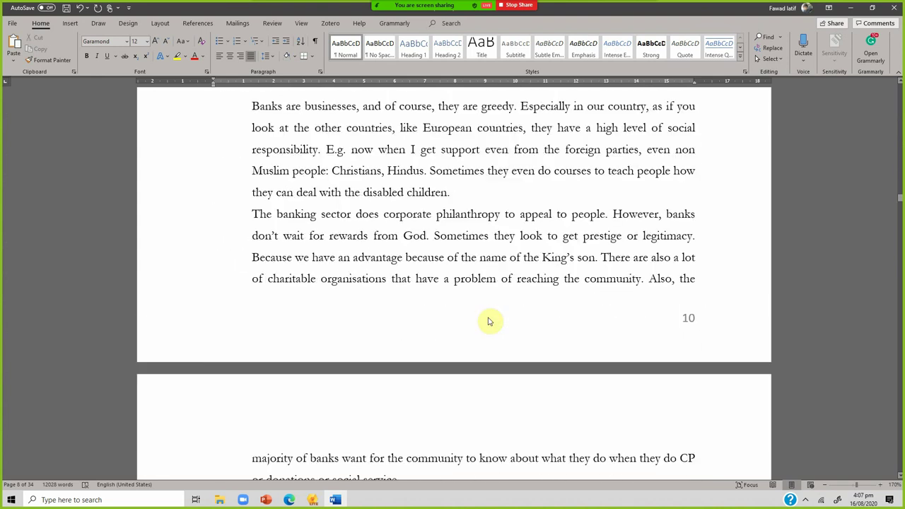
scroll(488, 318, down, 5)
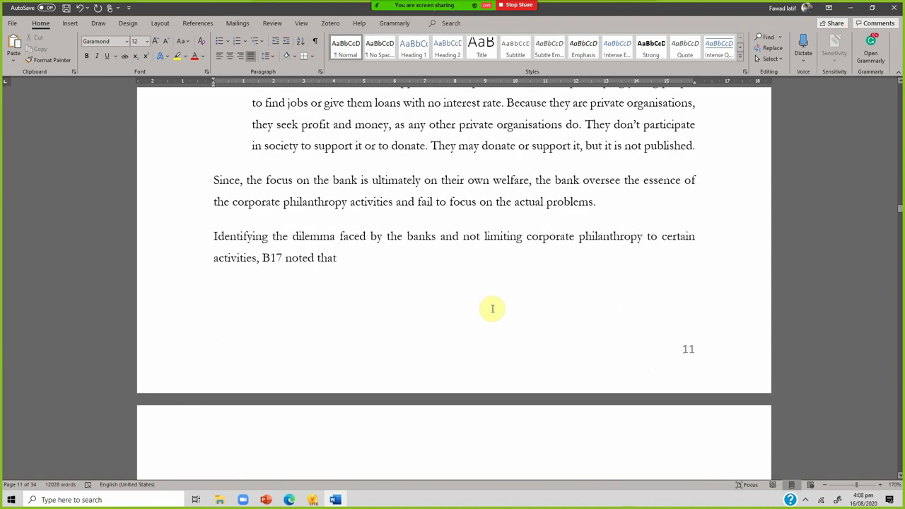
scroll(492, 308, up, 4)
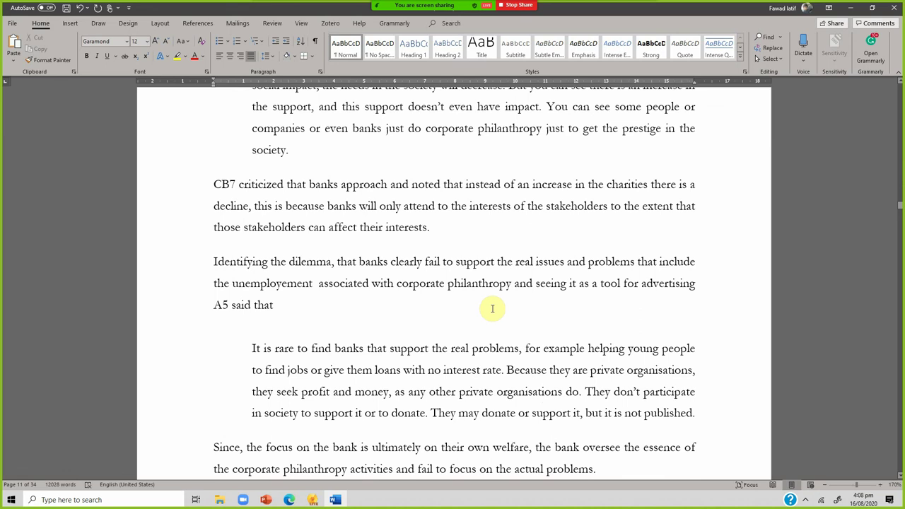
scroll(492, 308, up, 9)
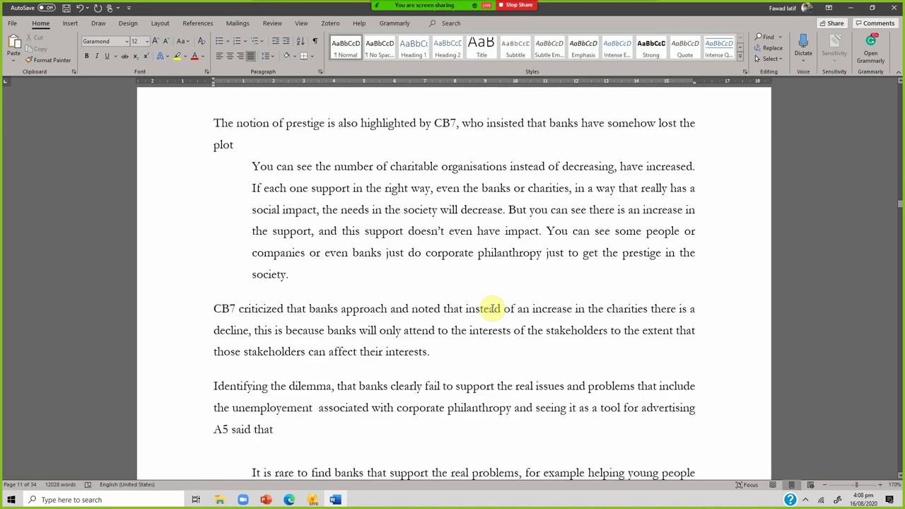
scroll(492, 308, up, 3)
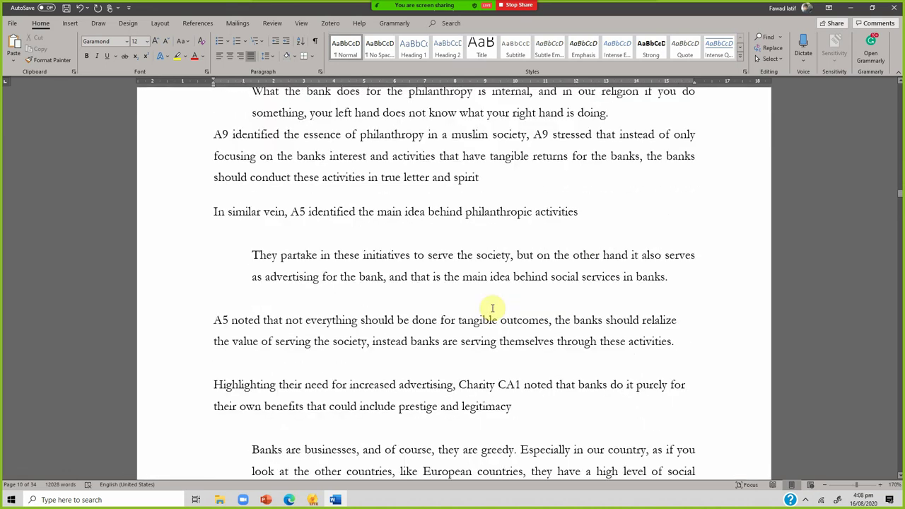
Review the advertising quotations and interpretations back from page 10 to page 6, including CB7's marketing quote and CA1's remarks on publicizing donations
scroll(491, 308, up, 3)
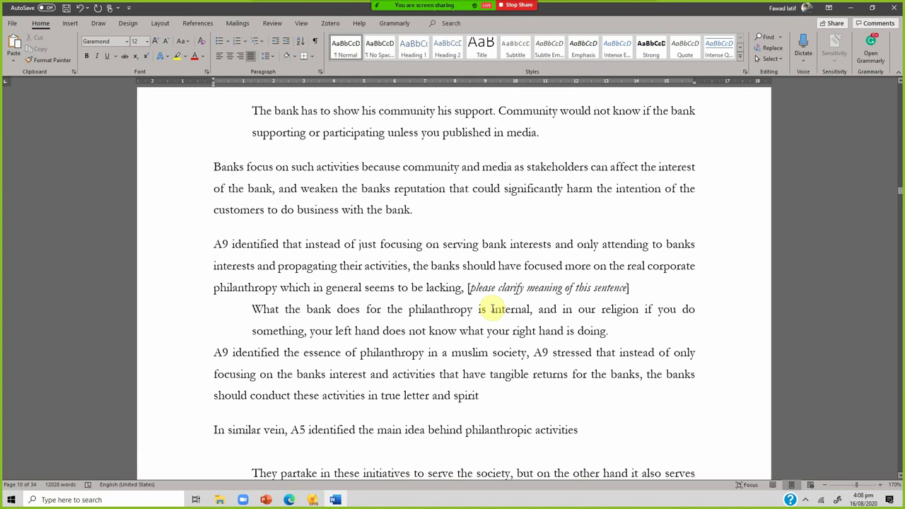
scroll(492, 308, up, 5)
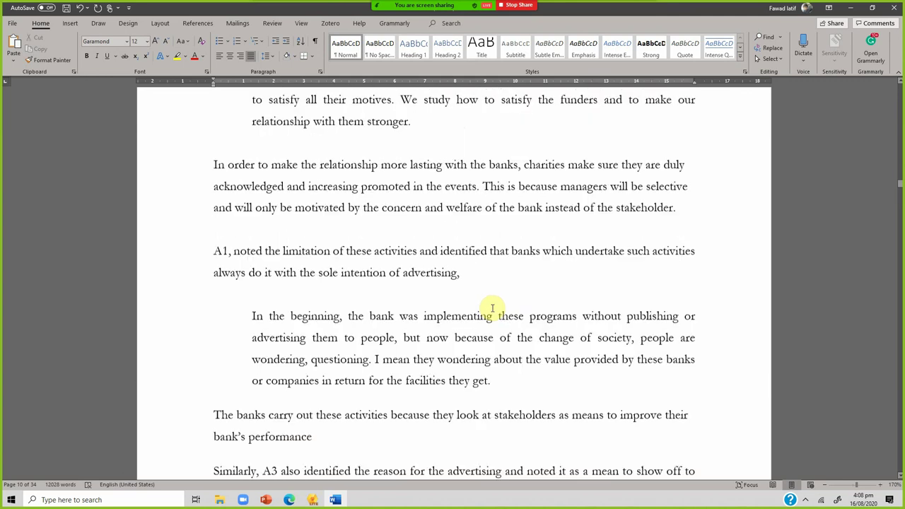
scroll(492, 308, up, 15)
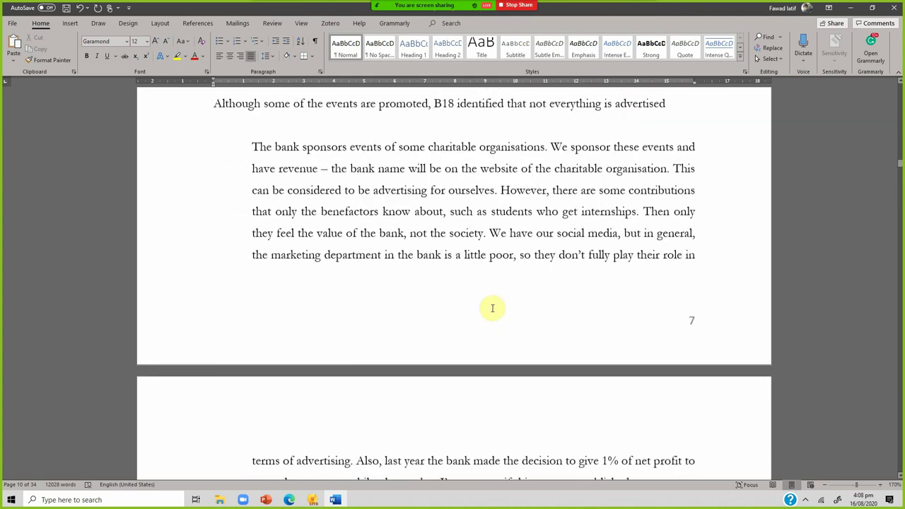
scroll(492, 308, up, 5)
scroll(491, 308, up, 3)
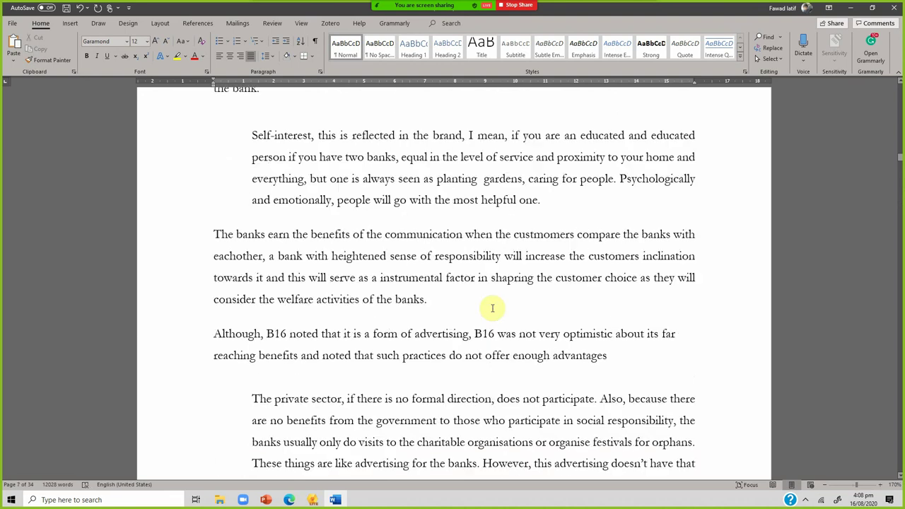
scroll(490, 307, up, 13)
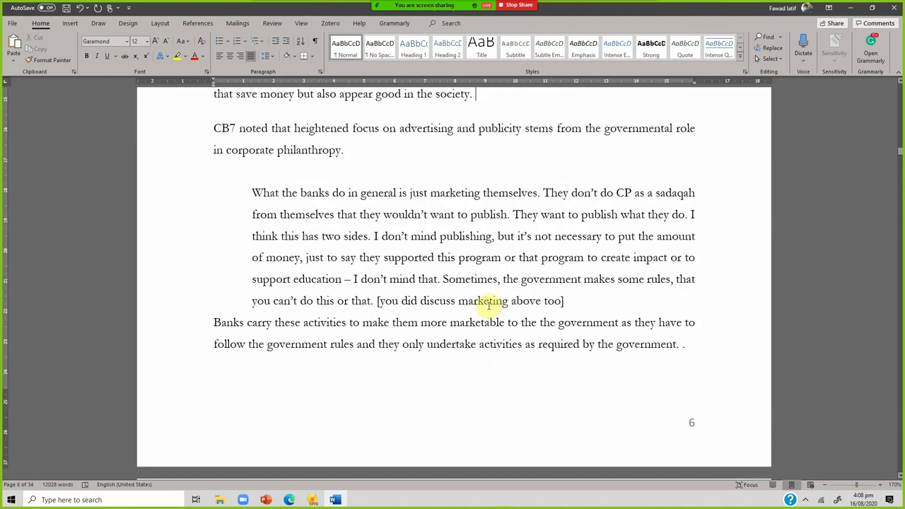
click(581, 300)
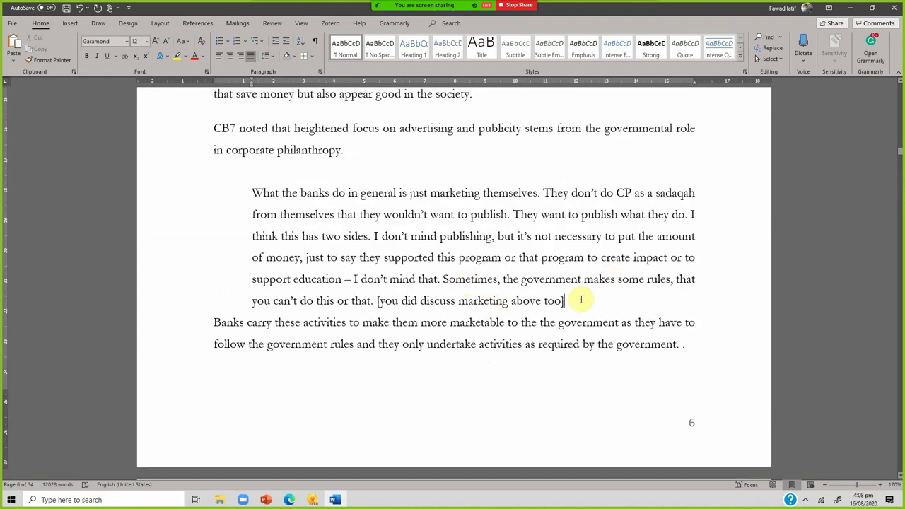
scroll(583, 298, up, 14)
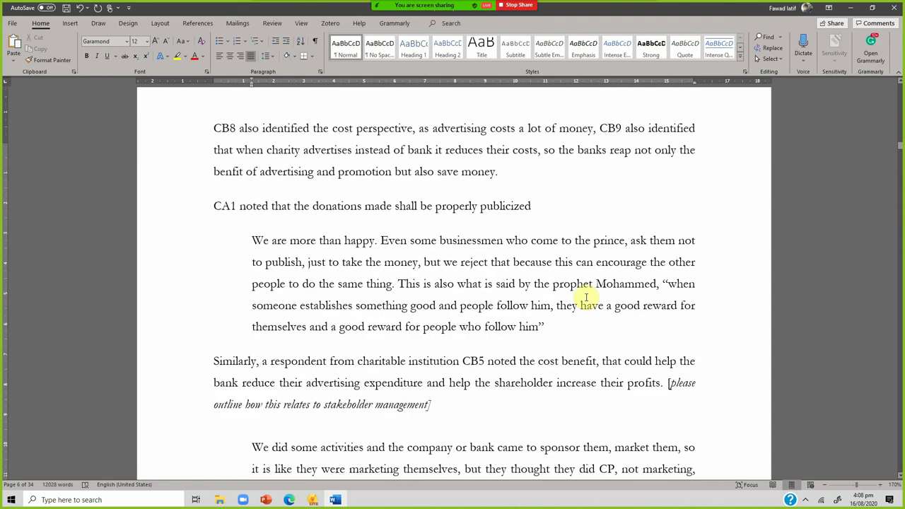
scroll(586, 297, up, 1)
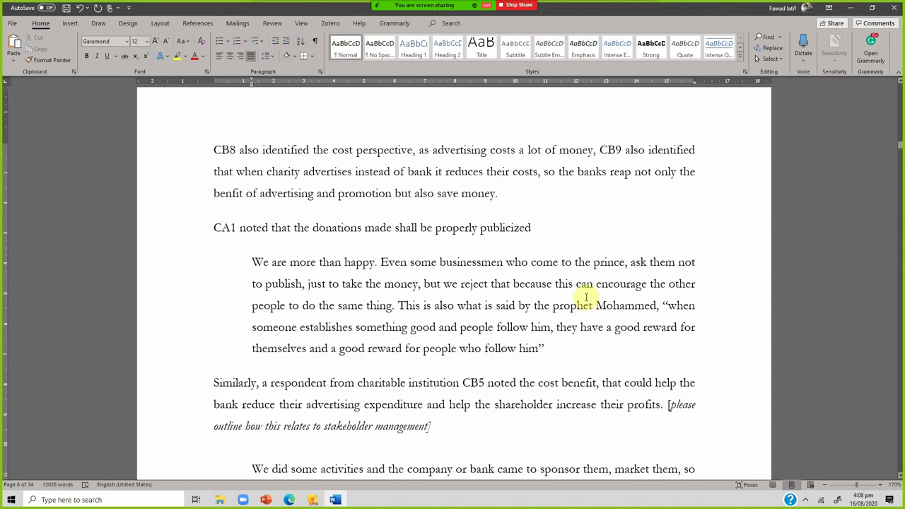